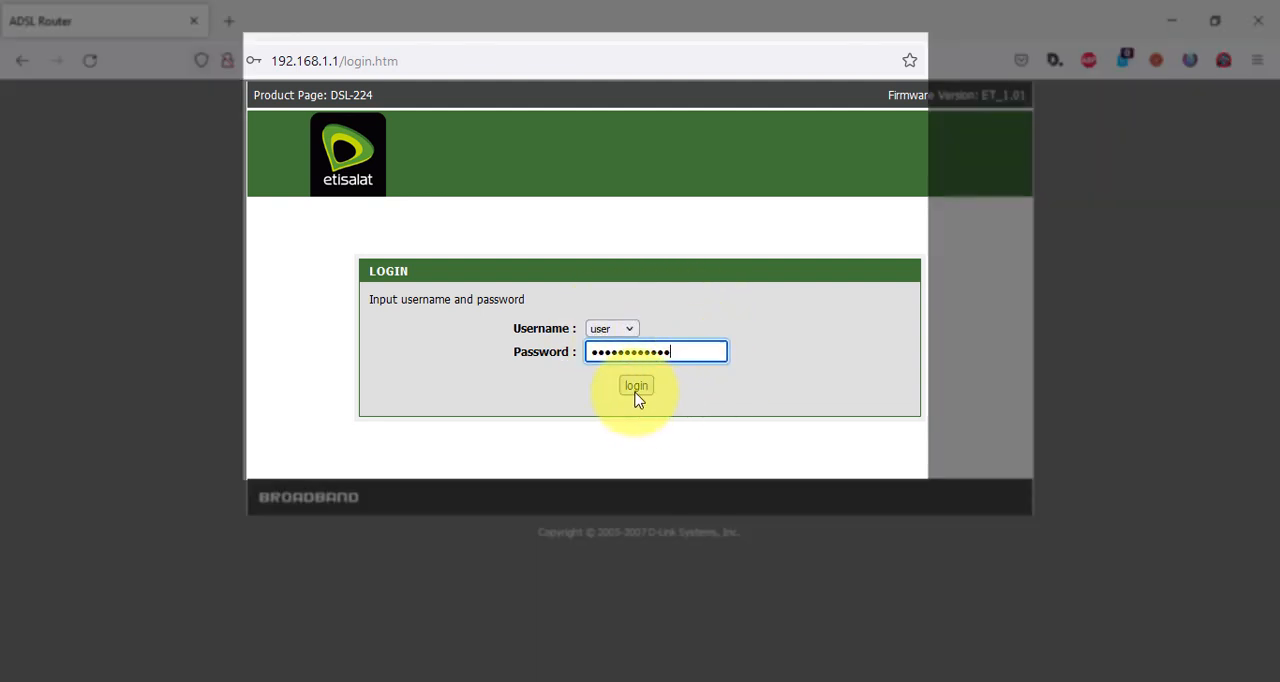
Log in to the router as user and review the mode options in the system time configuration.
{"action": "left_click", "coordinate": [635, 390]}
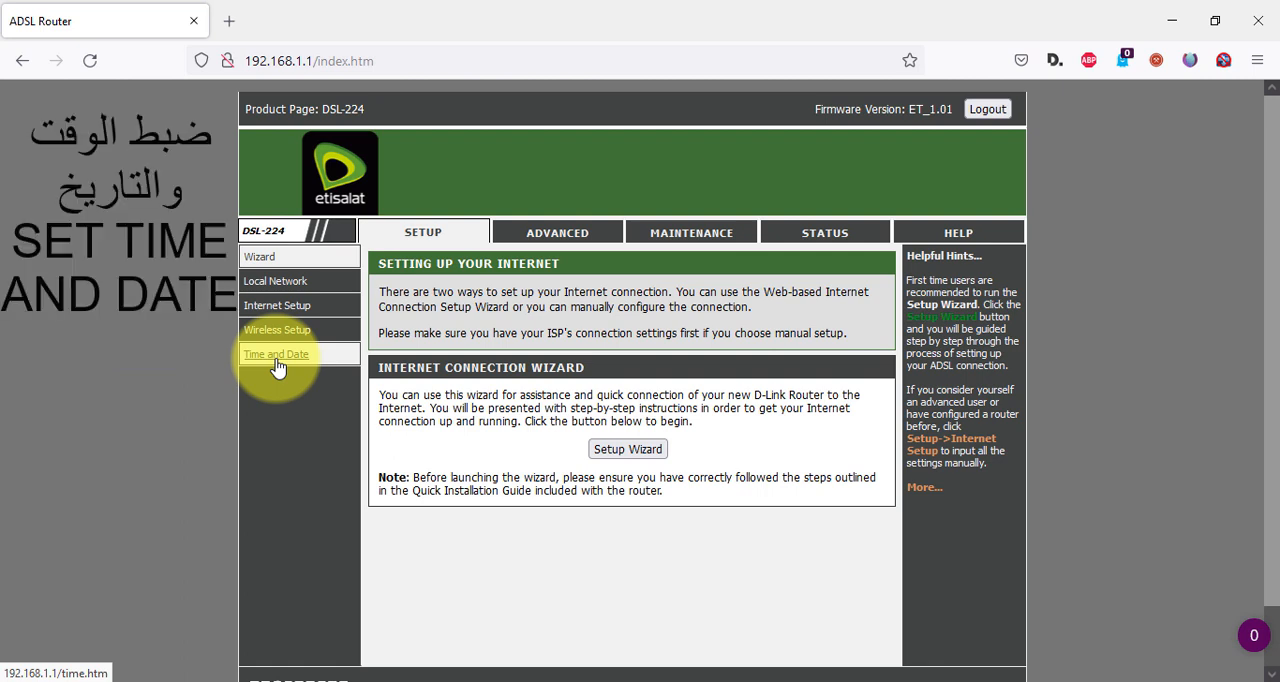
{"action": "left_click", "coordinate": [277, 366]}
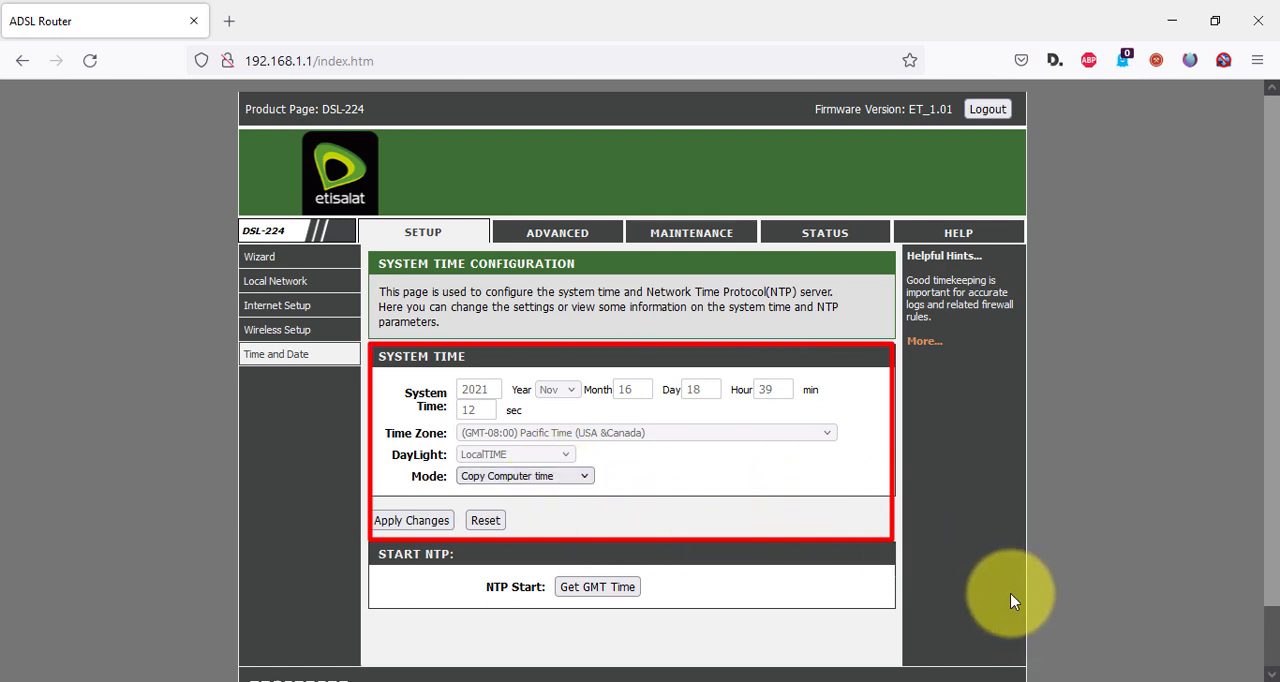
{"action": "left_click", "coordinate": [537, 477]}
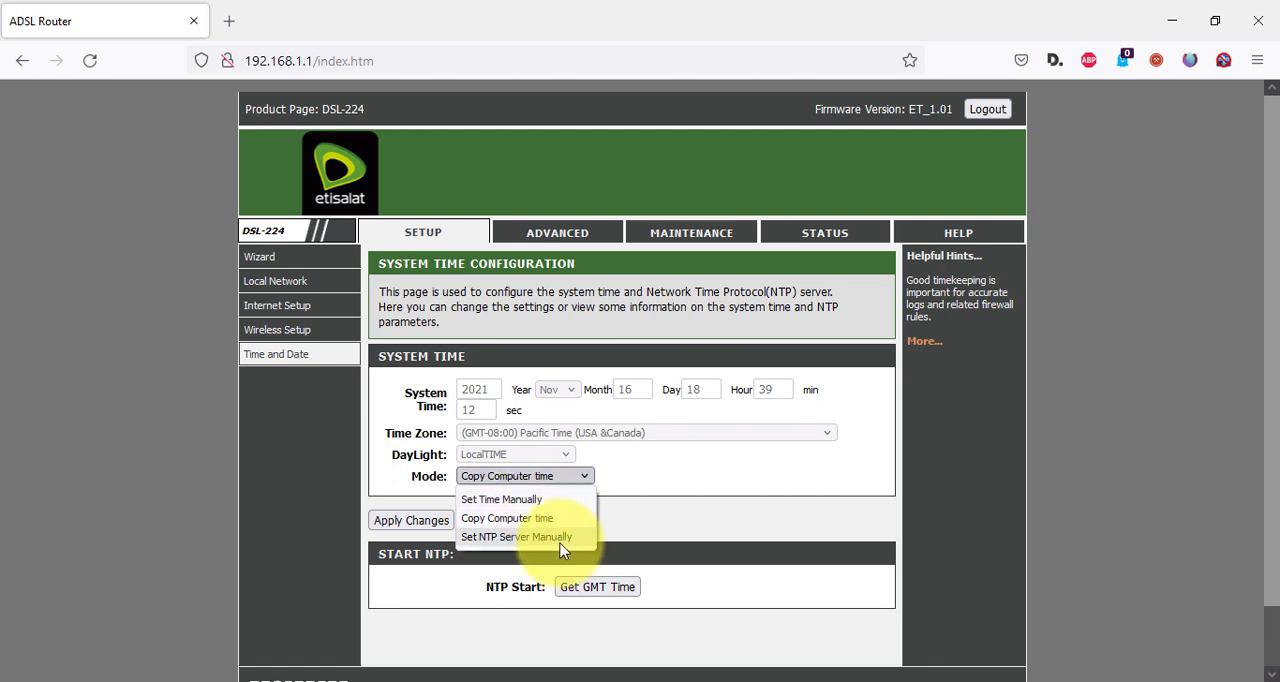
{"action": "left_click", "coordinate": [632, 482]}
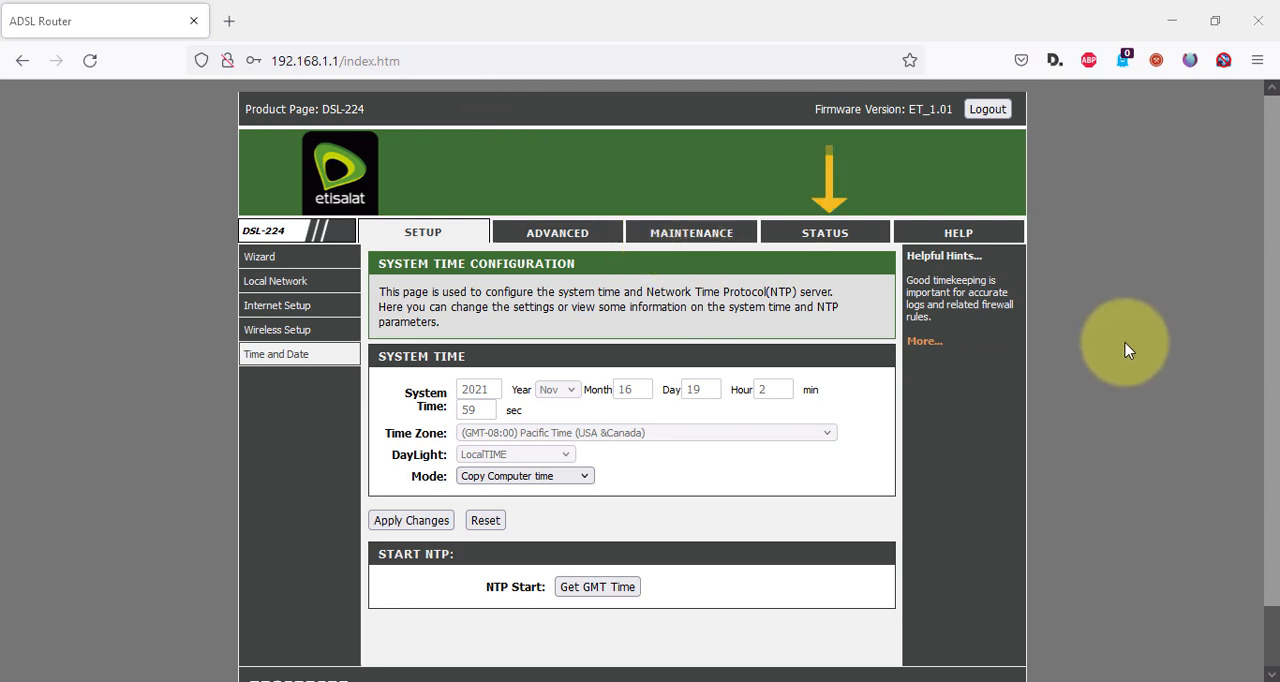
Look up the first connected device's MAC address and IP address in the active DHCP client table.
{"action": "left_click", "coordinate": [835, 244]}
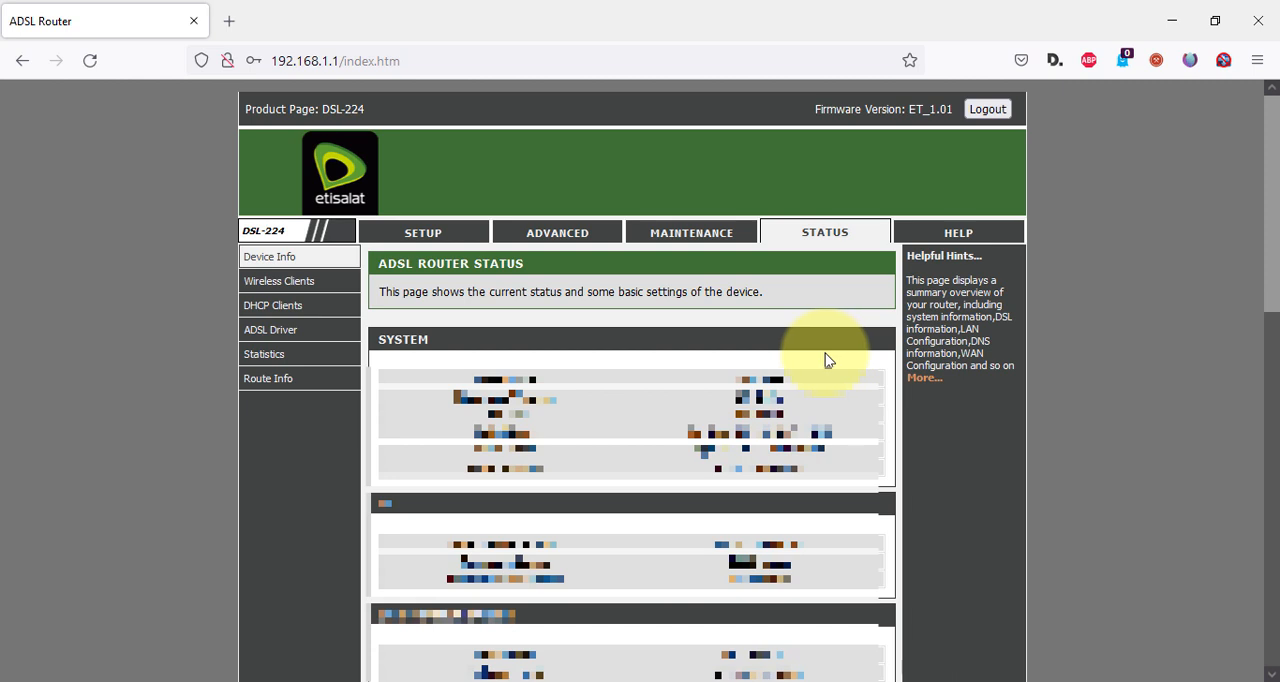
{"action": "left_click", "coordinate": [310, 310]}
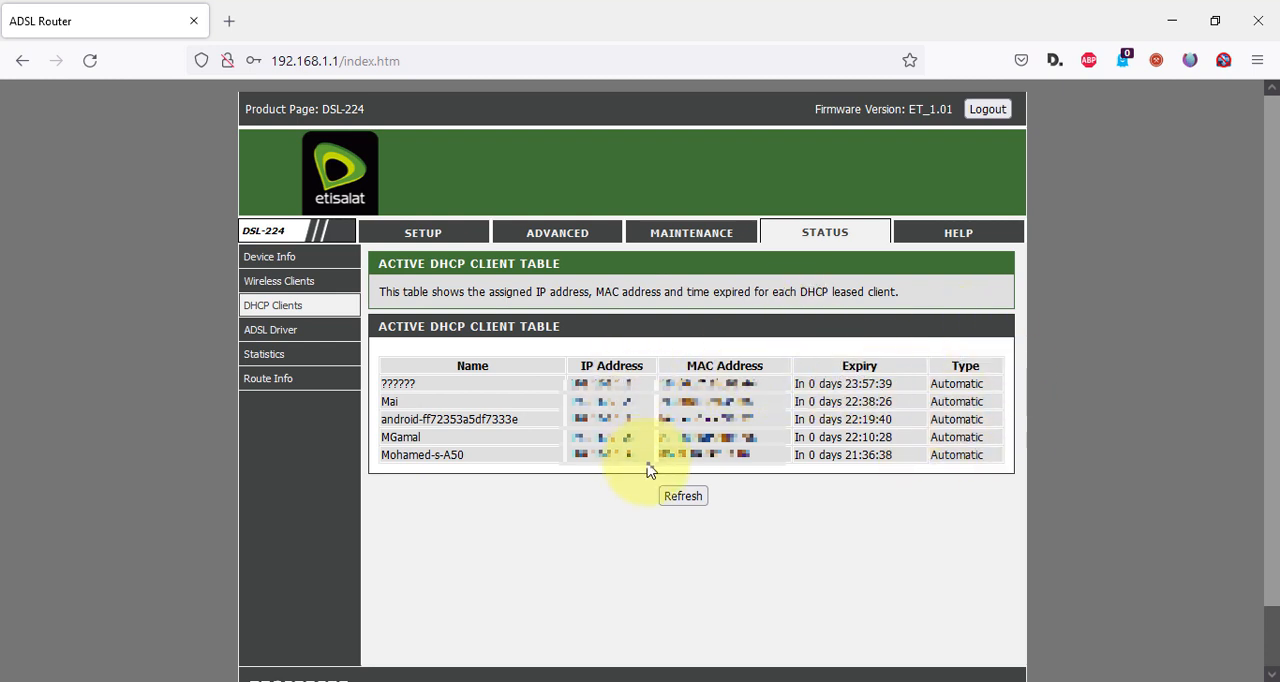
{"action": "double_click", "coordinate": [696, 383]}
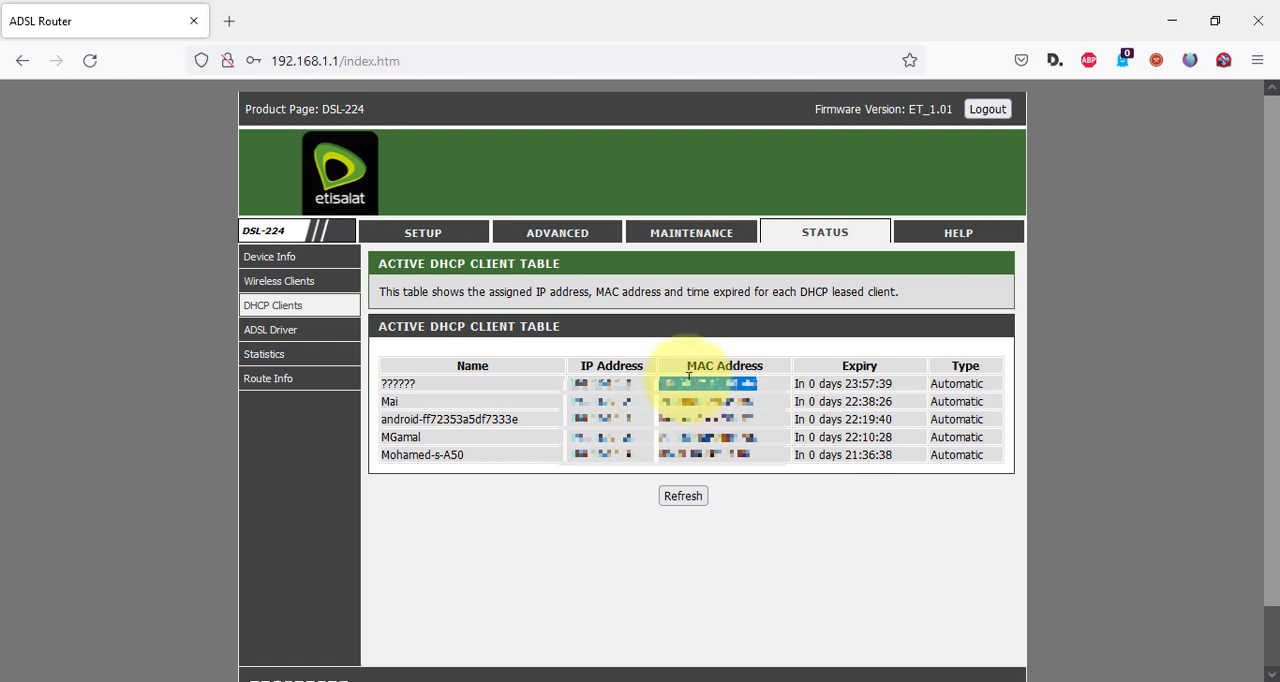
{"action": "double_click", "coordinate": [600, 383]}
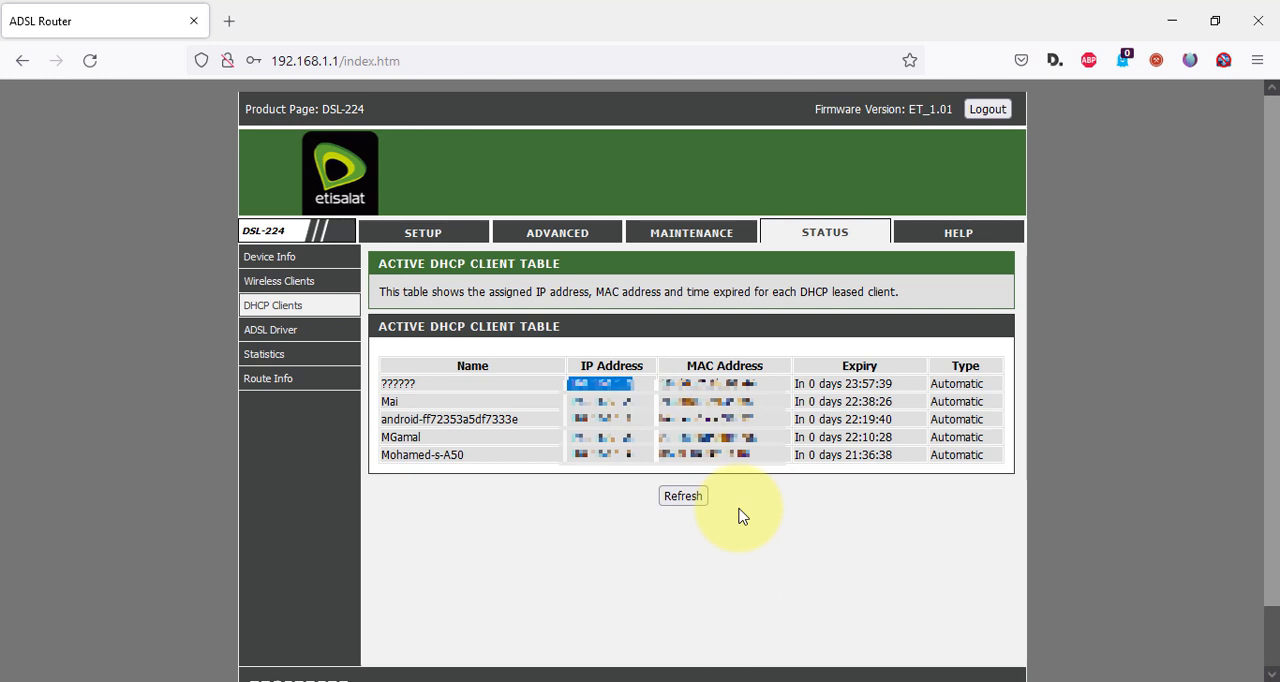
Open the advanced wireless access control settings and choose Deny Listed as the control mode.
{"action": "left_click", "coordinate": [571, 243]}
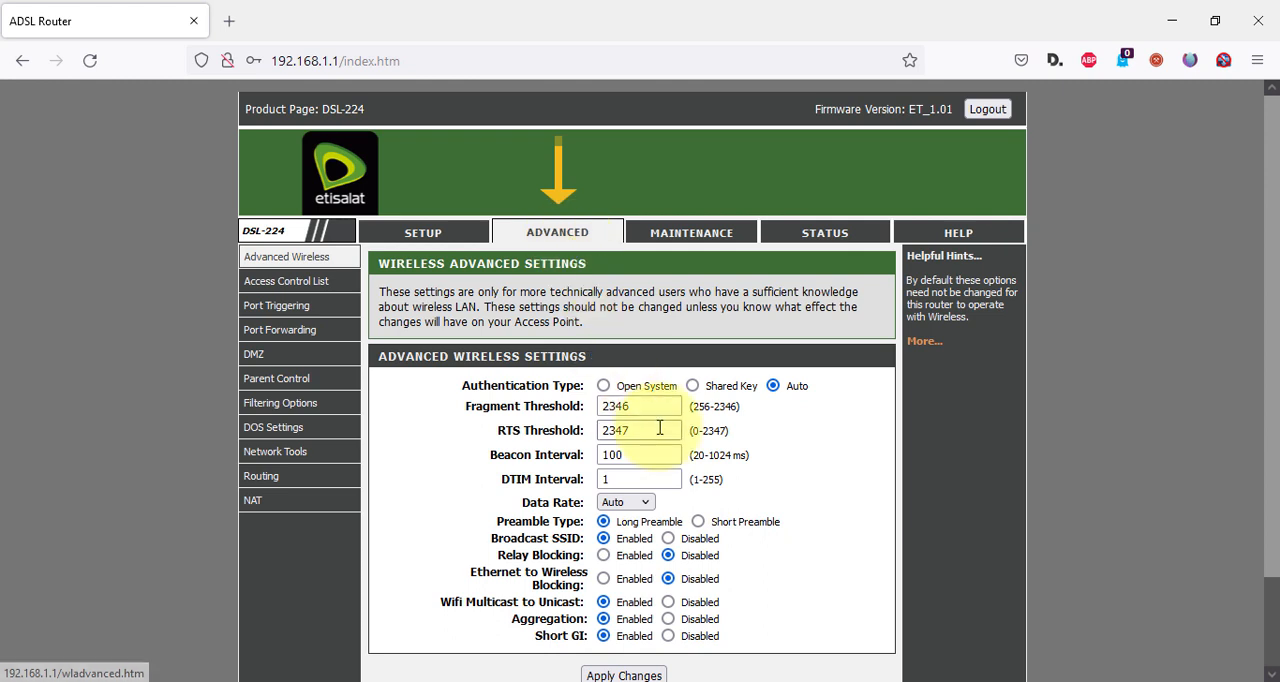
{"action": "mouse_move", "coordinate": [330, 261]}
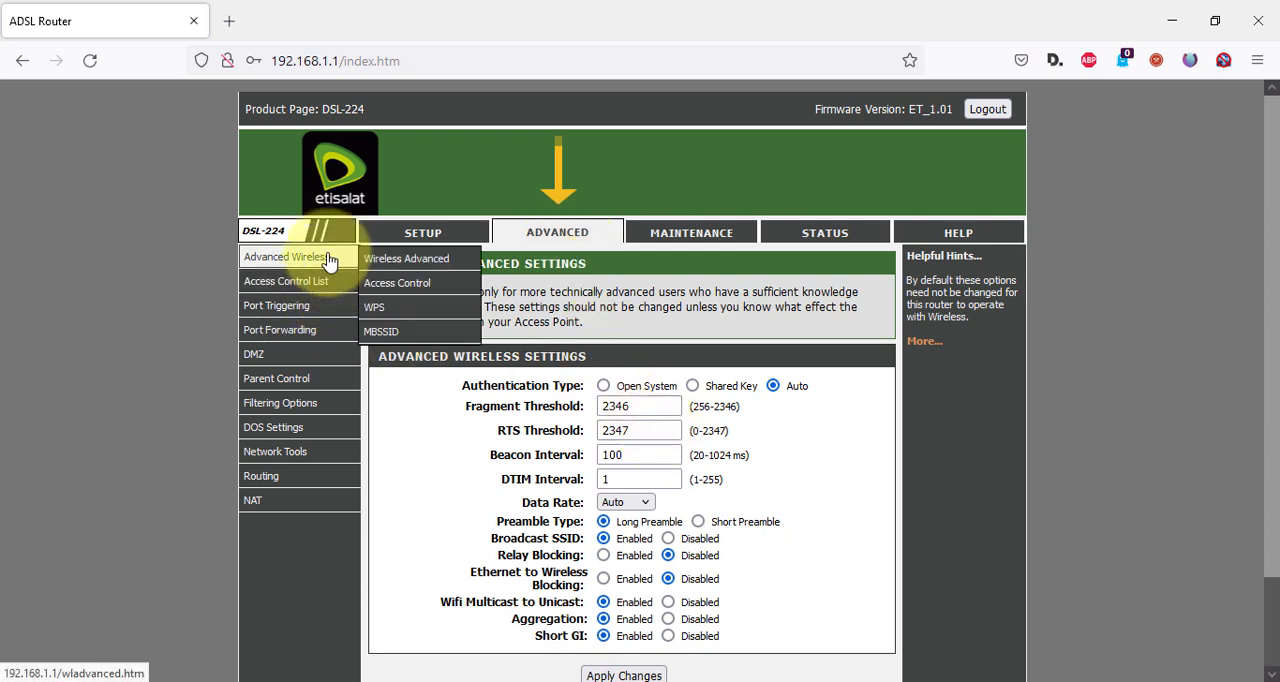
{"action": "left_click", "coordinate": [391, 285]}
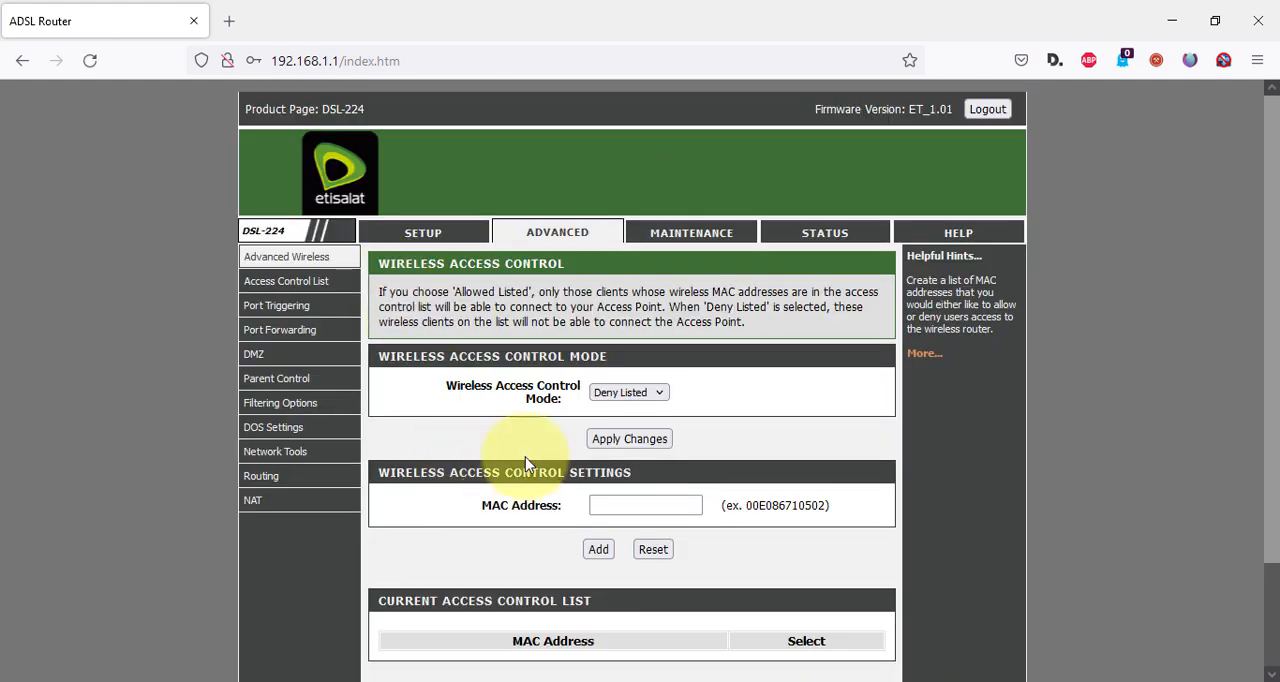
{"action": "scroll", "coordinate": [540, 360], "scroll_direction": "down", "scroll_amount": 1}
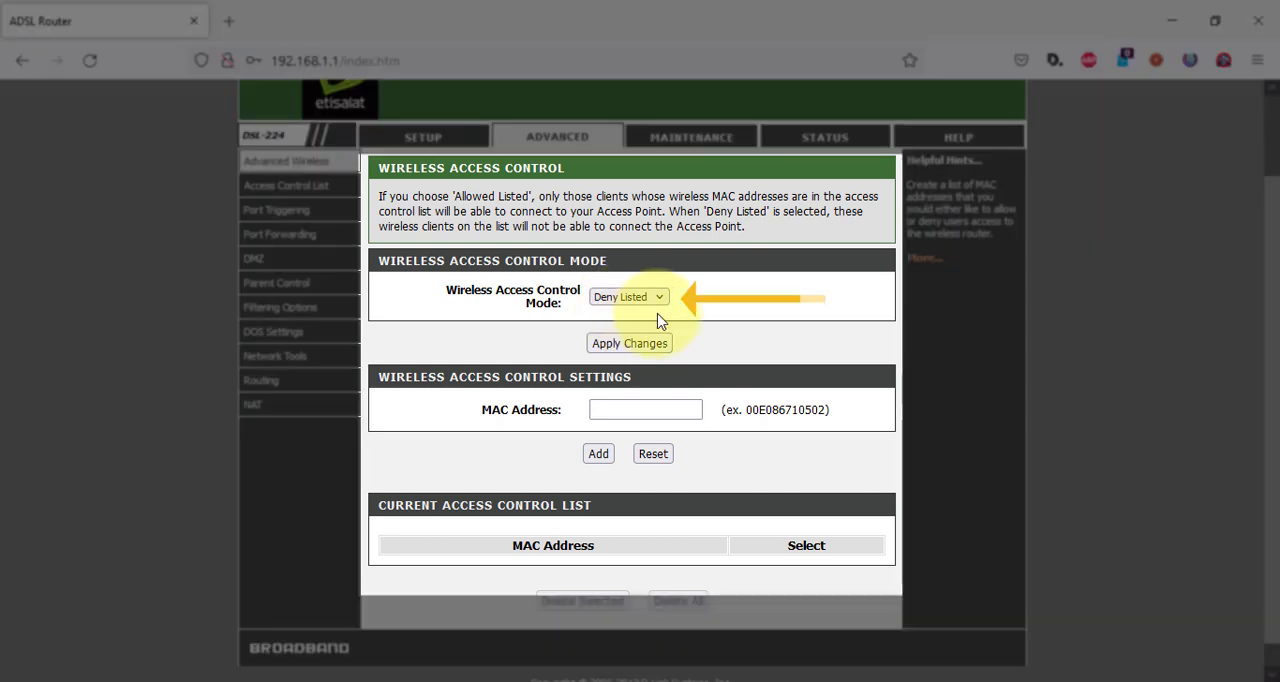
{"action": "left_click", "coordinate": [645, 299]}
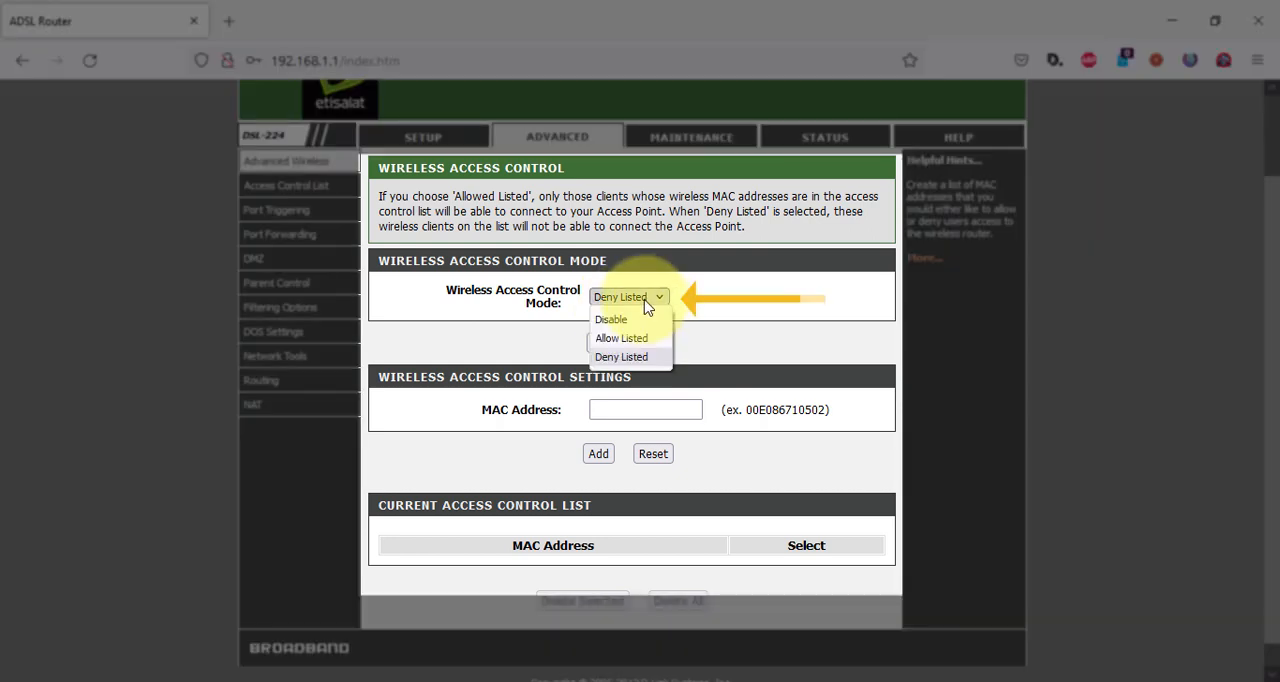
{"action": "left_click", "coordinate": [654, 356]}
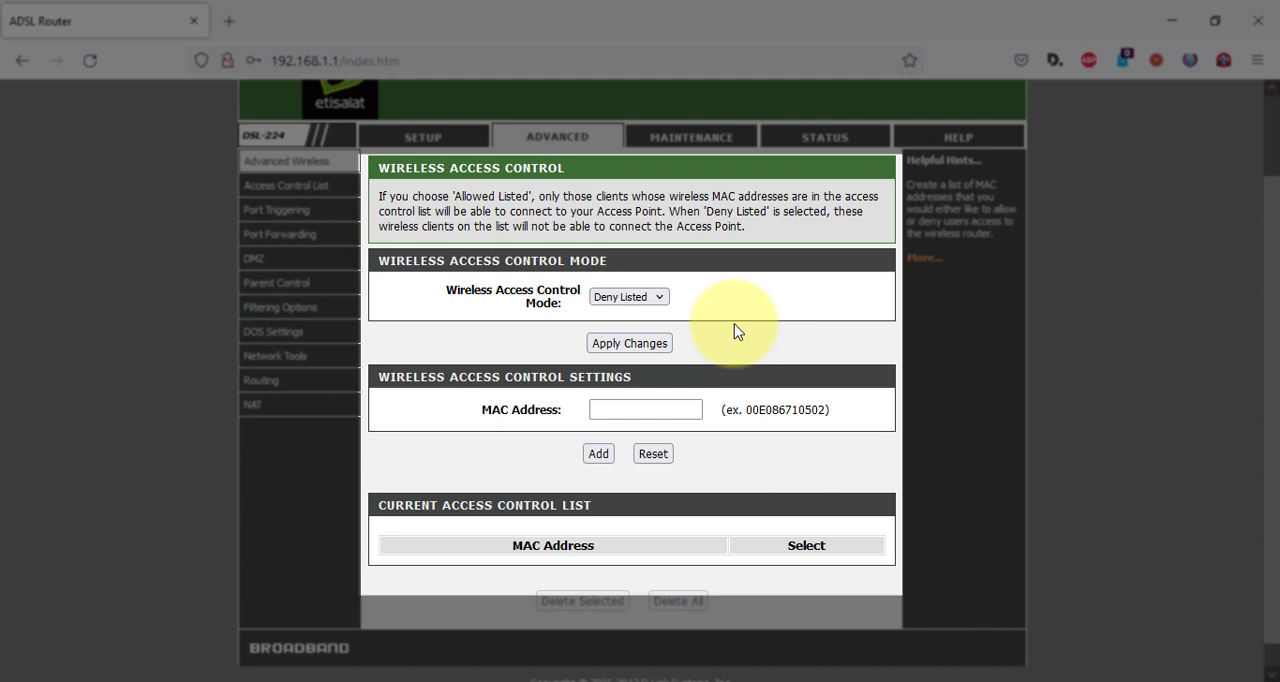
Switch the wireless access control mode to Allow Listed and activate the MAC address entry.
{"action": "left_click", "coordinate": [630, 298]}
{"action": "left_click", "coordinate": [638, 339]}
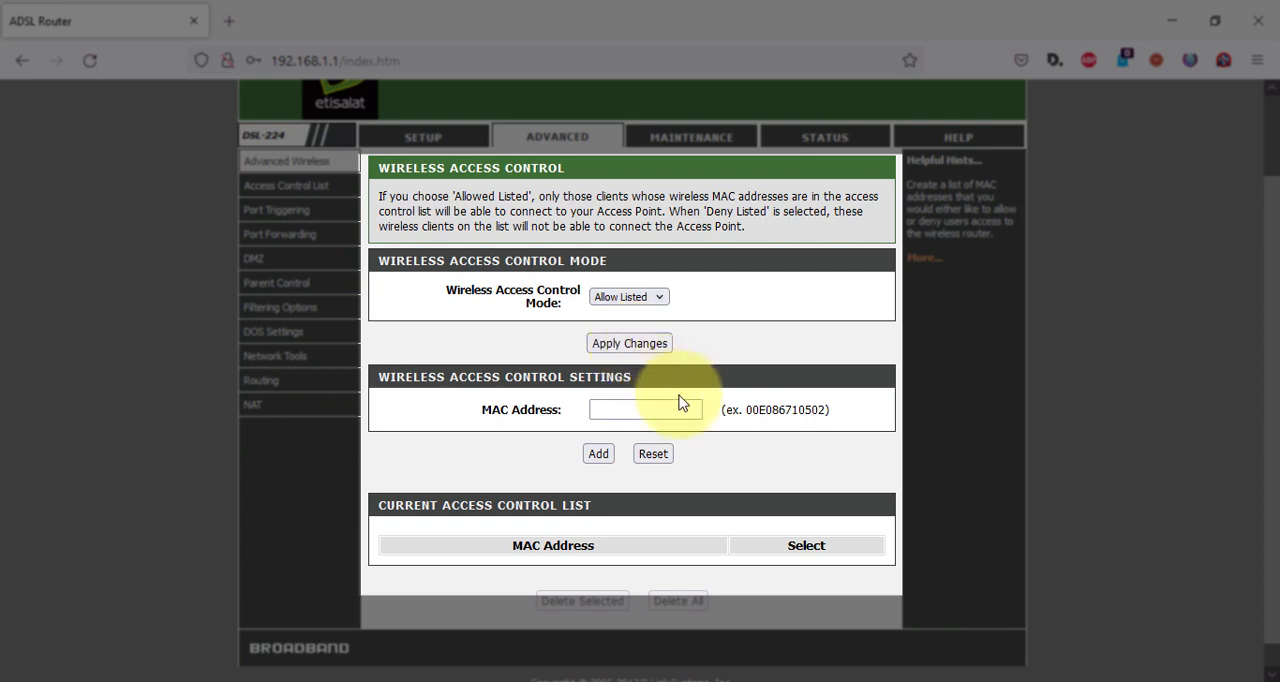
{"action": "left_click", "coordinate": [636, 409]}
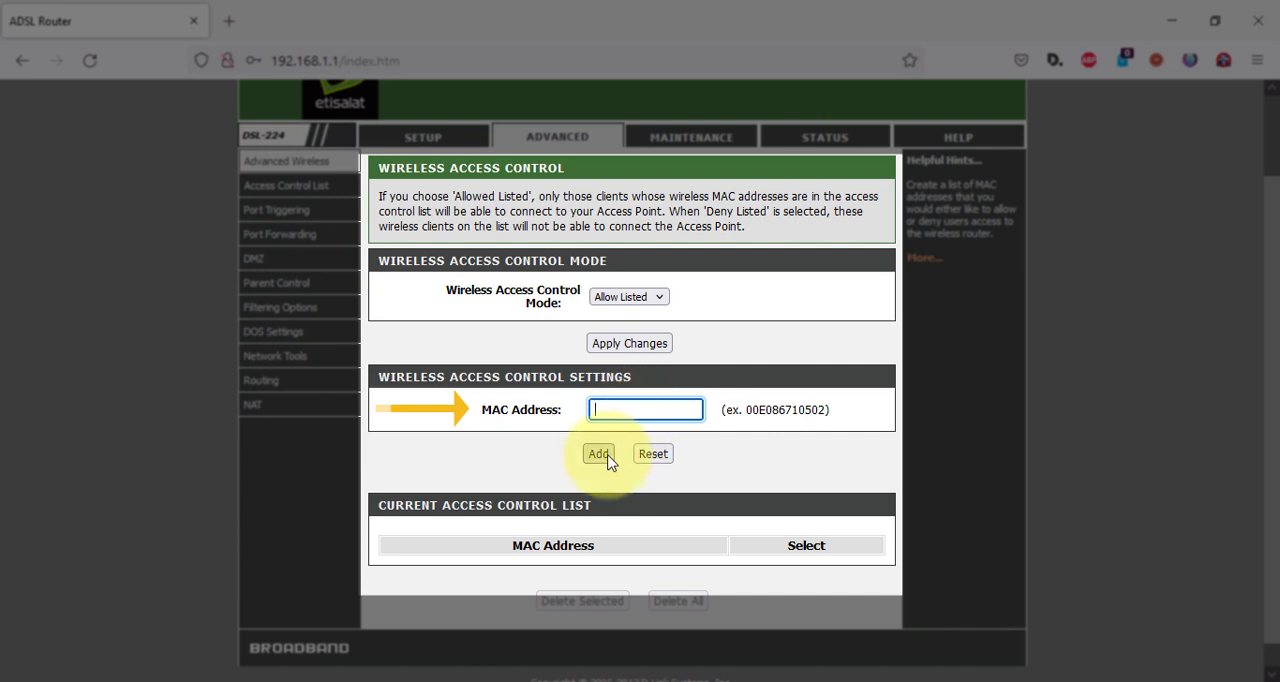
{"action": "left_click", "coordinate": [684, 404]}
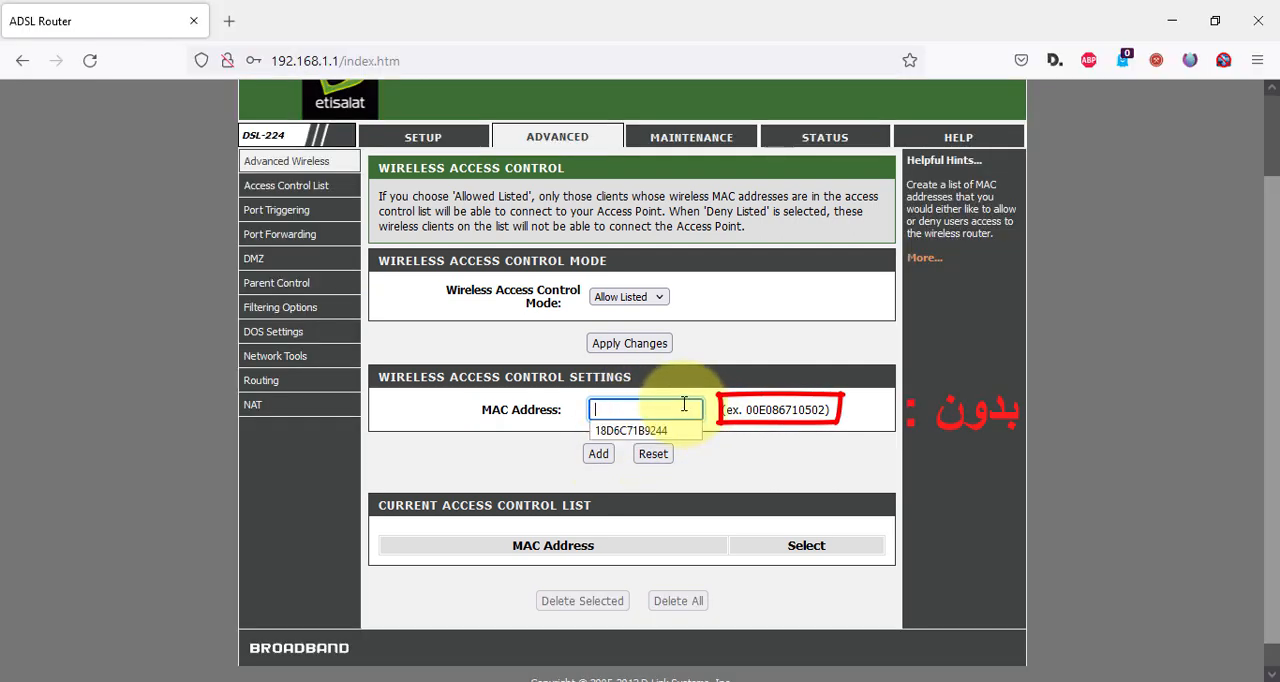
{"action": "left_click", "coordinate": [684, 404]}
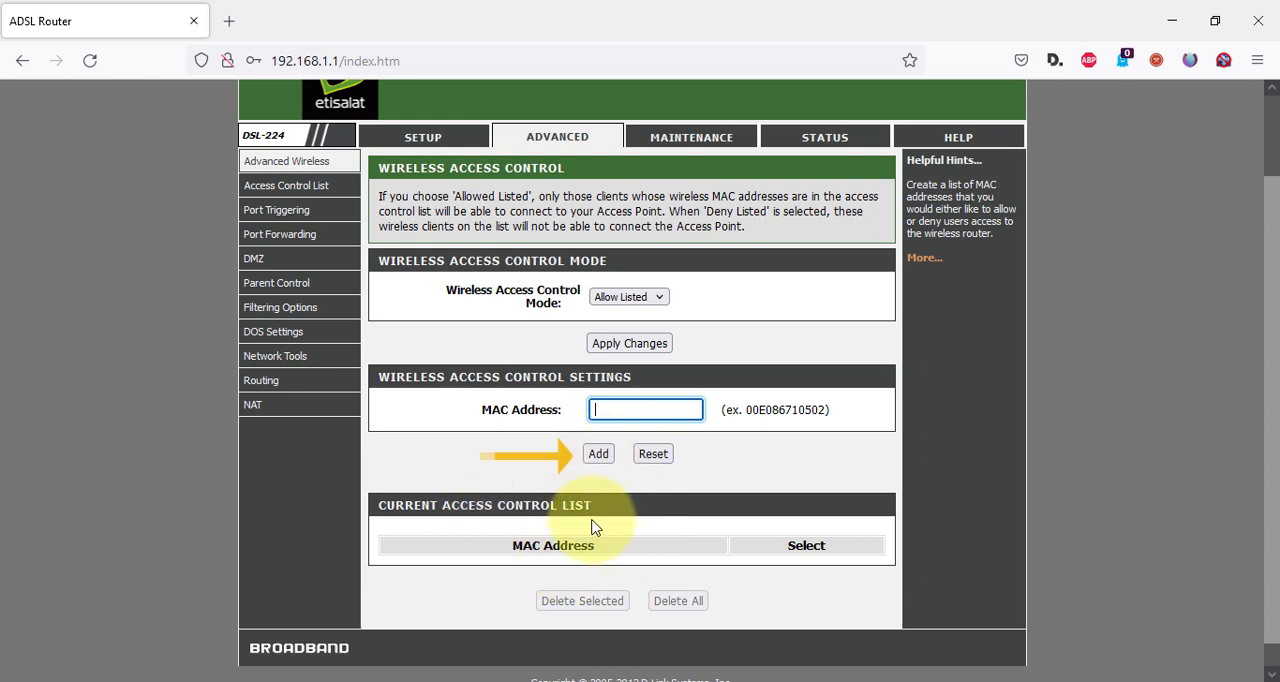
Set the wireless access control mode to Deny Listed and check the MAC address entry for blocked devices.
{"action": "left_click", "coordinate": [640, 298]}
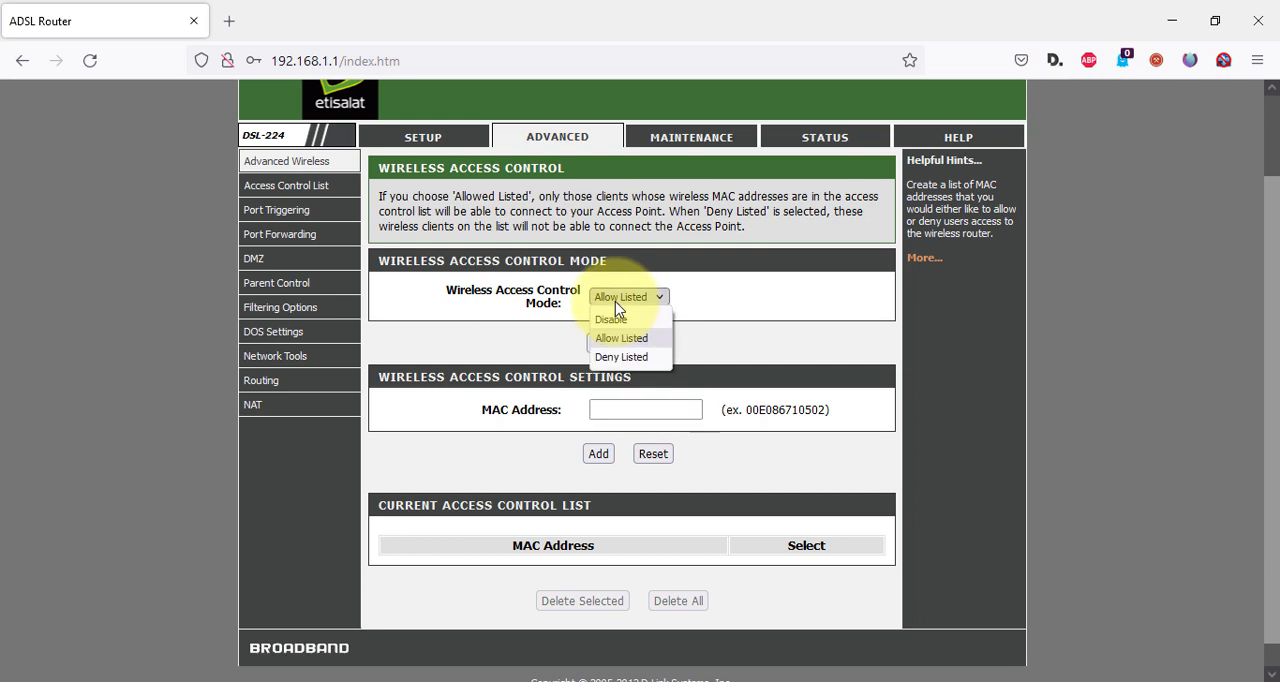
{"action": "left_click", "coordinate": [621, 357]}
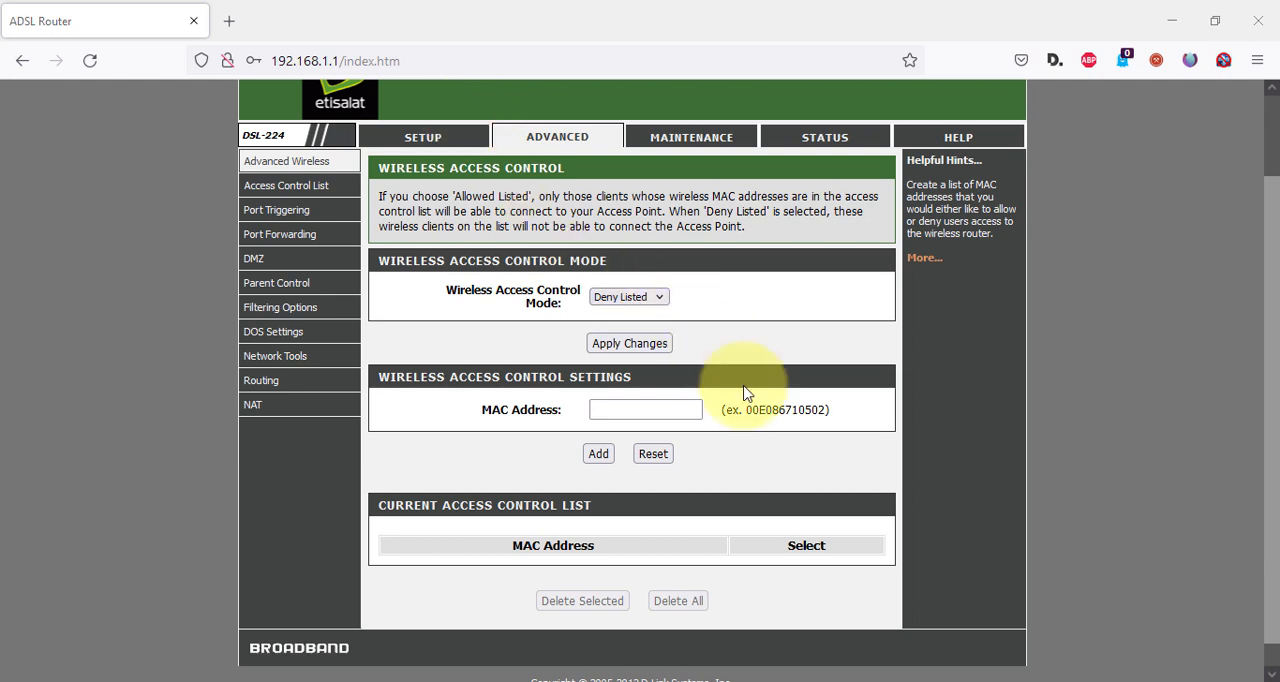
{"action": "left_click", "coordinate": [652, 408]}
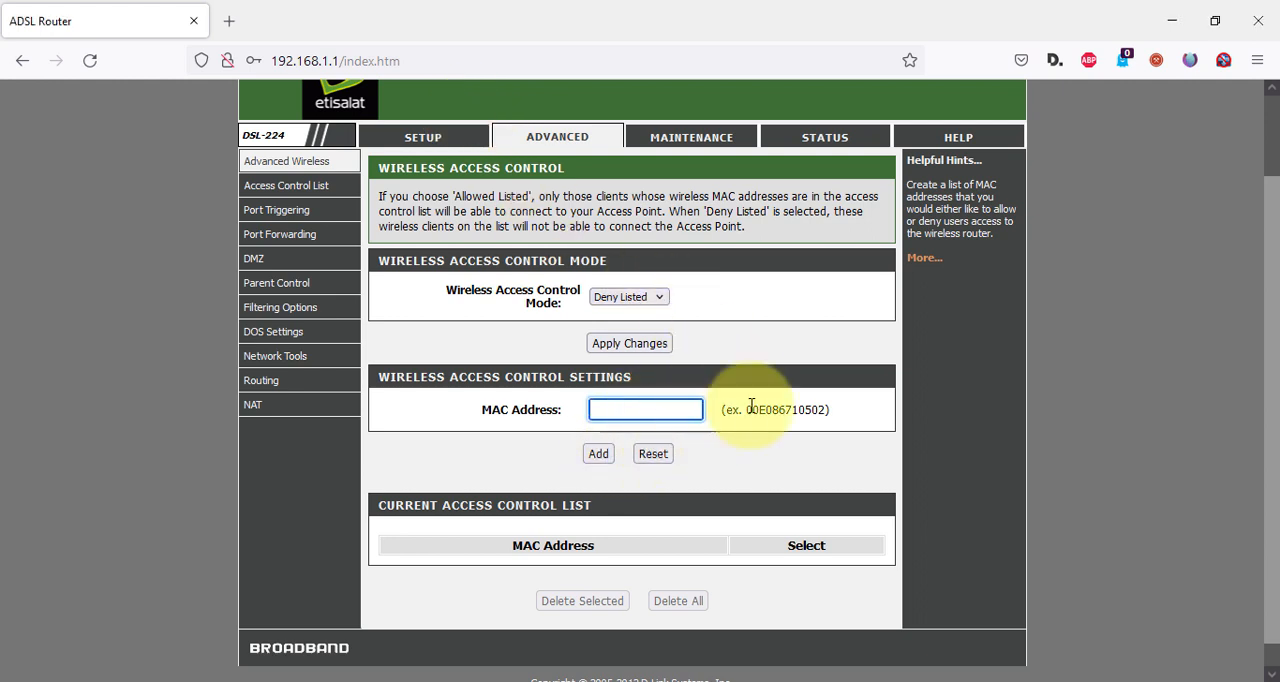
{"action": "left_click", "coordinate": [658, 409]}
{"action": "left_click", "coordinate": [545, 434]}
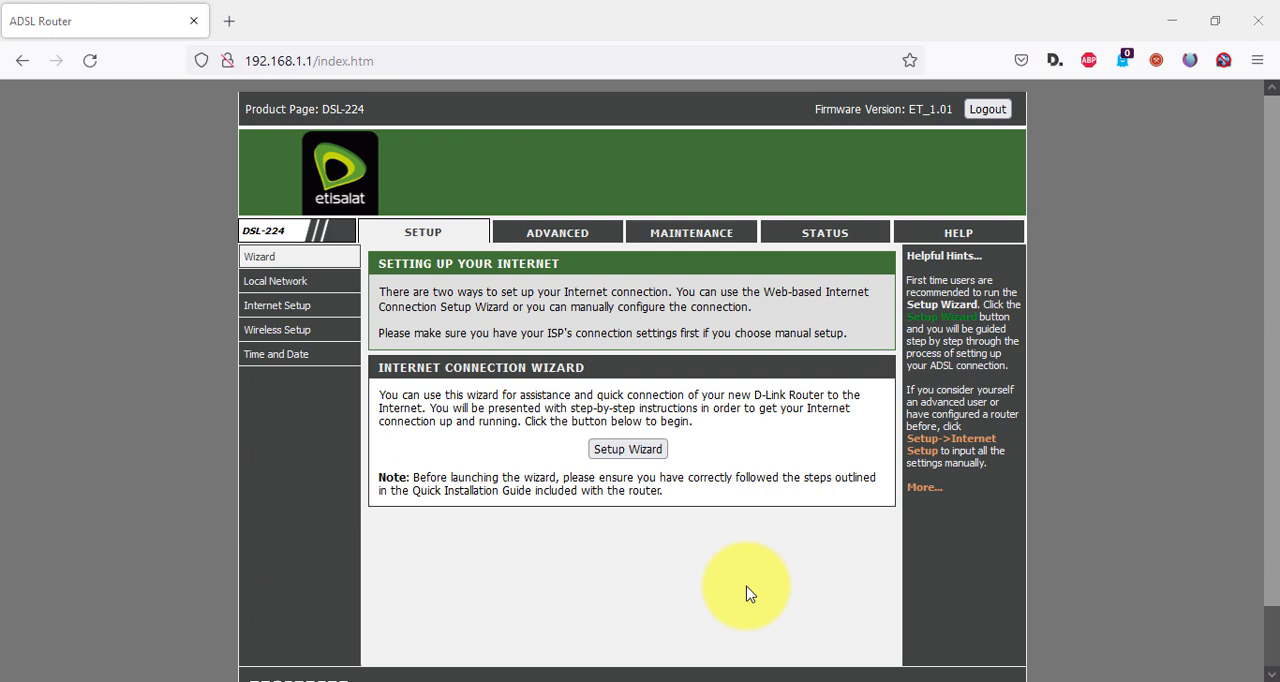
Enable the Online Time Limit in the router's parental control settings and apply the change.
{"action": "left_click", "coordinate": [543, 240]}
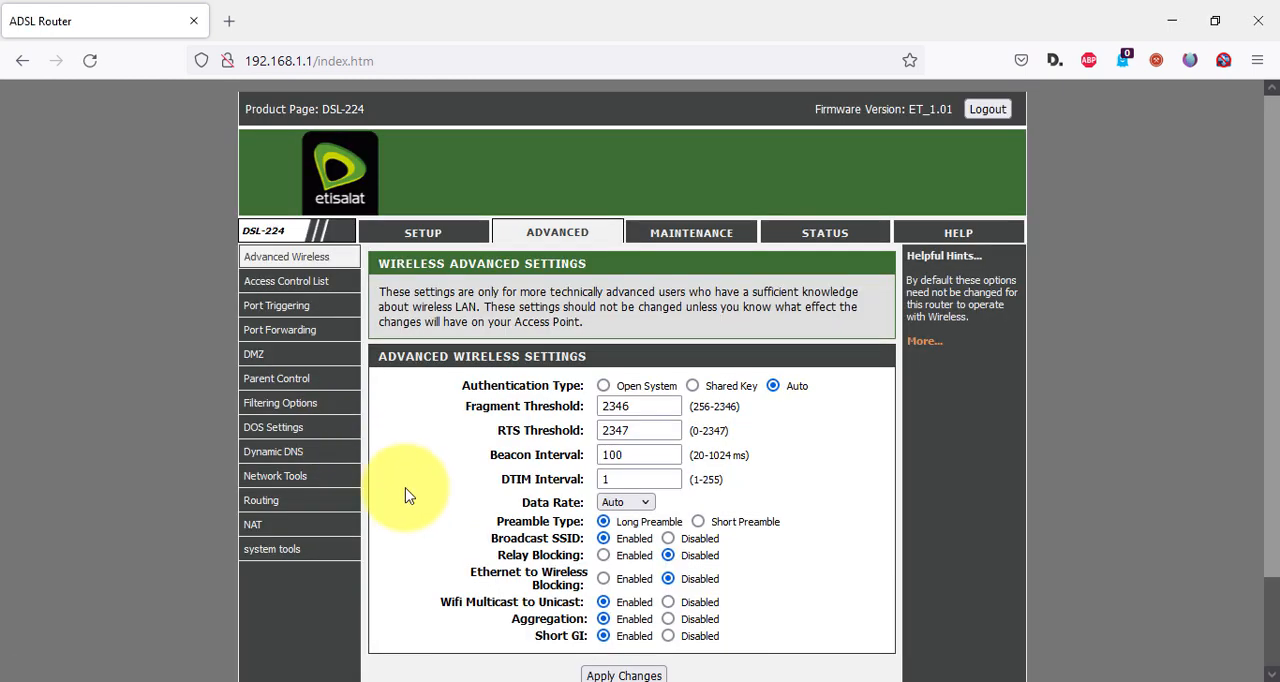
{"action": "mouse_move", "coordinate": [306, 380]}
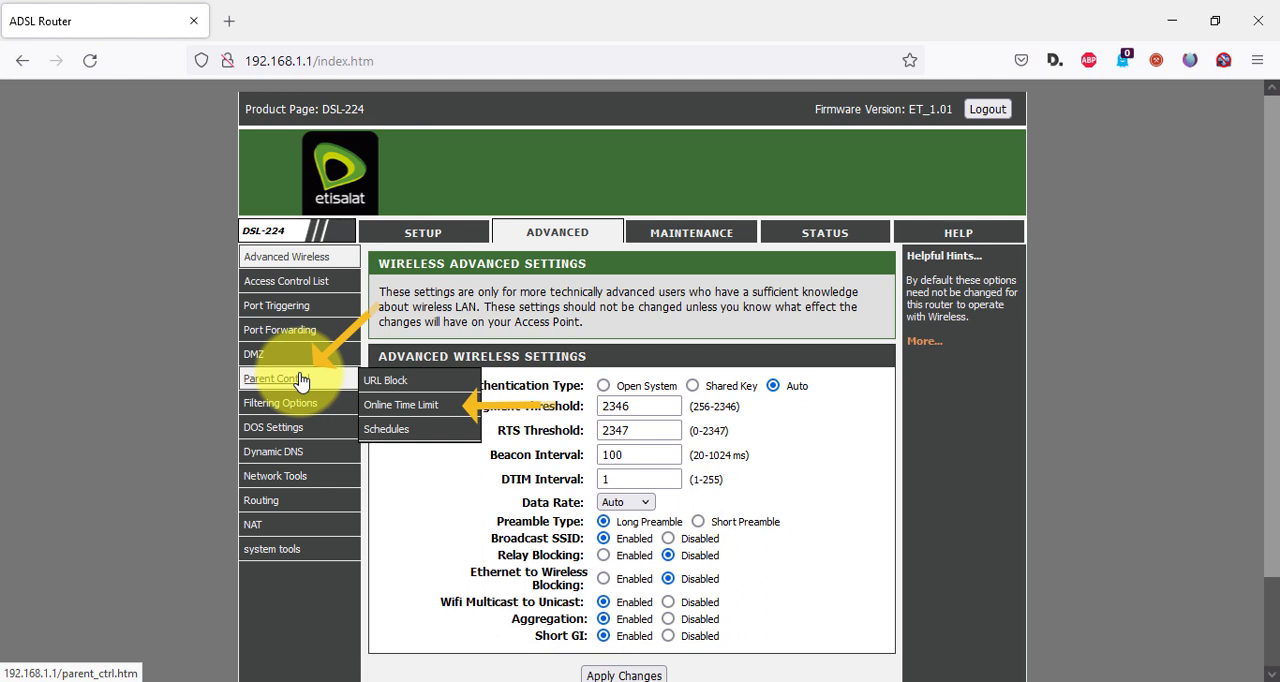
{"action": "left_click", "coordinate": [425, 416]}
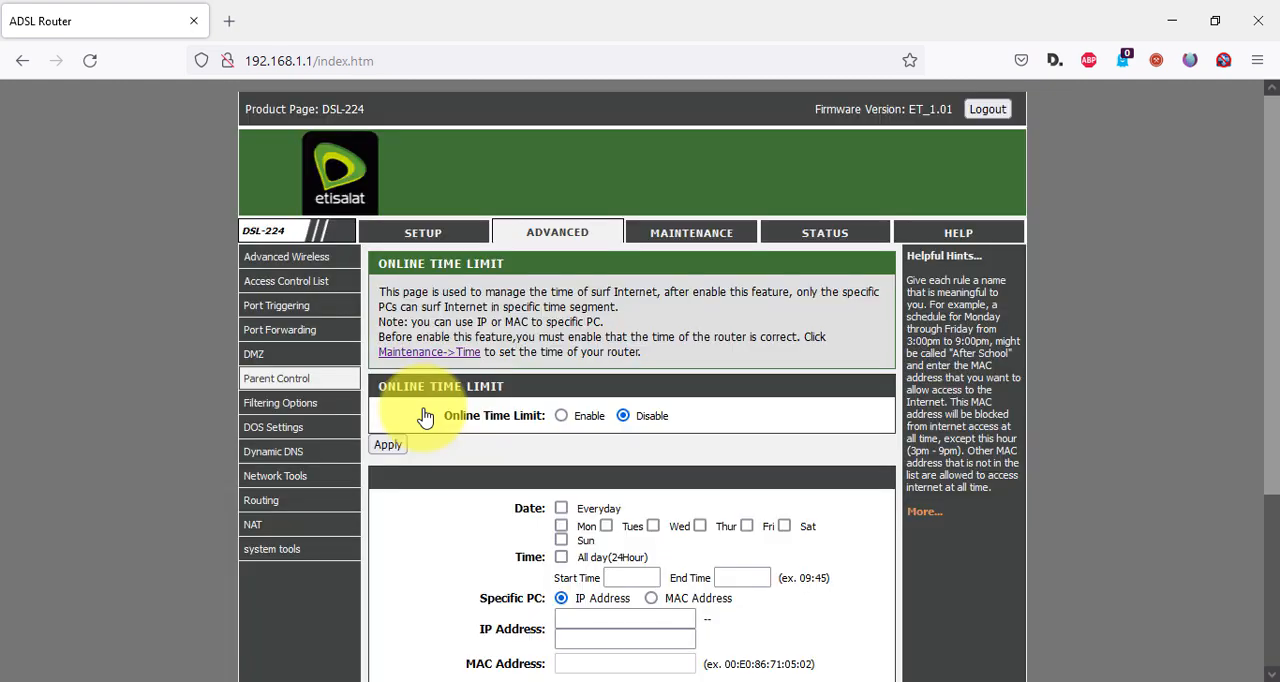
{"action": "scroll", "coordinate": [711, 434], "scroll_direction": "down", "scroll_amount": 2}
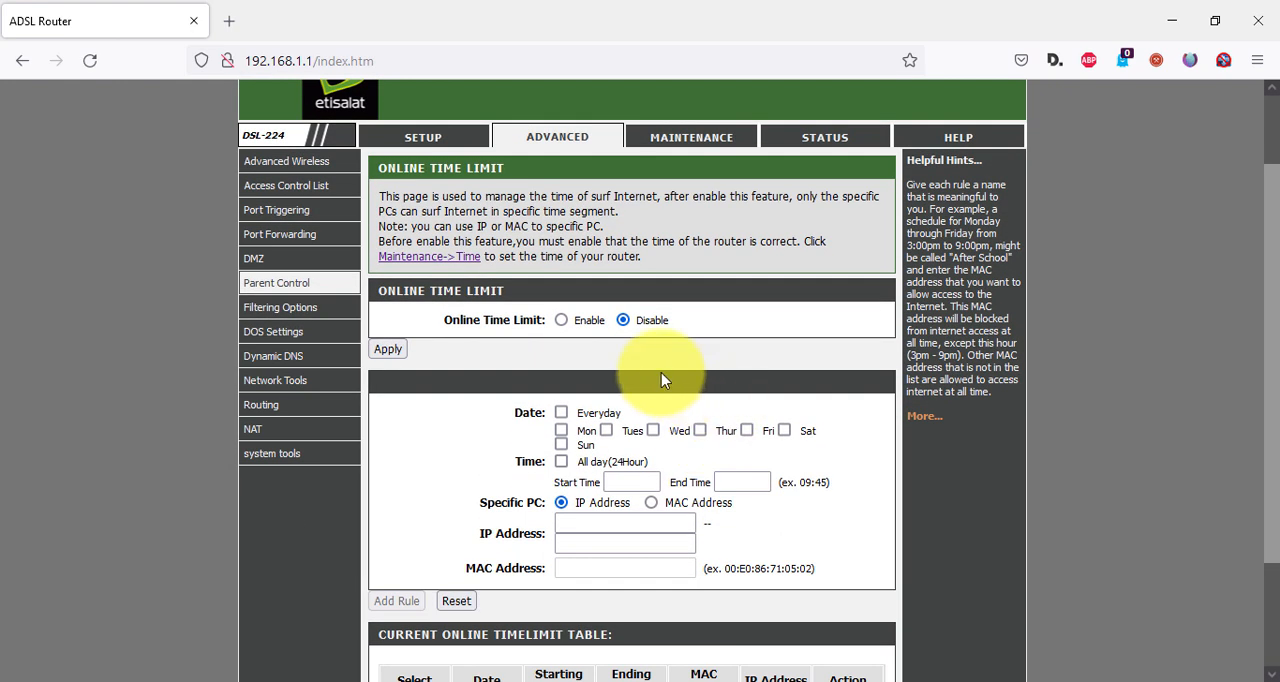
{"action": "left_click", "coordinate": [562, 320]}
{"action": "left_click", "coordinate": [390, 350]}
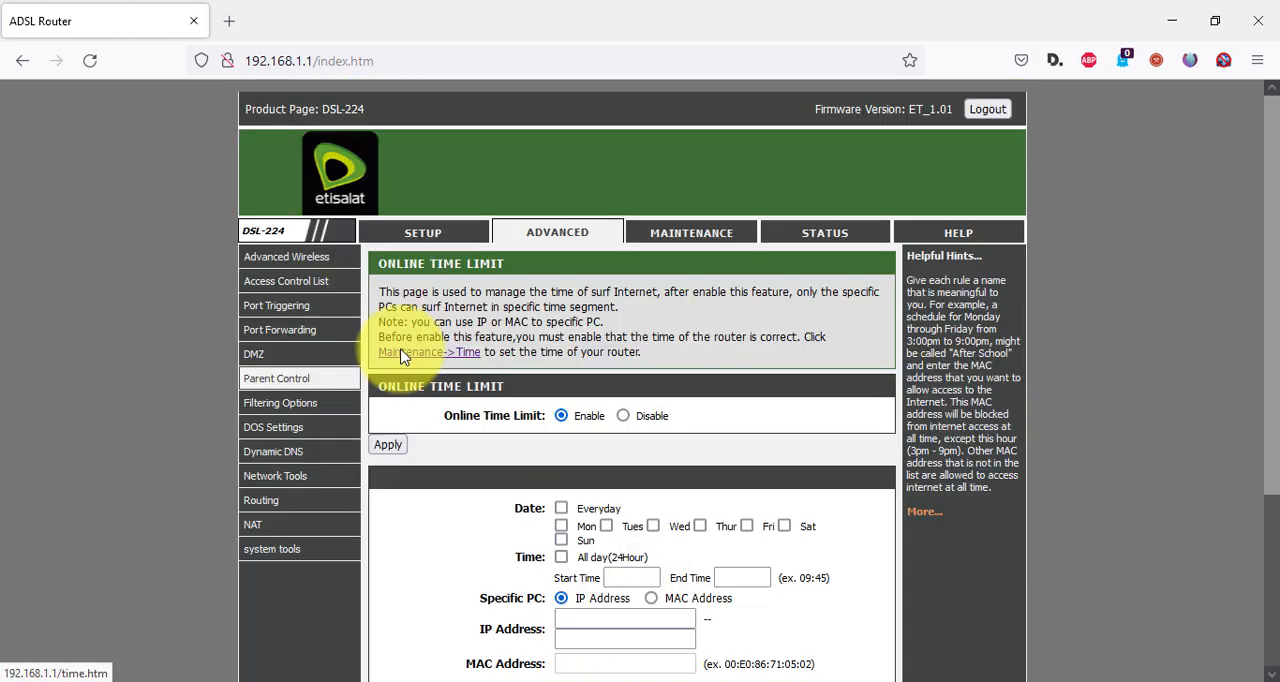
Enter 192.168.1.50 as the starting IP address of the device for the online time limit rule.
{"action": "scroll", "coordinate": [400, 357], "scroll_direction": "down", "scroll_amount": 3}
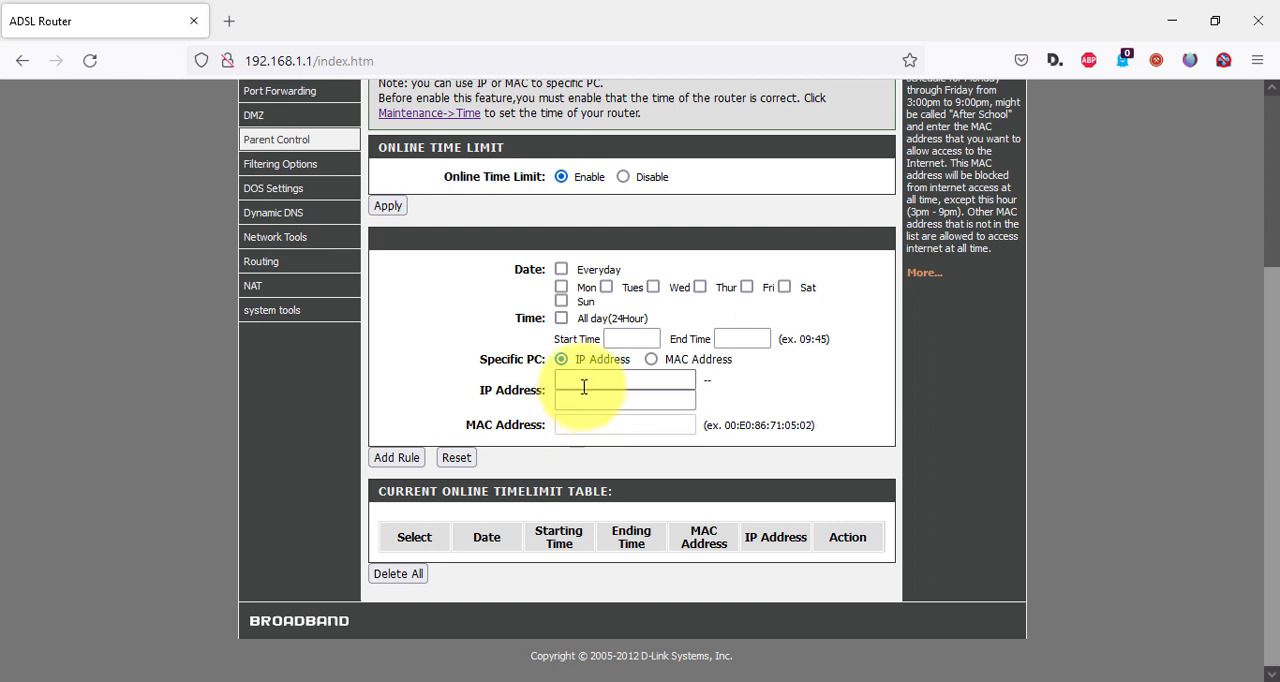
{"action": "left_click", "coordinate": [580, 383]}
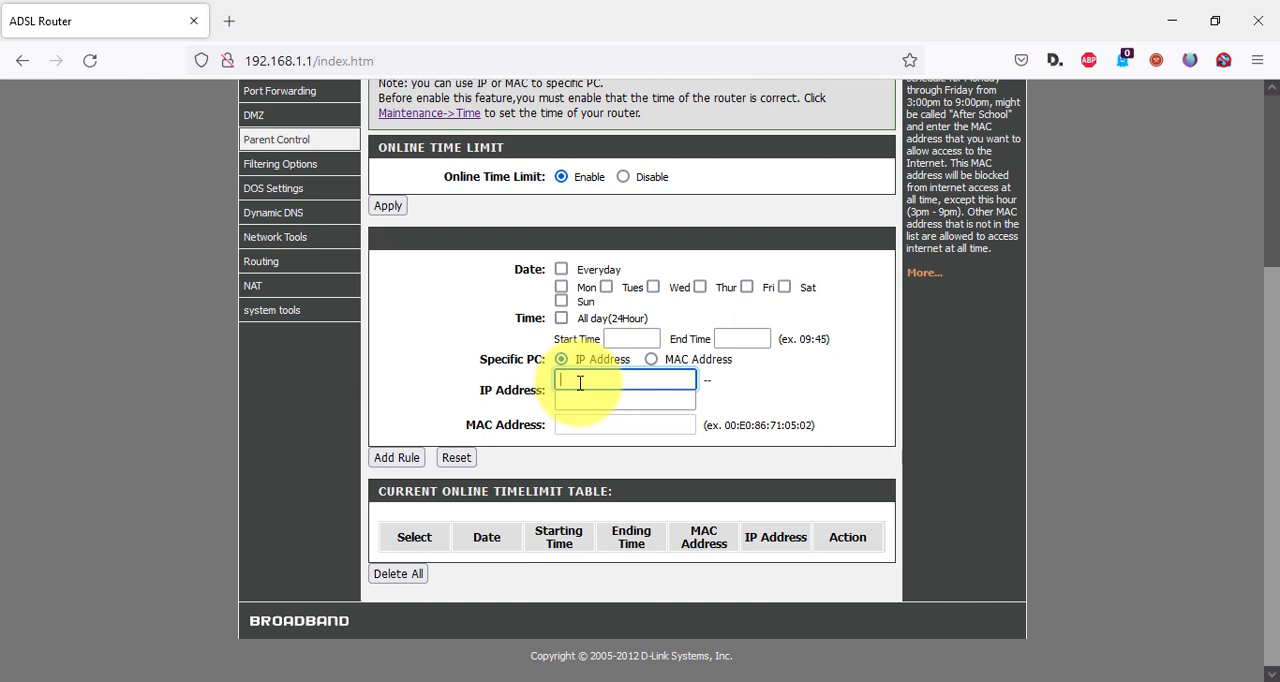
{"action": "type", "text": "192.168.1.50"}
{"action": "left_click", "coordinate": [784, 415]}
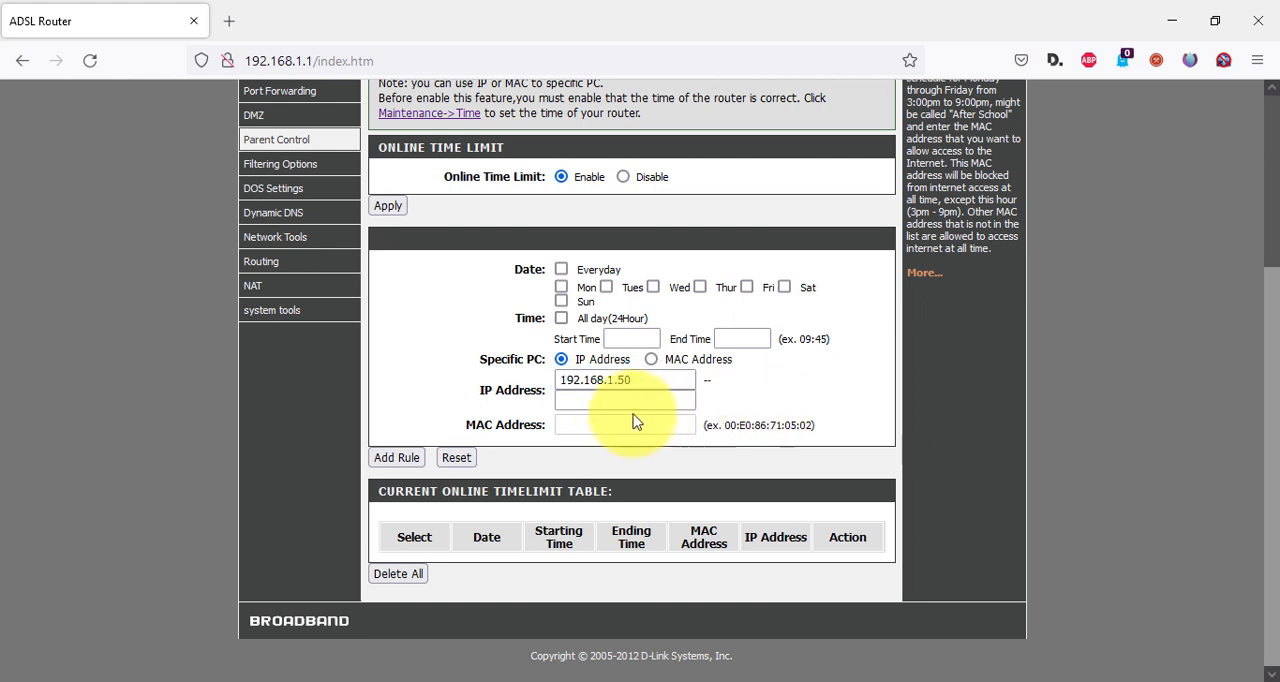
{"action": "left_click", "coordinate": [651, 359]}
{"action": "left_click", "coordinate": [574, 423]}
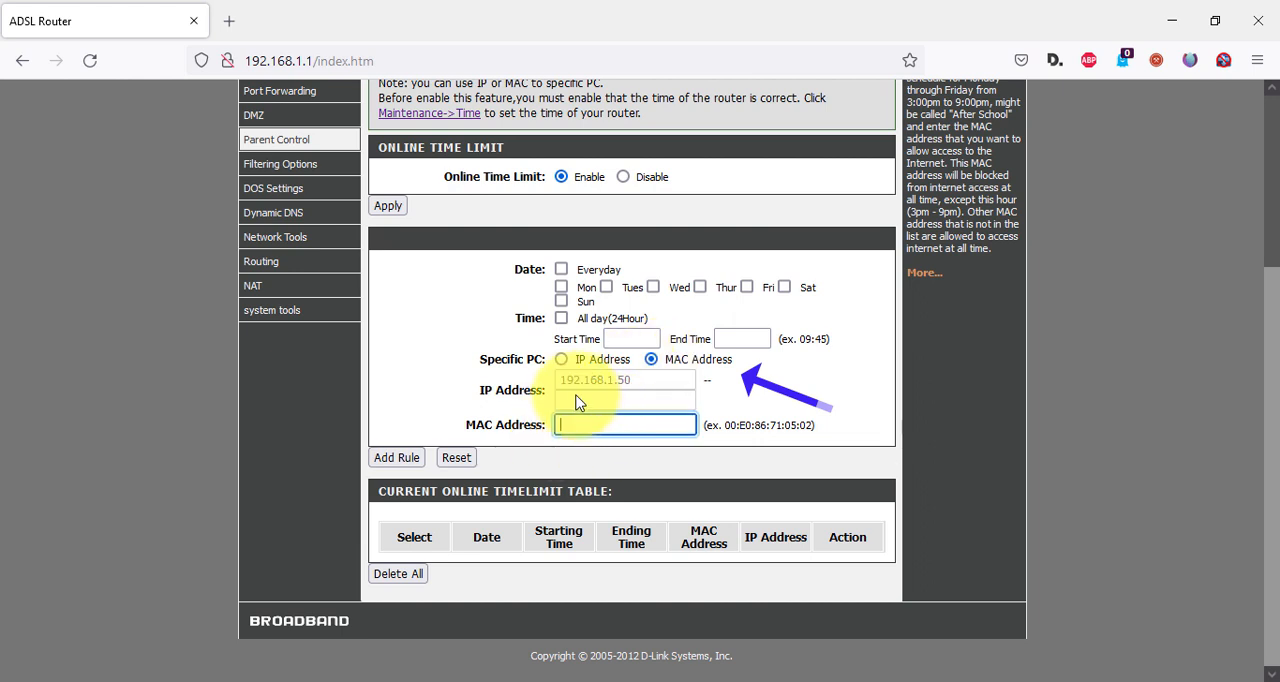
{"action": "left_click", "coordinate": [562, 360]}
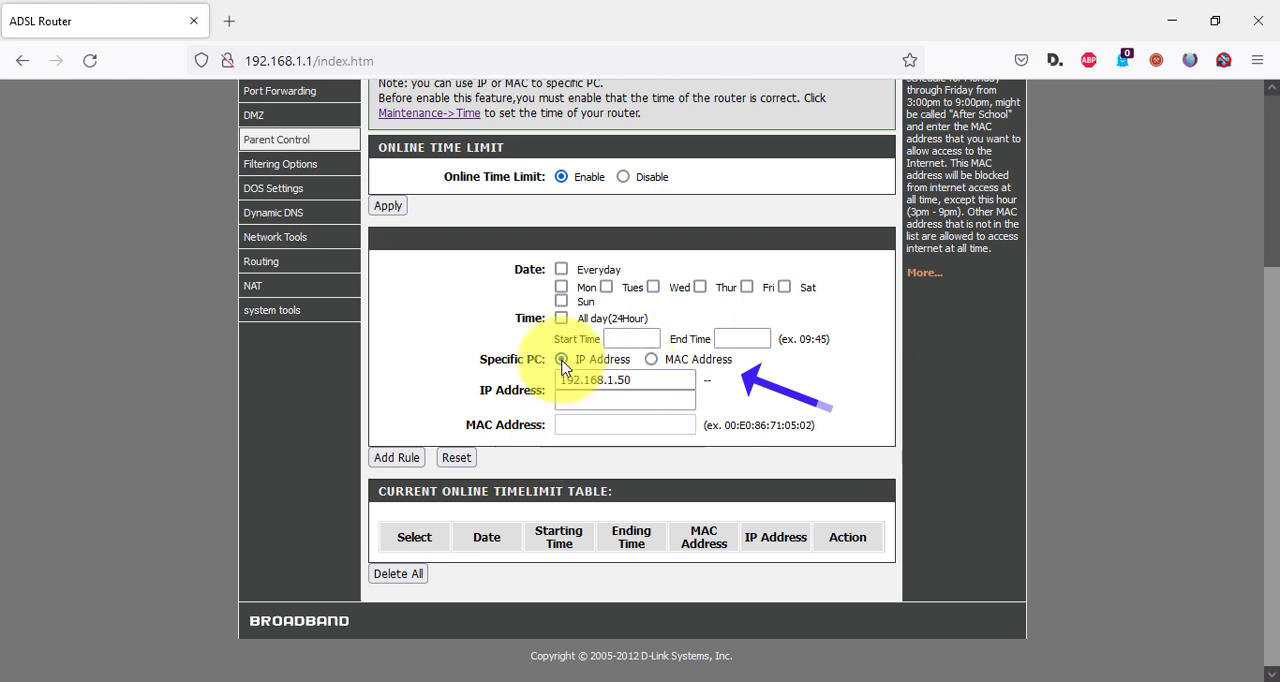
Schedule the online time limit rule for every day from 19:00 to 21:00 and add the rule.
{"action": "left_click", "coordinate": [561, 270]}
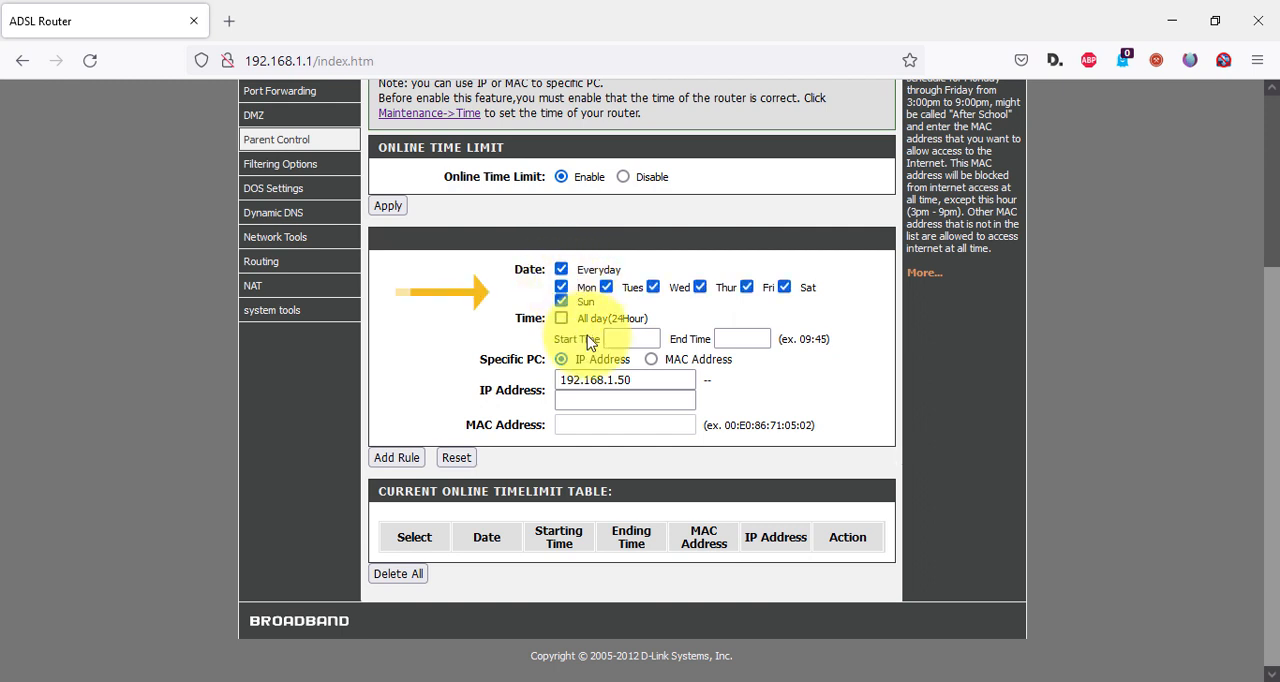
{"action": "left_click", "coordinate": [624, 339]}
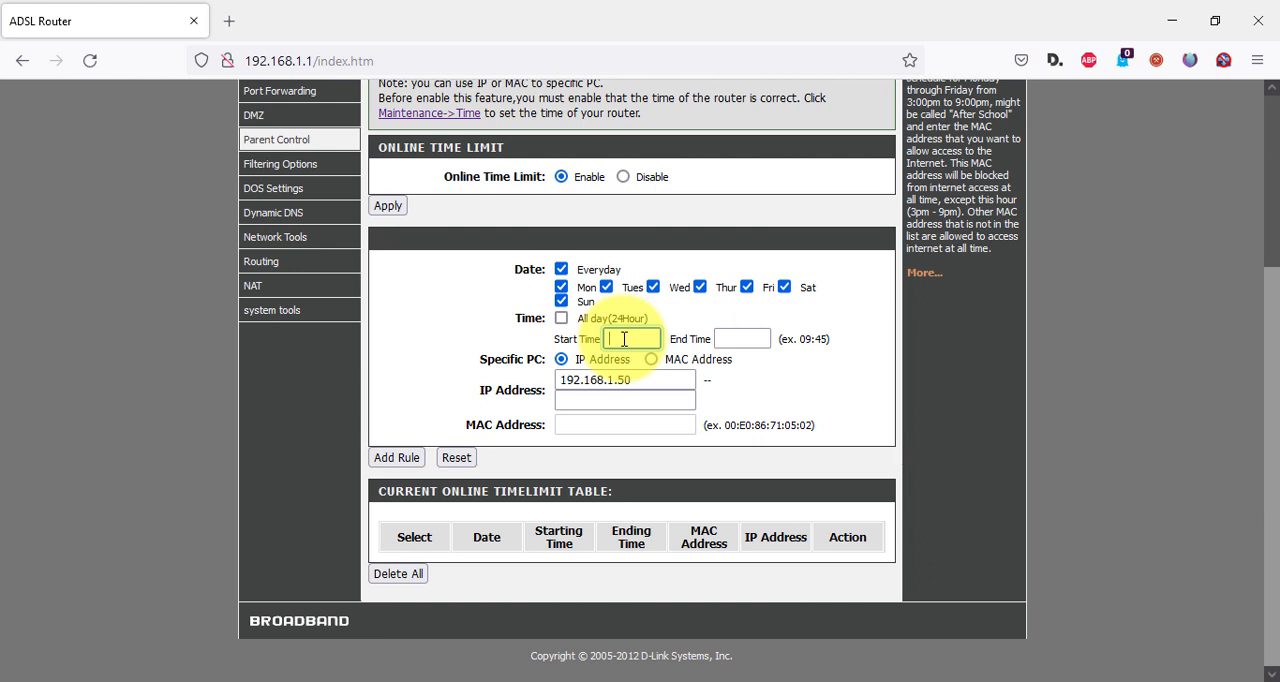
{"action": "type", "text": "19:00"}
{"action": "left_click", "coordinate": [744, 338]}
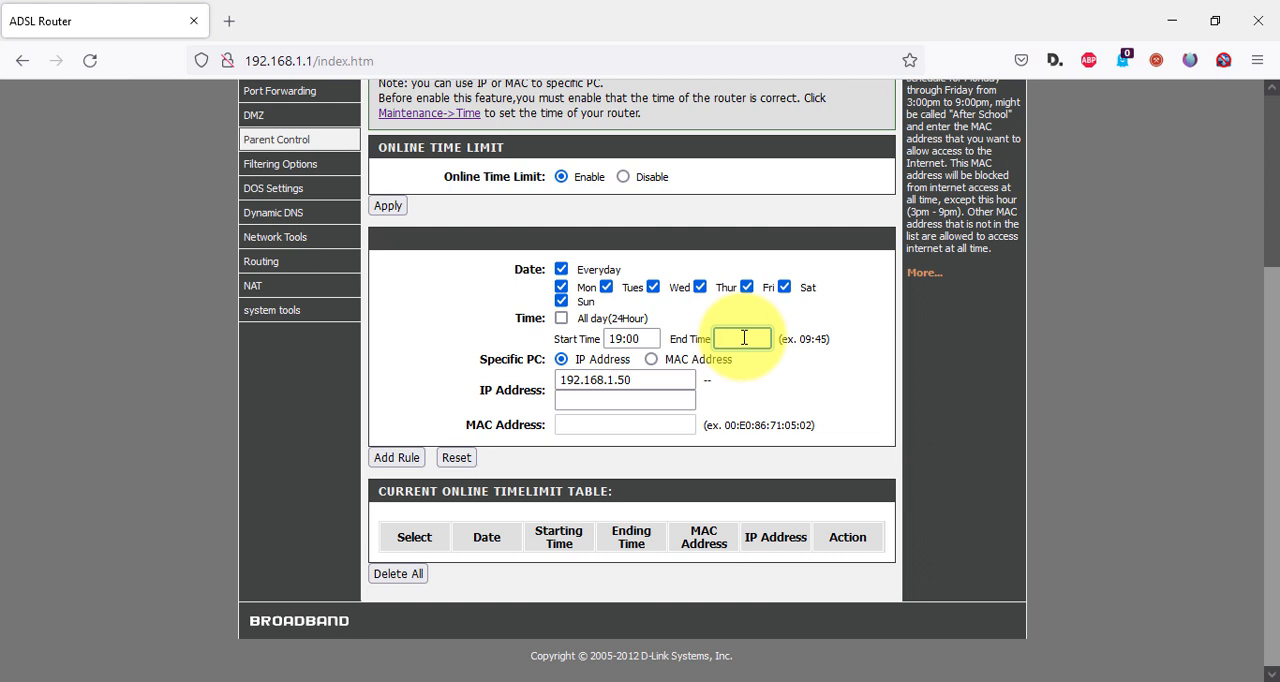
{"action": "type", "text": "21:00"}
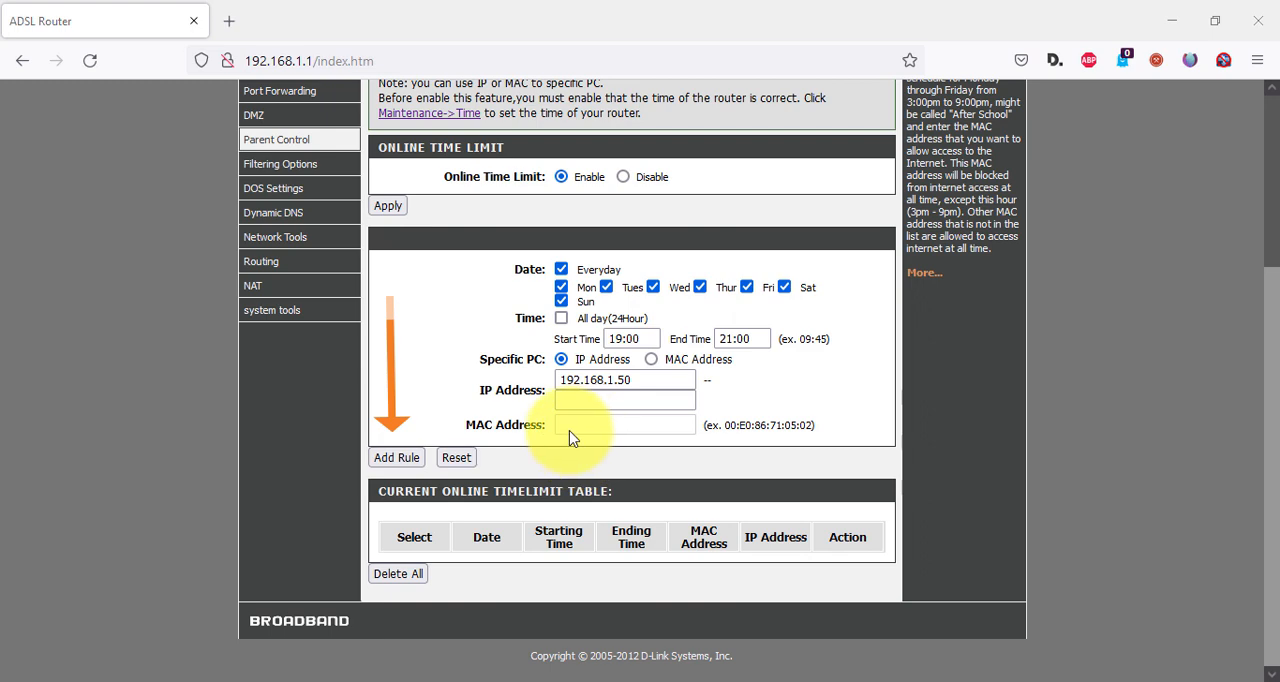
{"action": "left_click", "coordinate": [400, 460]}
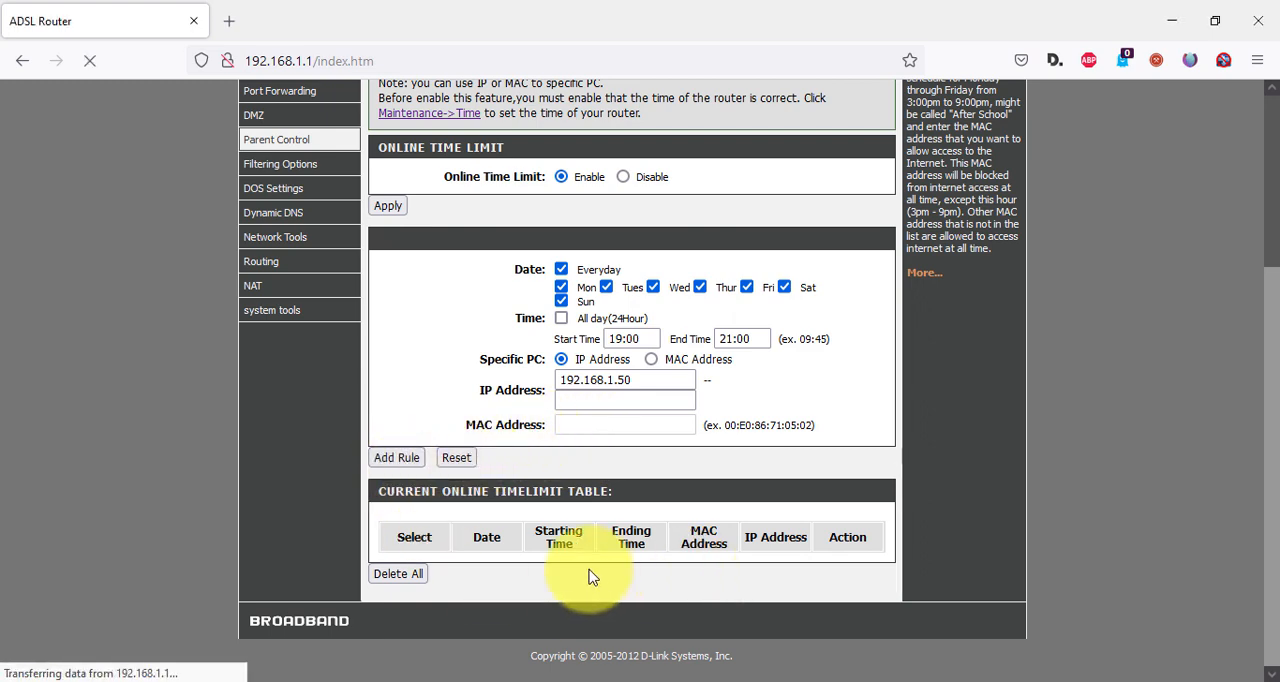
{"action": "scroll", "coordinate": [700, 575], "scroll_direction": "down", "scroll_amount": 3}
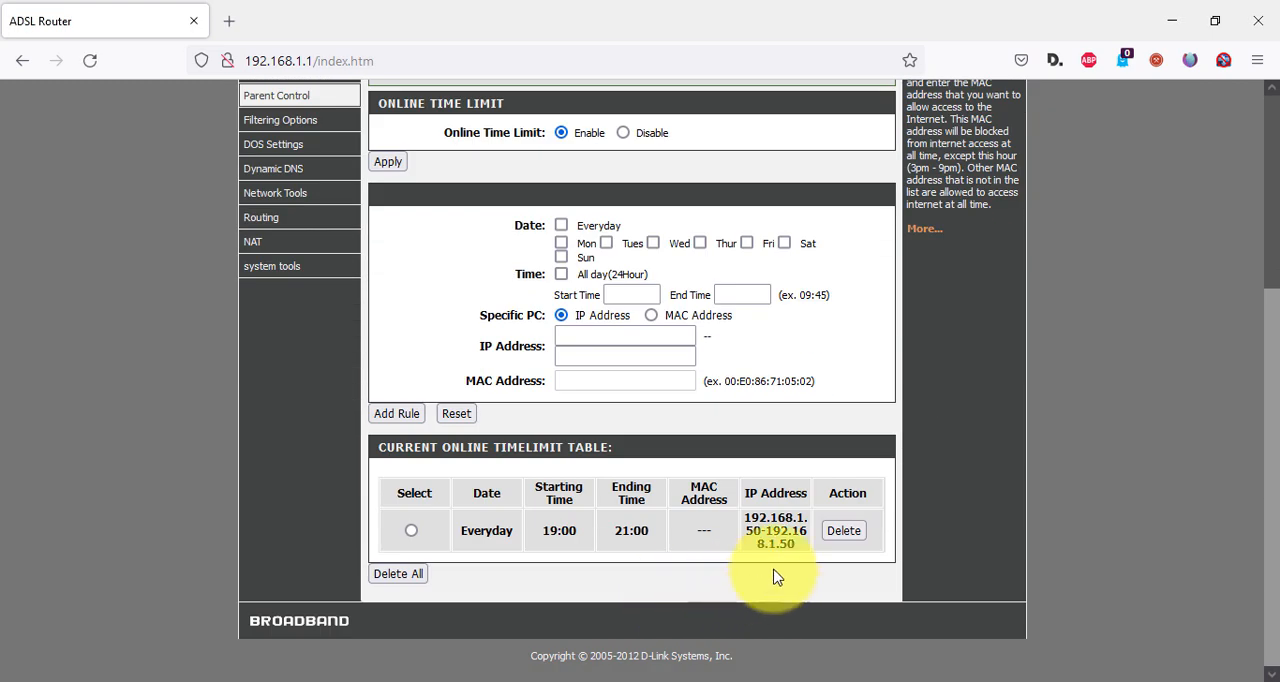
Select the 19:00 to 21:00 rule in the online time limit table and delete it.
{"action": "left_click", "coordinate": [411, 531]}
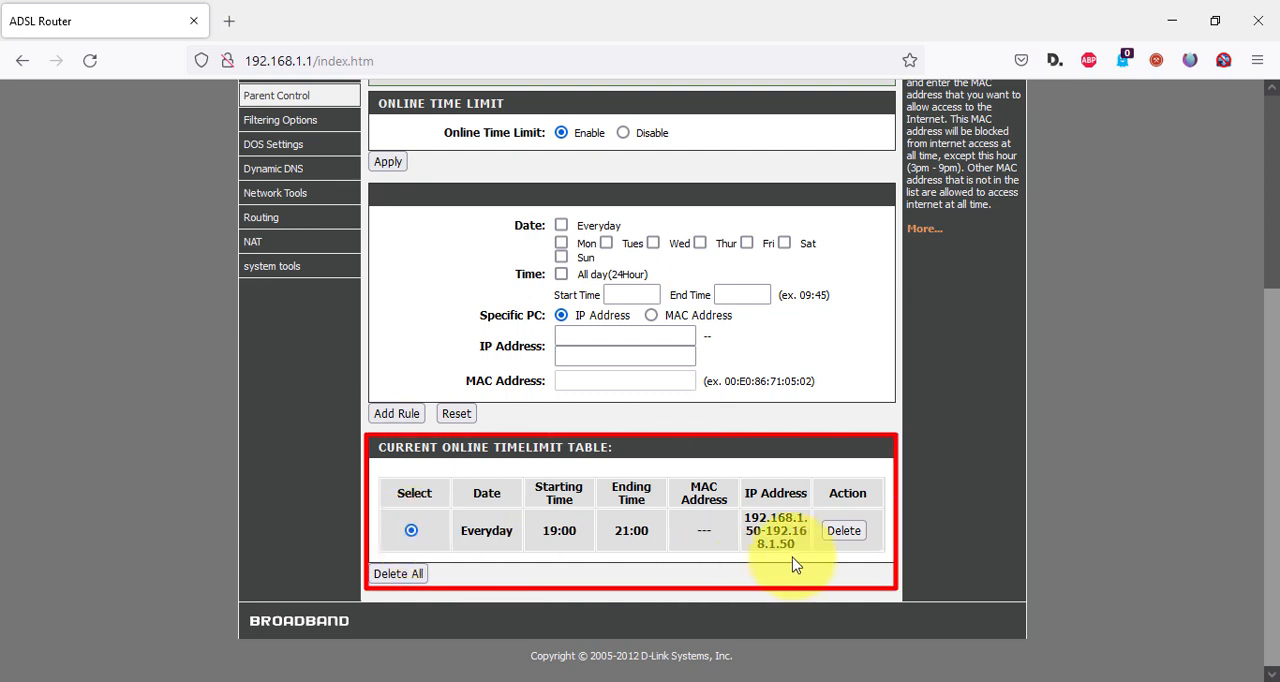
{"action": "scroll", "coordinate": [567, 548], "scroll_direction": "up", "scroll_amount": 3}
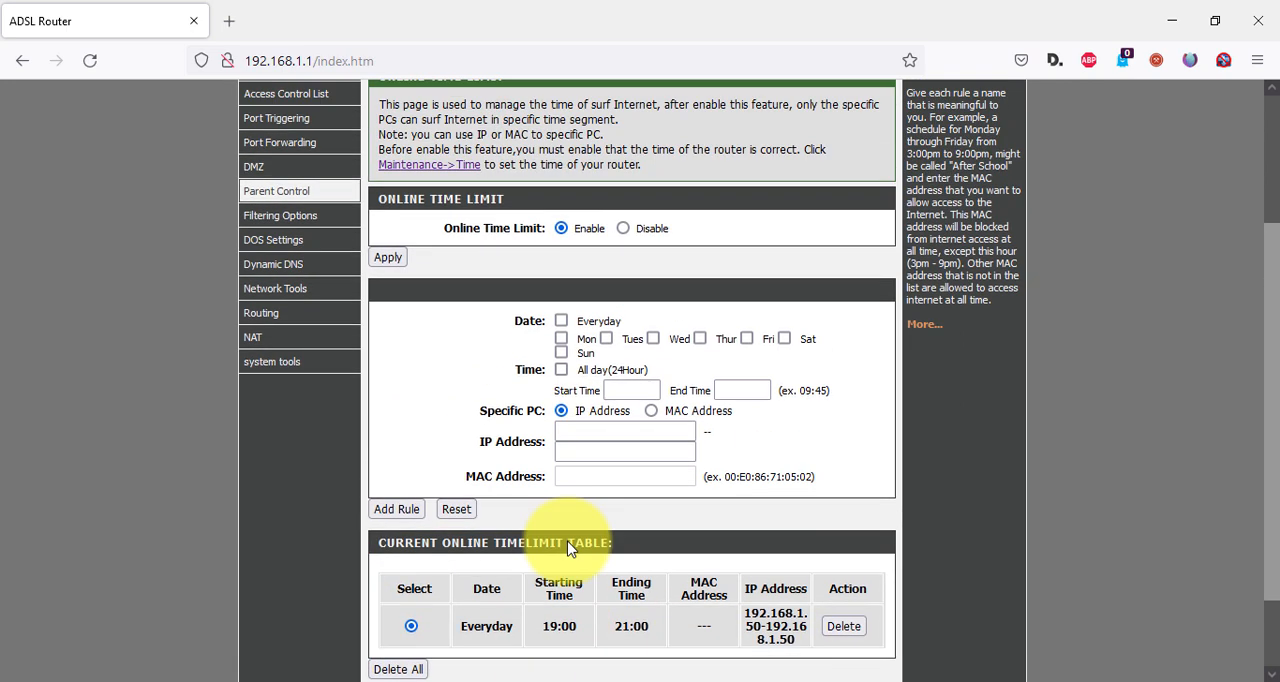
{"action": "scroll", "coordinate": [568, 541], "scroll_direction": "down", "scroll_amount": 3}
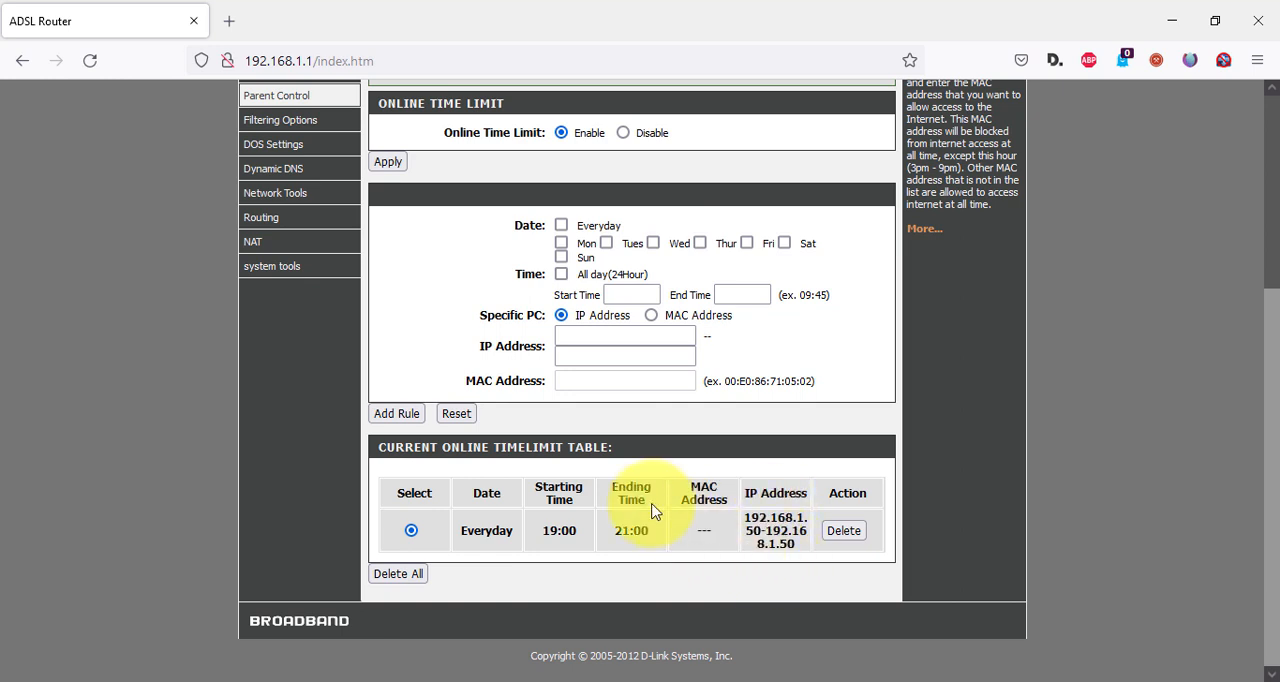
{"action": "left_click", "coordinate": [843, 530]}
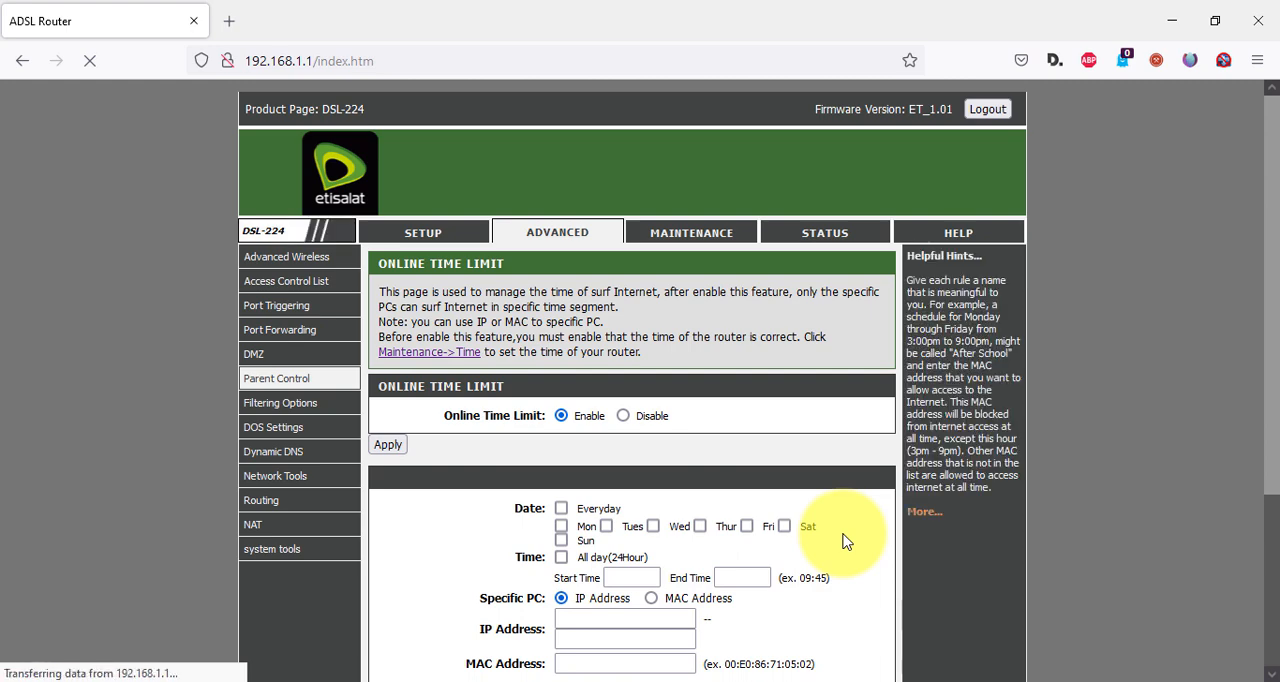
{"action": "scroll", "coordinate": [845, 540], "scroll_direction": "up", "scroll_amount": 2}
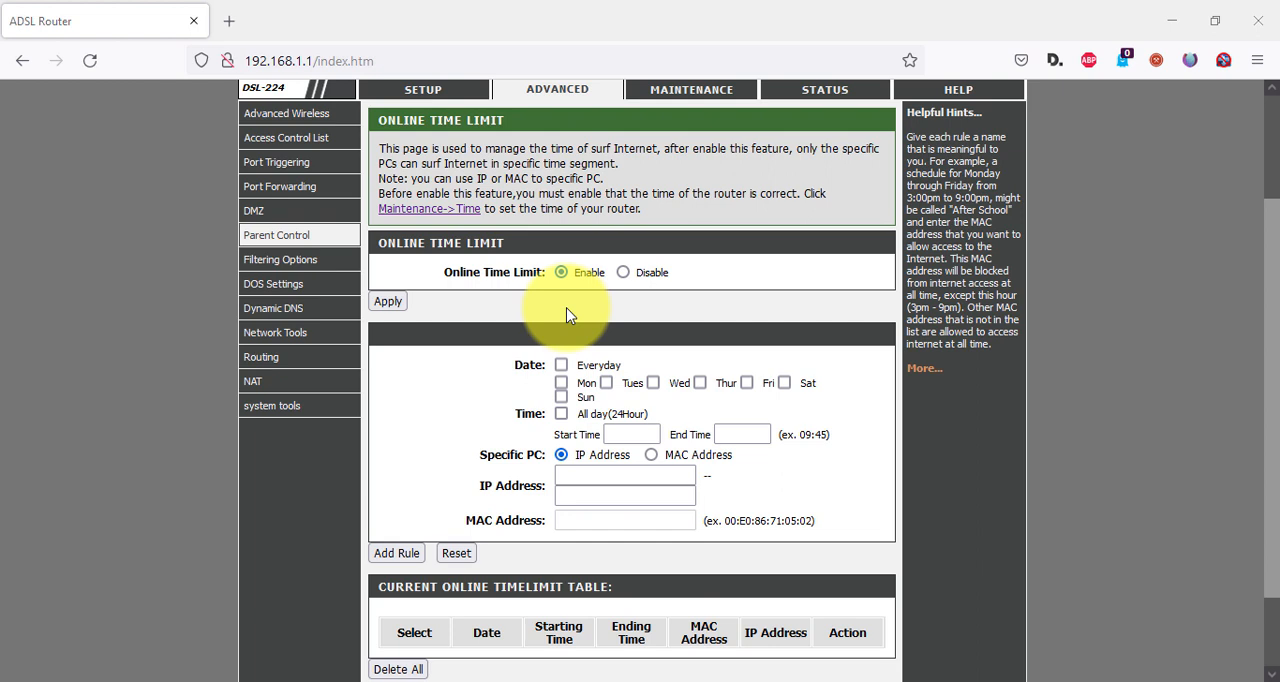
Open the parental control URL Block page, enable the URL Blocking Capability and apply the change.
{"action": "mouse_move", "coordinate": [303, 245]}
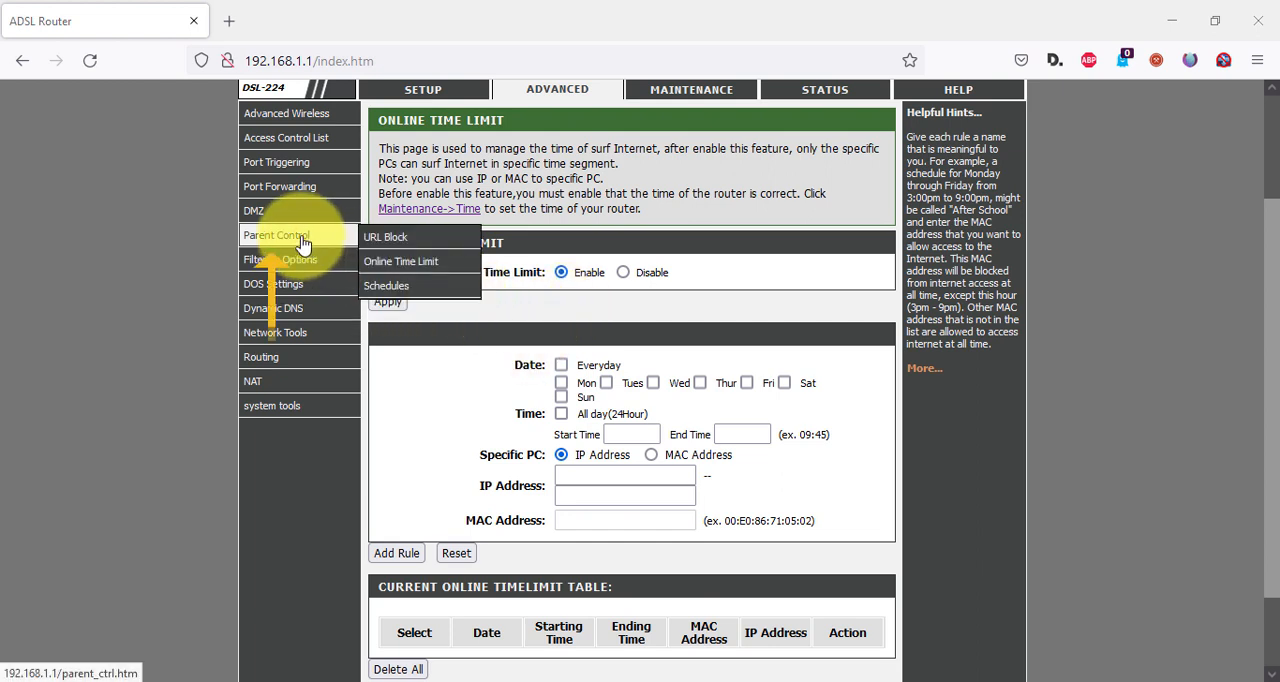
{"action": "left_click", "coordinate": [403, 242]}
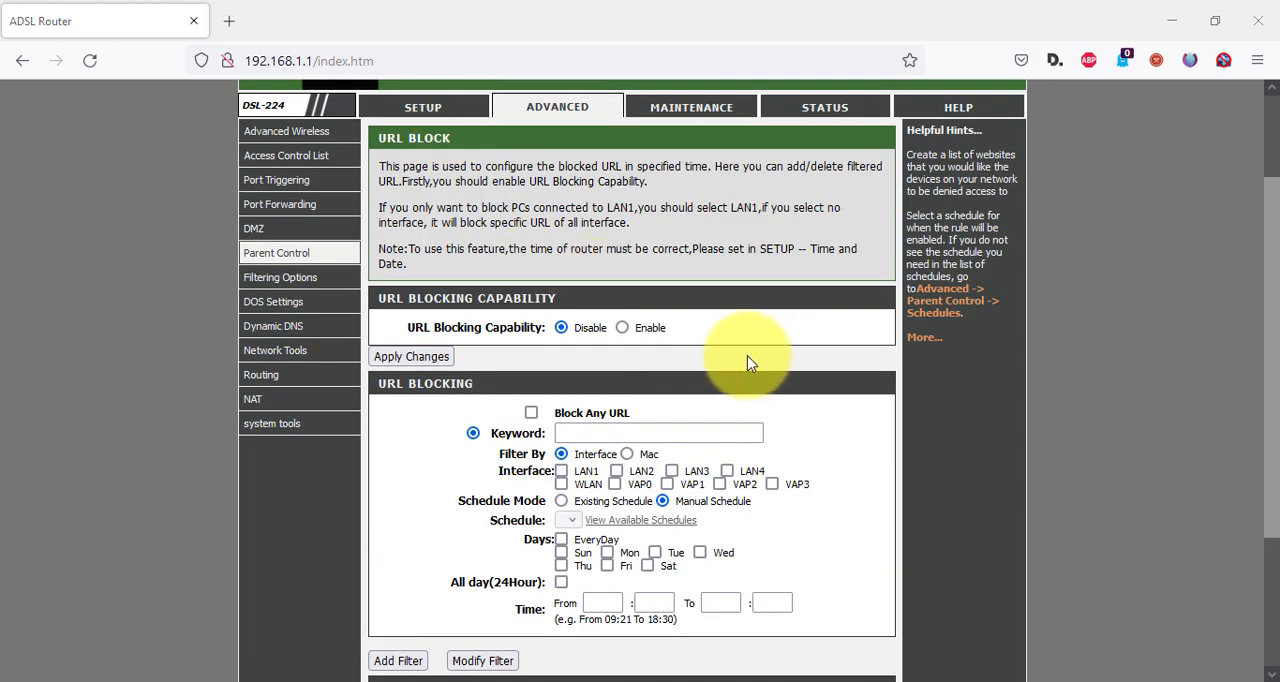
{"action": "left_click", "coordinate": [648, 328]}
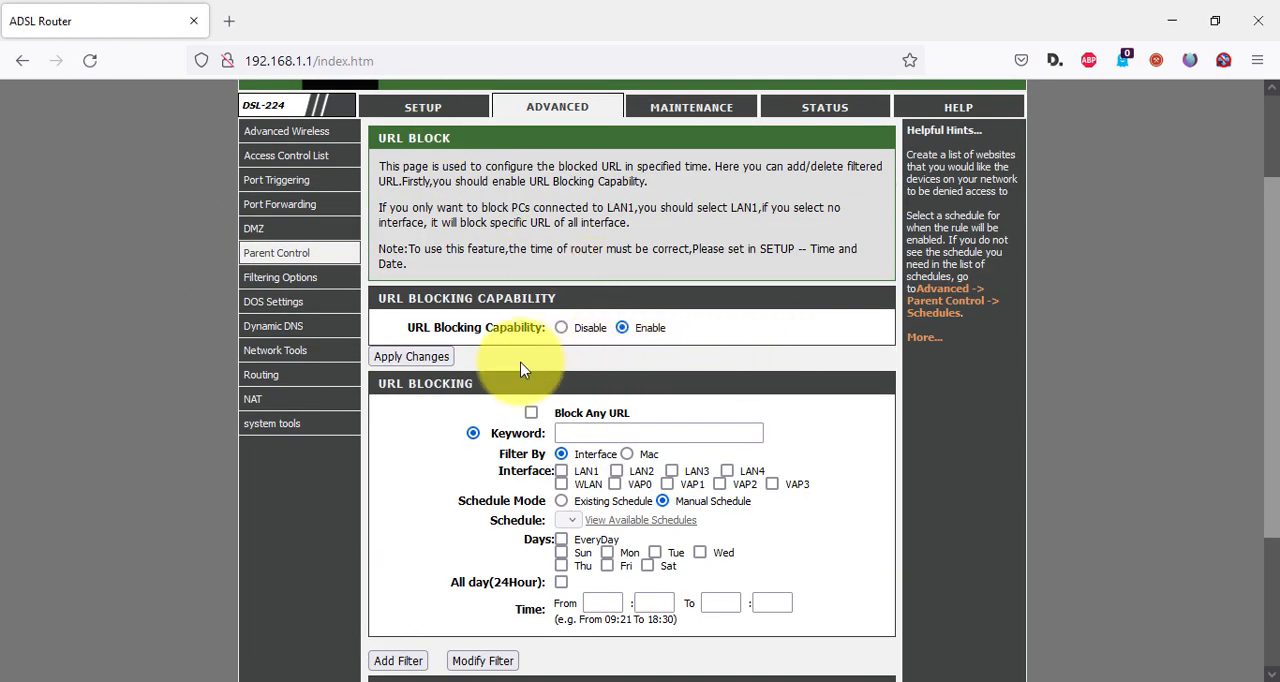
{"action": "left_click", "coordinate": [432, 364]}
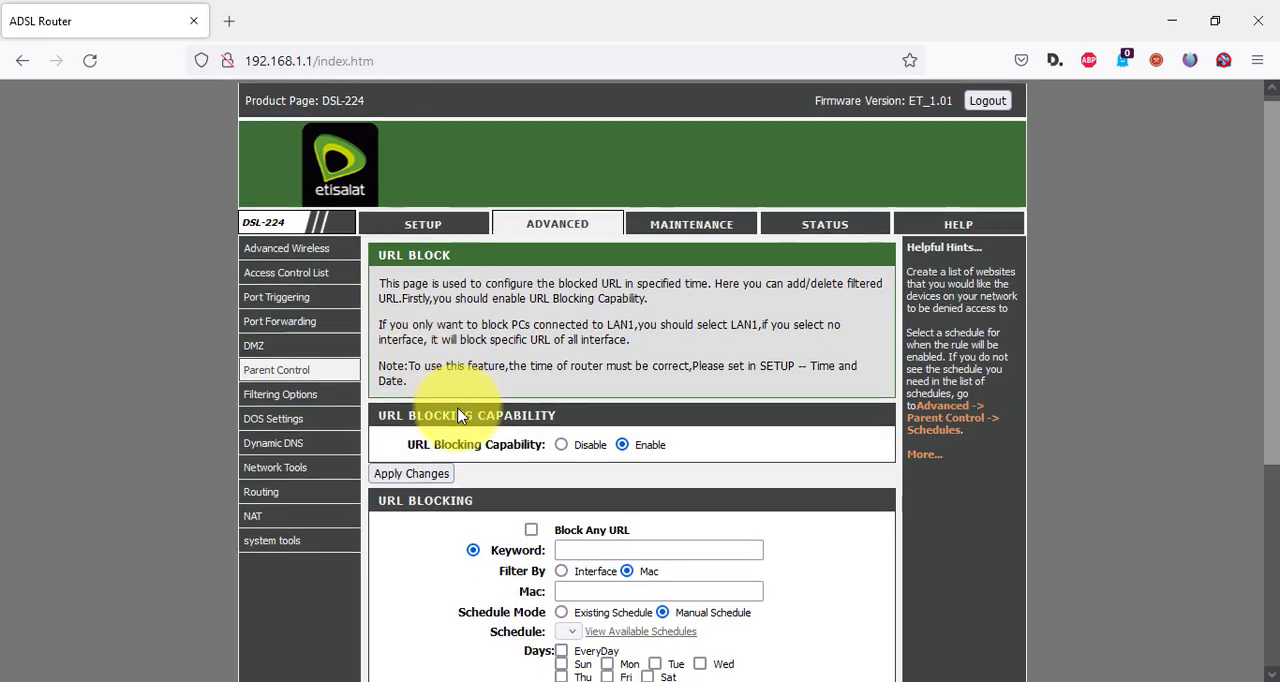
Fill in a URL filter for the keyword uyyy.com, every day and all day, and try to add it filtered by Mac without an address.
{"action": "scroll", "coordinate": [547, 428], "scroll_direction": "down", "scroll_amount": 4}
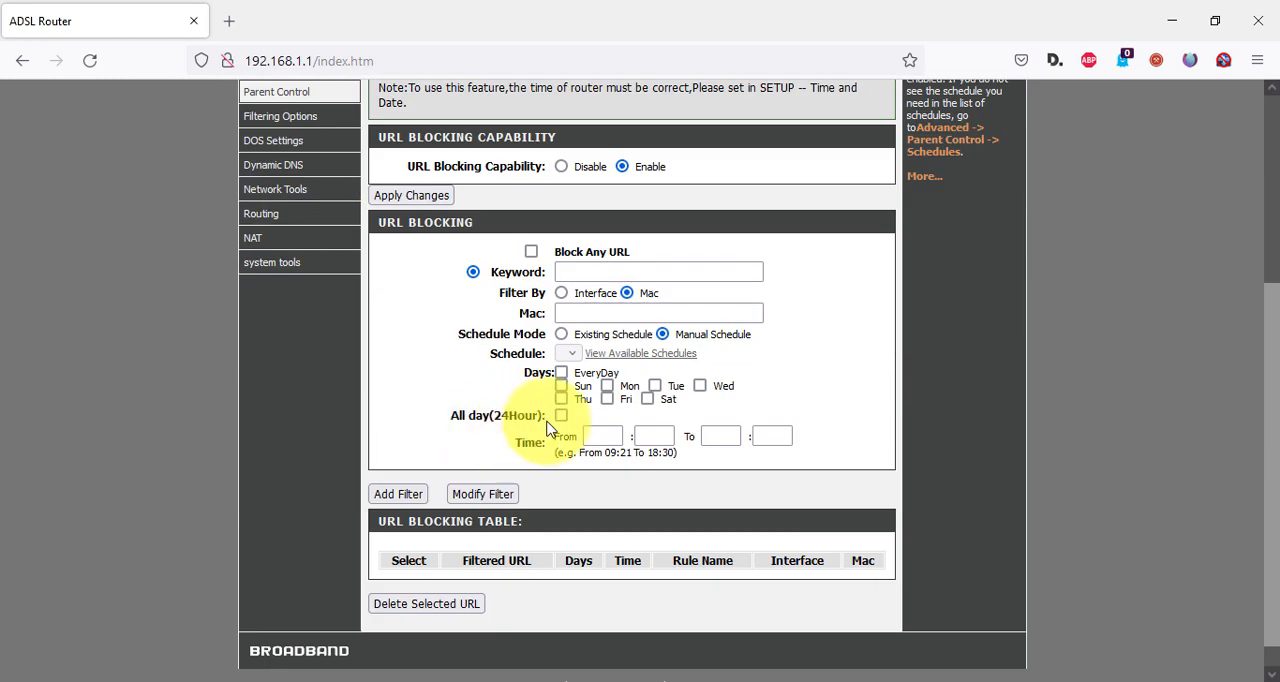
{"action": "left_click", "coordinate": [569, 276]}
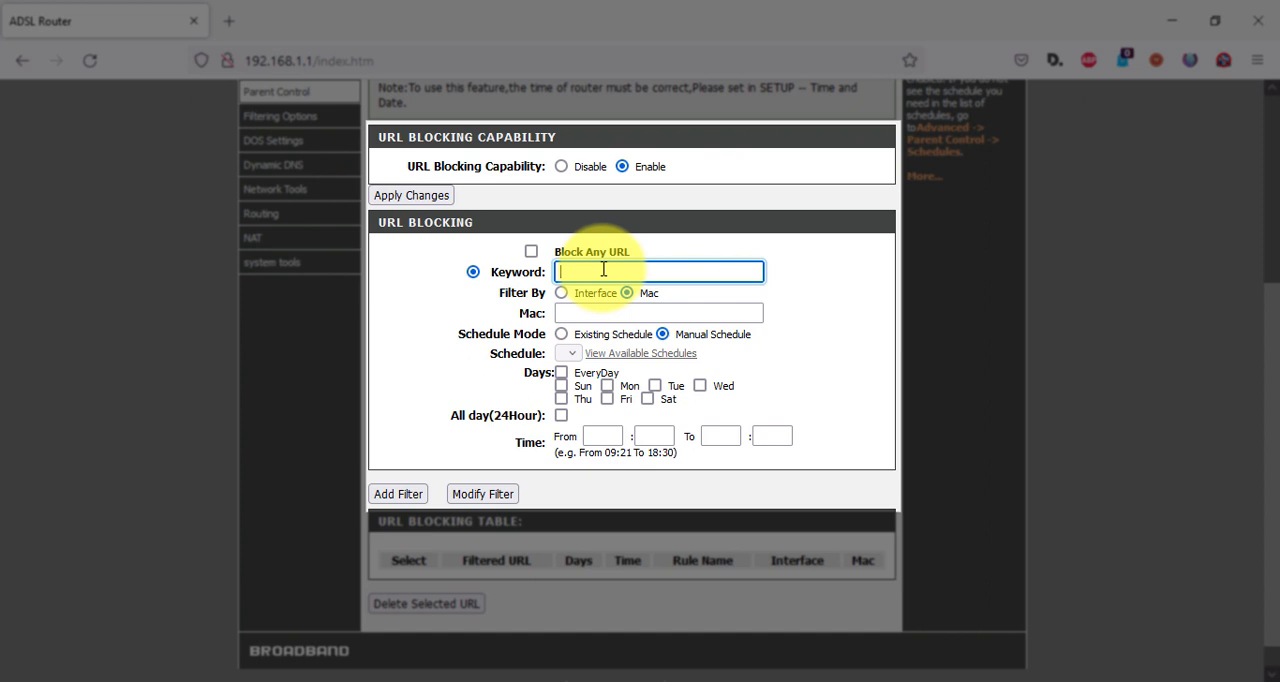
{"action": "type", "text": "uyyy.com"}
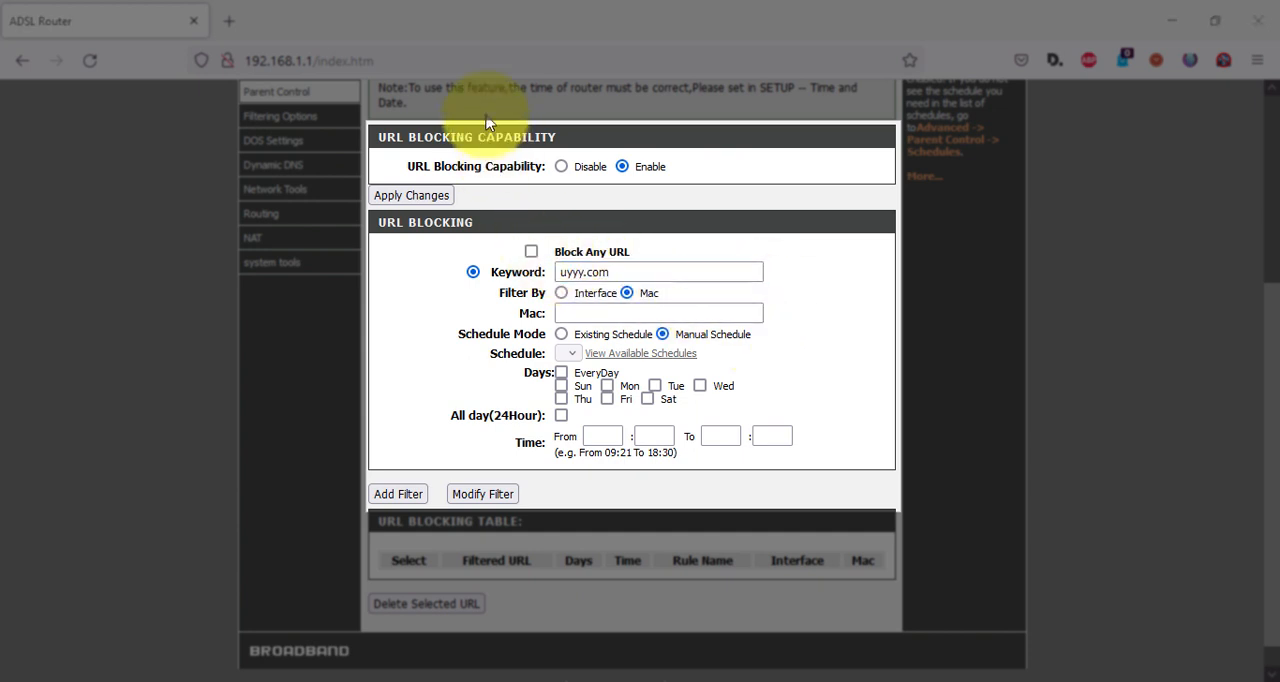
{"action": "left_click", "coordinate": [633, 305]}
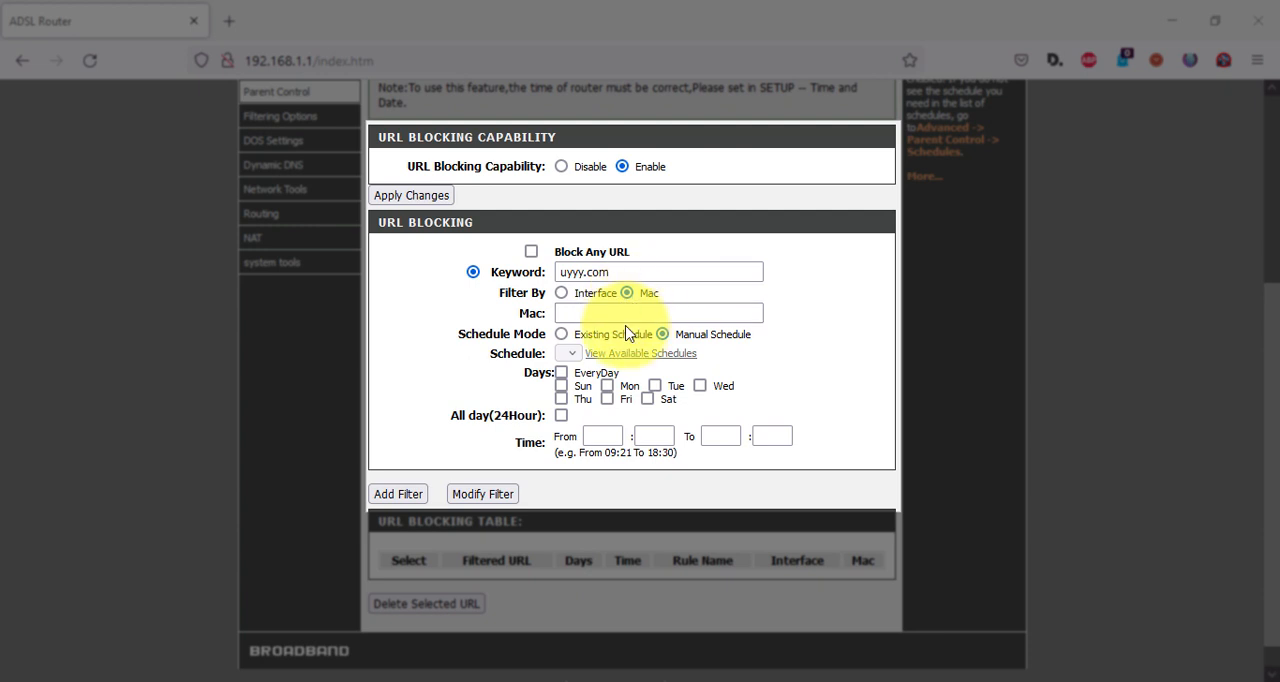
{"action": "left_click", "coordinate": [614, 313]}
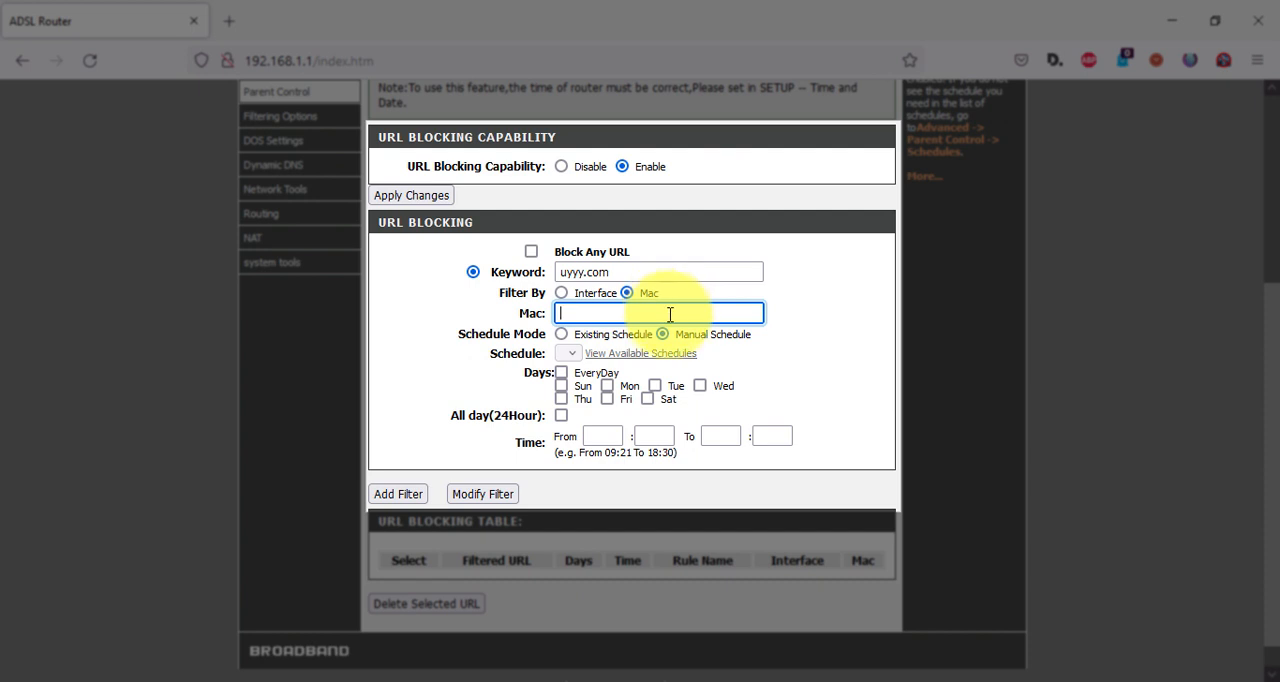
{"action": "left_click", "coordinate": [561, 374]}
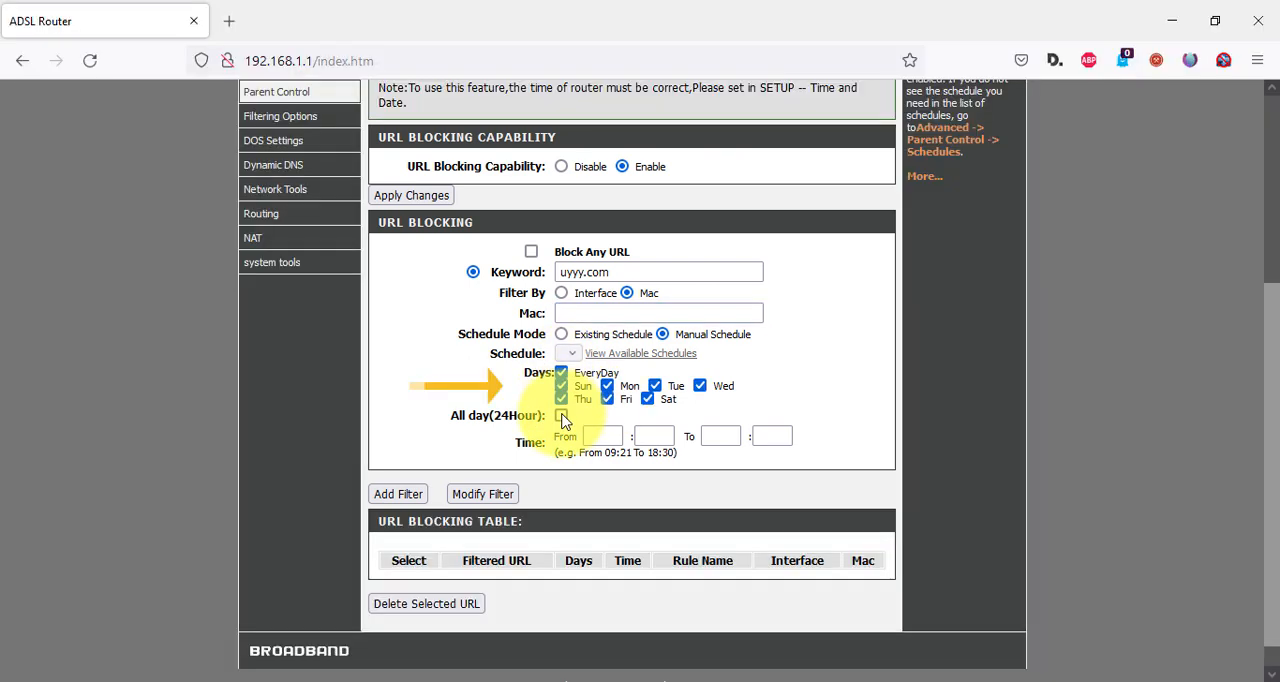
{"action": "left_click", "coordinate": [562, 417]}
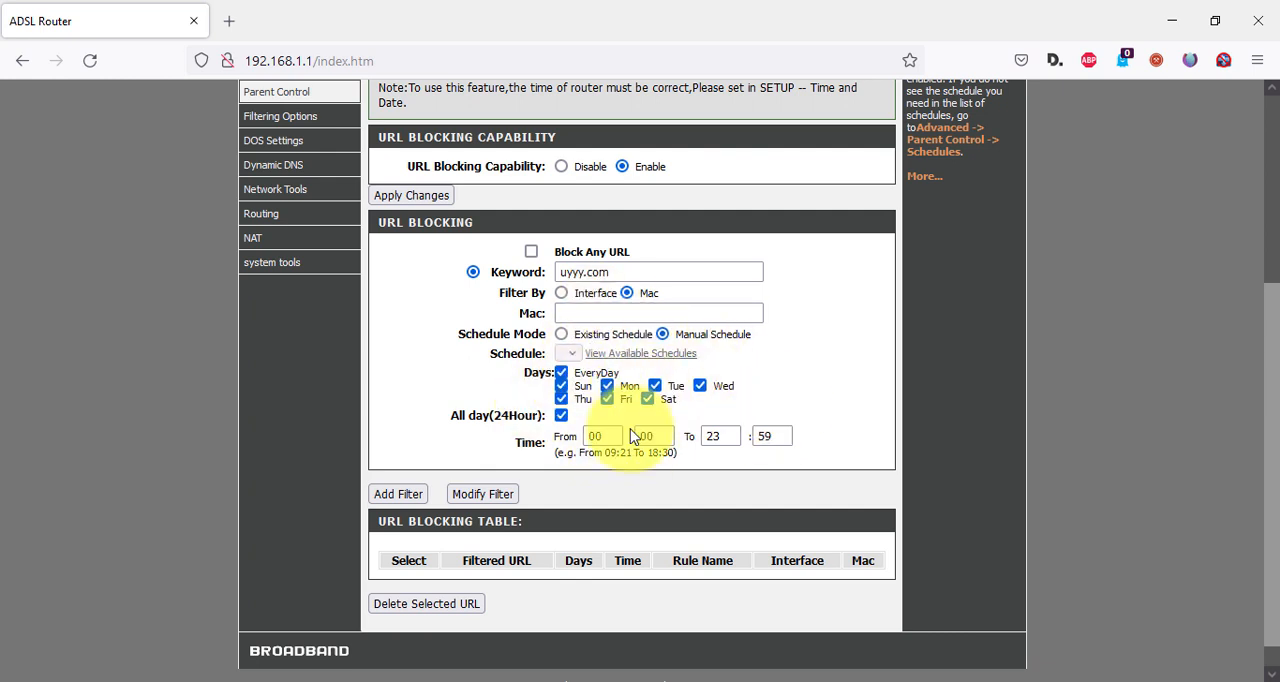
{"action": "left_click", "coordinate": [412, 494]}
{"action": "left_click", "coordinate": [792, 410]}
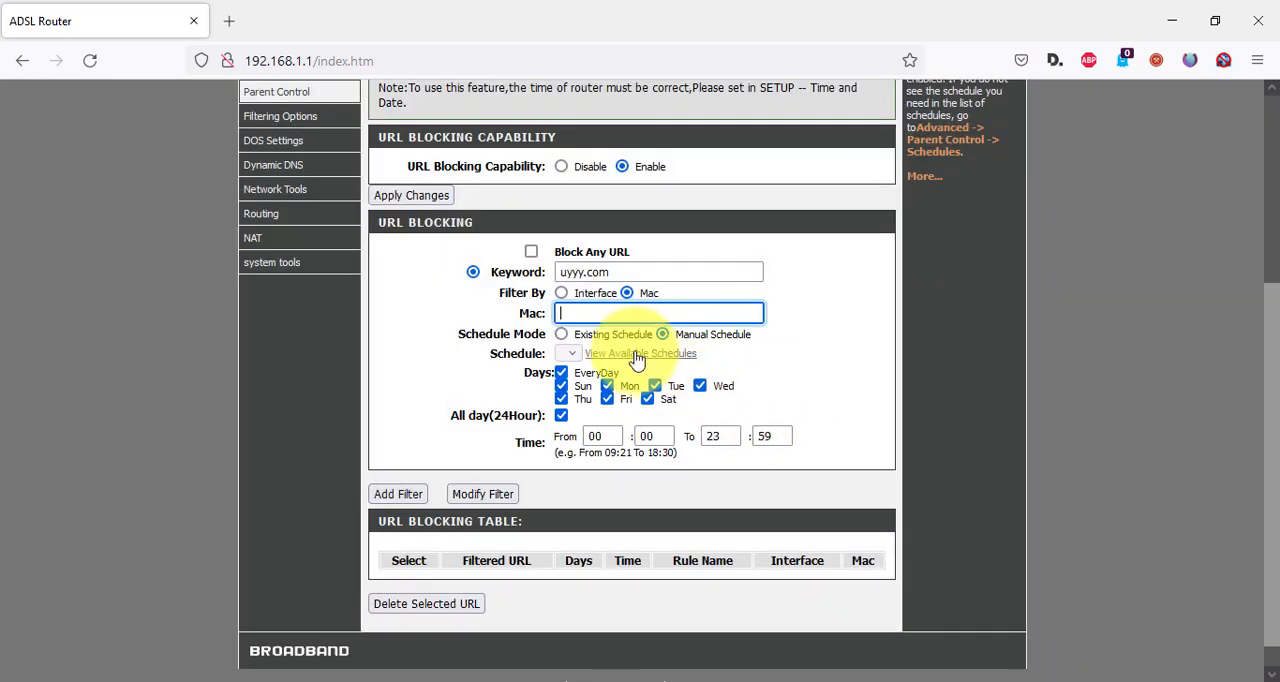
Set the uyyy.com filter to filter by Interface and add it to the URL blocking table.
{"action": "left_click", "coordinate": [606, 314]}
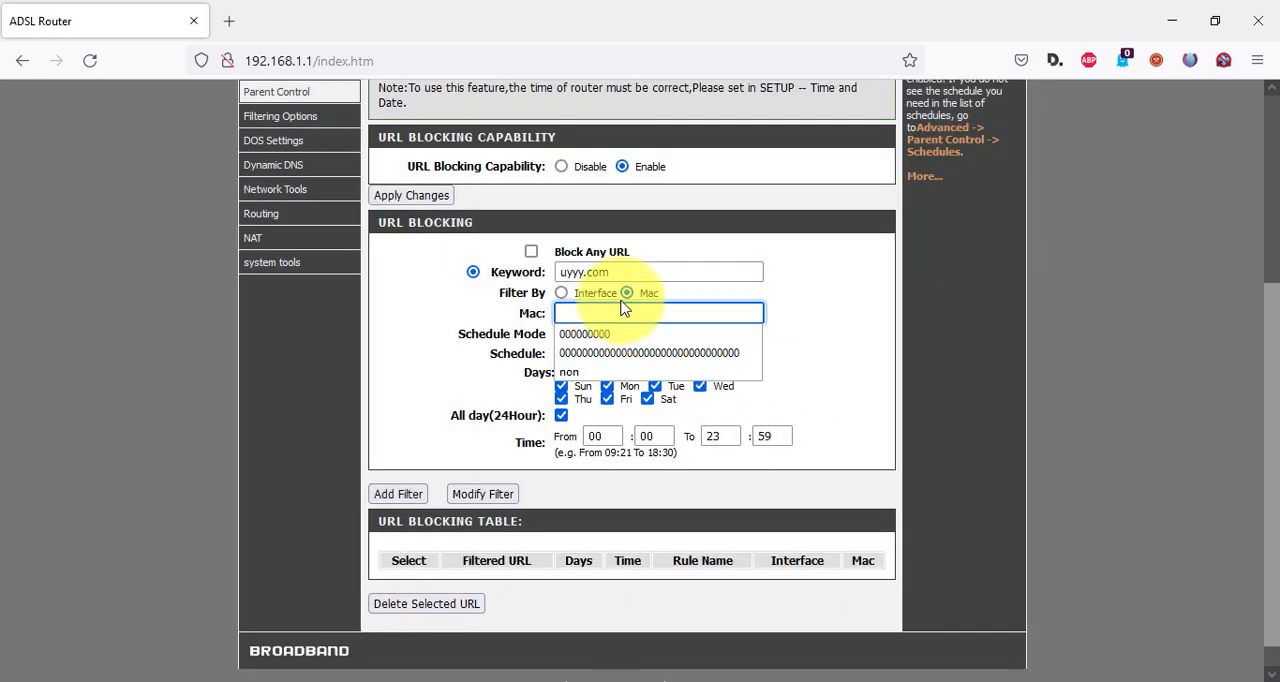
{"action": "left_click", "coordinate": [788, 315]}
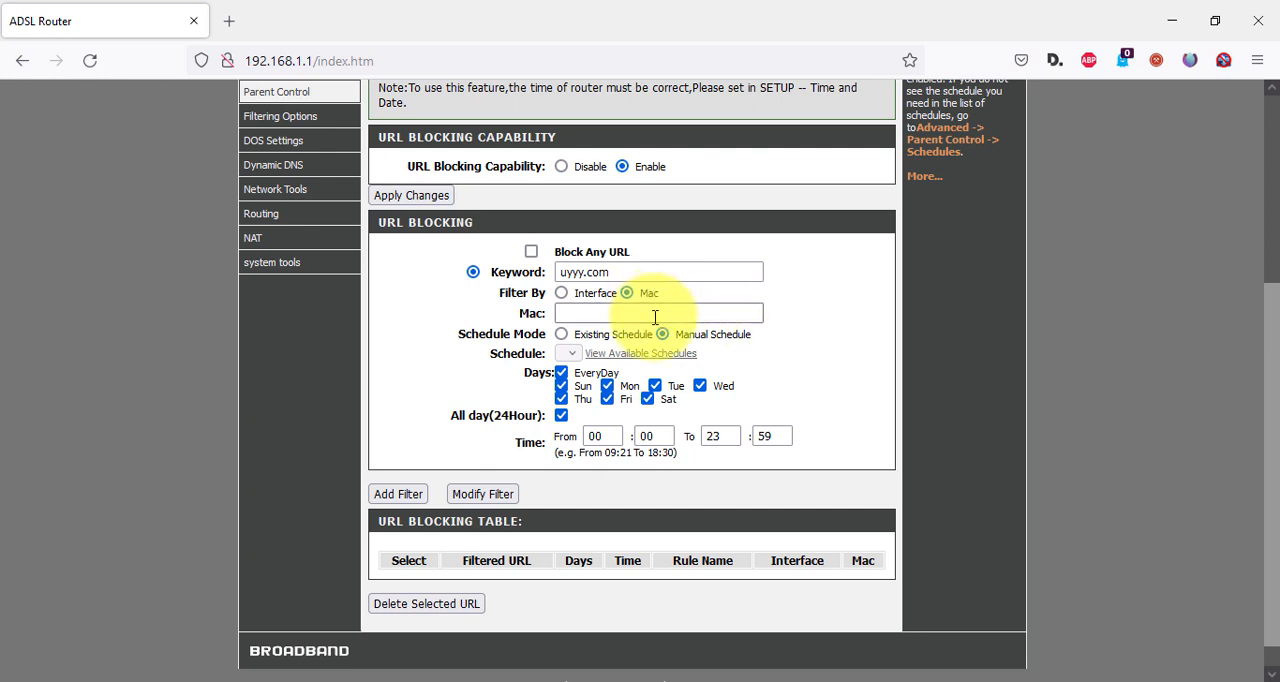
{"action": "left_click", "coordinate": [562, 294]}
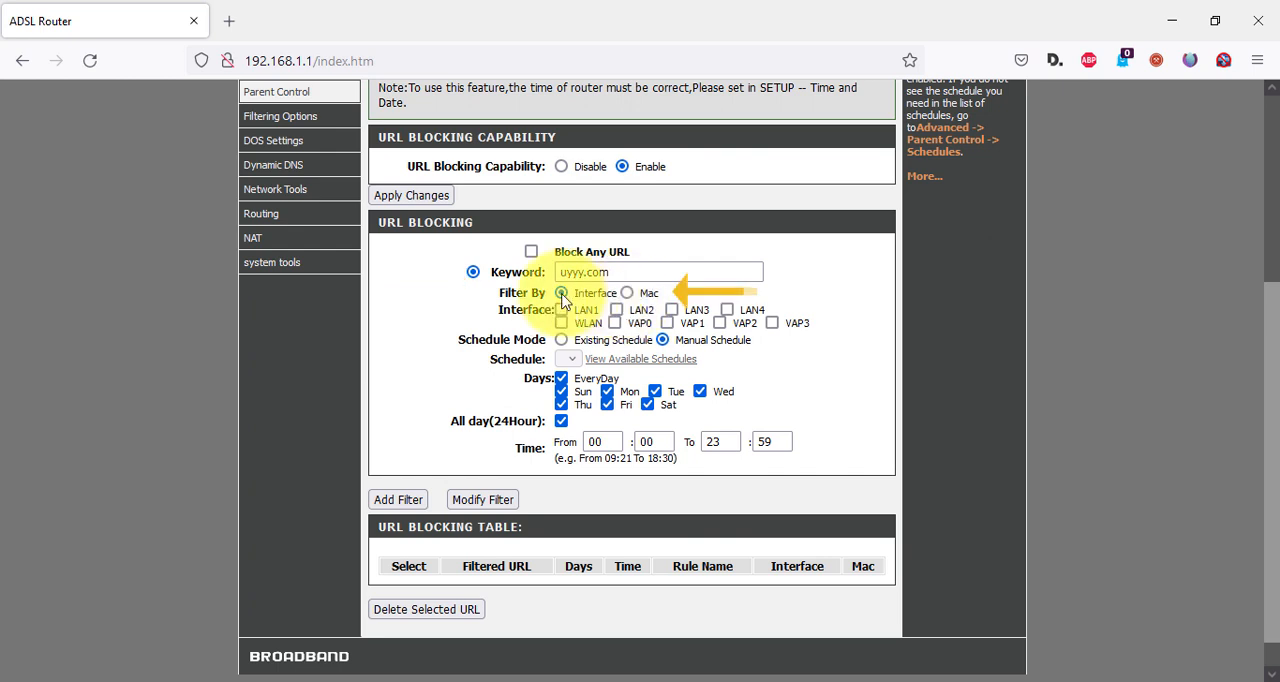
{"action": "left_click", "coordinate": [395, 503]}
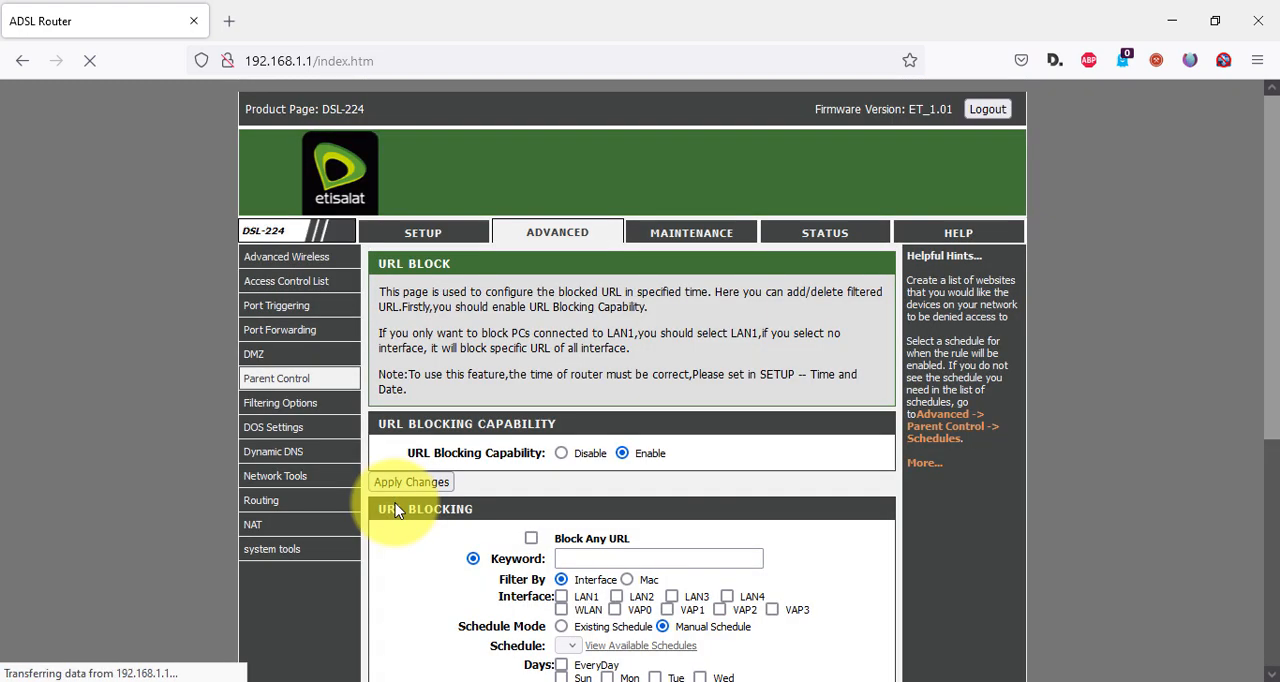
{"action": "scroll", "coordinate": [690, 525], "scroll_direction": "down", "scroll_amount": 4}
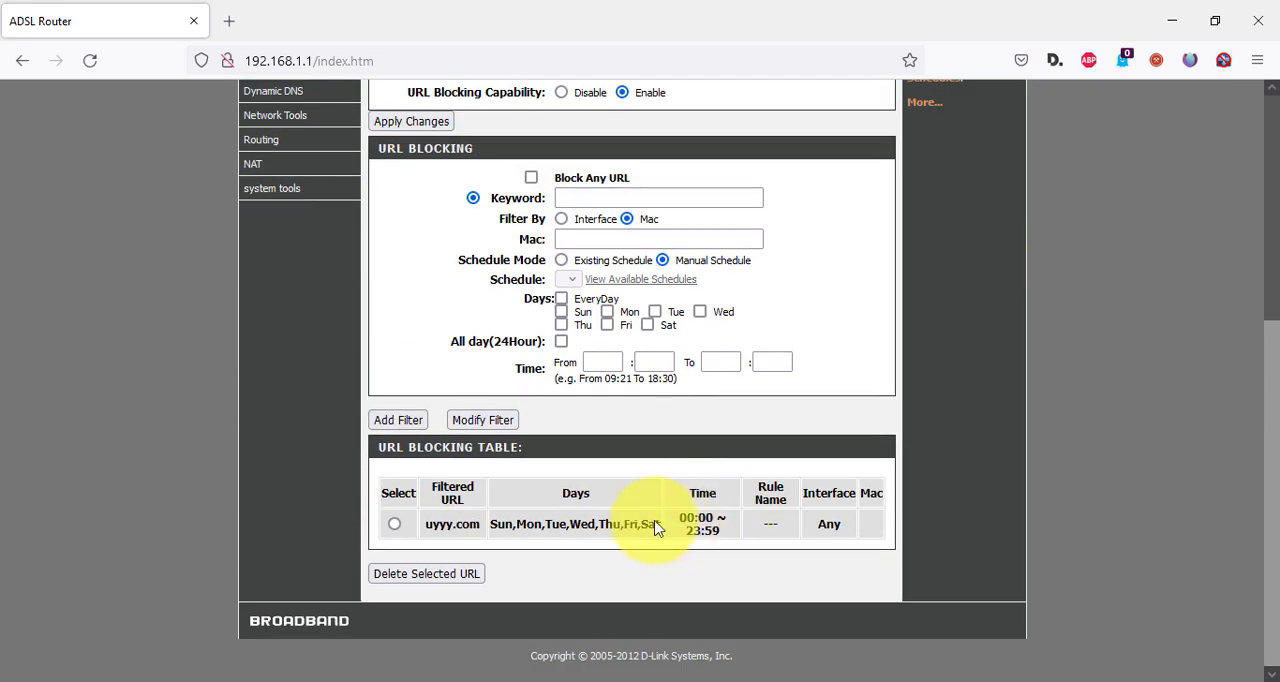
Load the uyyy.com filter from the URL blocking table, set it to filter by Interface and submit the modification.
{"action": "left_click", "coordinate": [395, 525]}
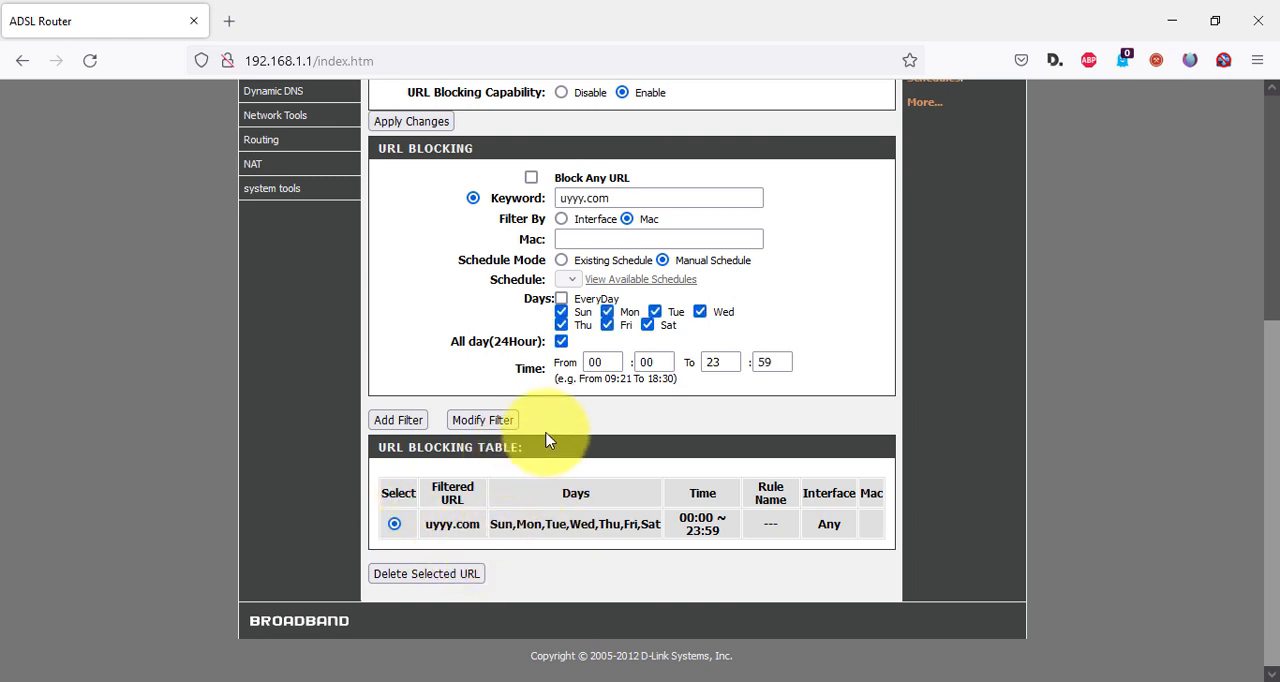
{"action": "scroll", "coordinate": [754, 331], "scroll_direction": "up", "scroll_amount": 2}
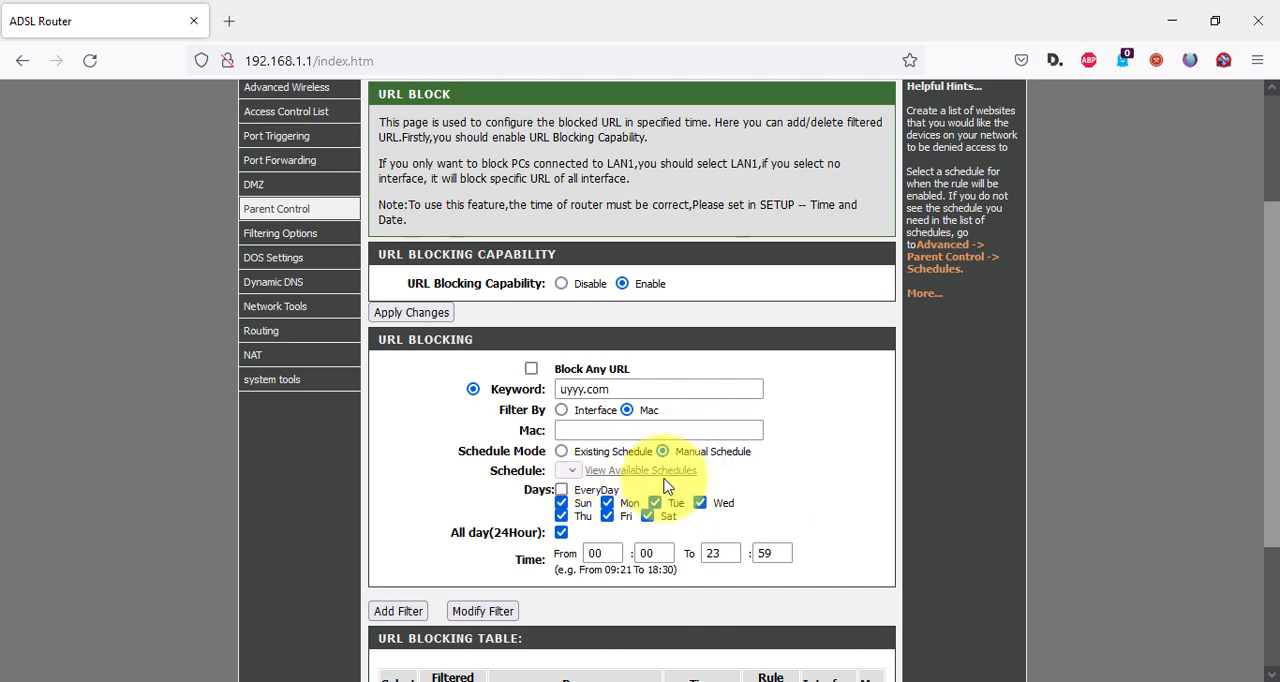
{"action": "scroll", "coordinate": [667, 485], "scroll_direction": "down", "scroll_amount": 1}
{"action": "left_click", "coordinate": [484, 515]}
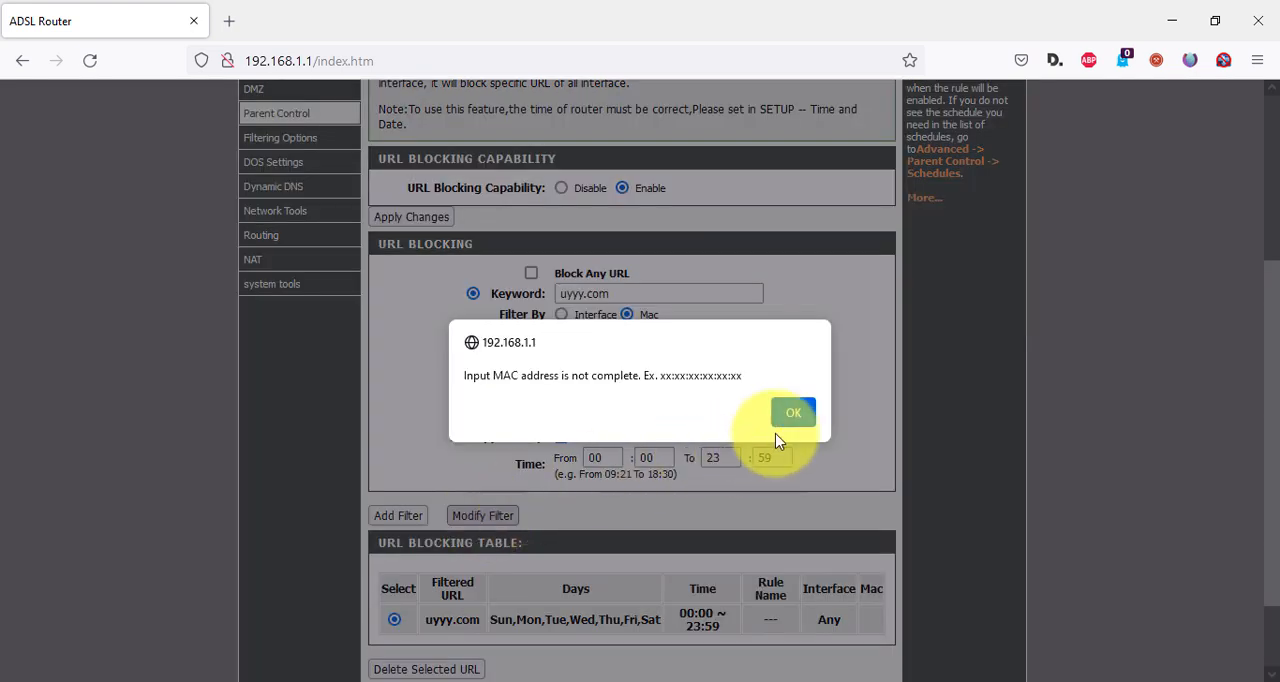
{"action": "left_click", "coordinate": [795, 412]}
{"action": "left_click", "coordinate": [562, 315]}
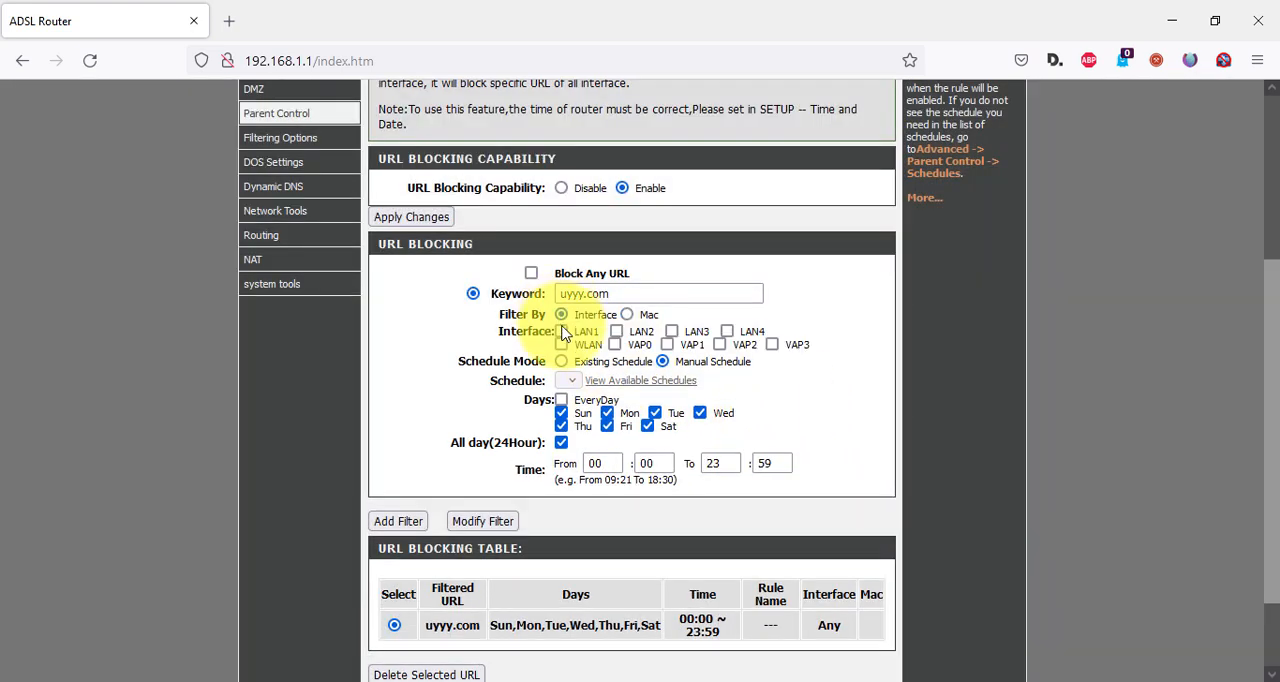
{"action": "left_click", "coordinate": [477, 524]}
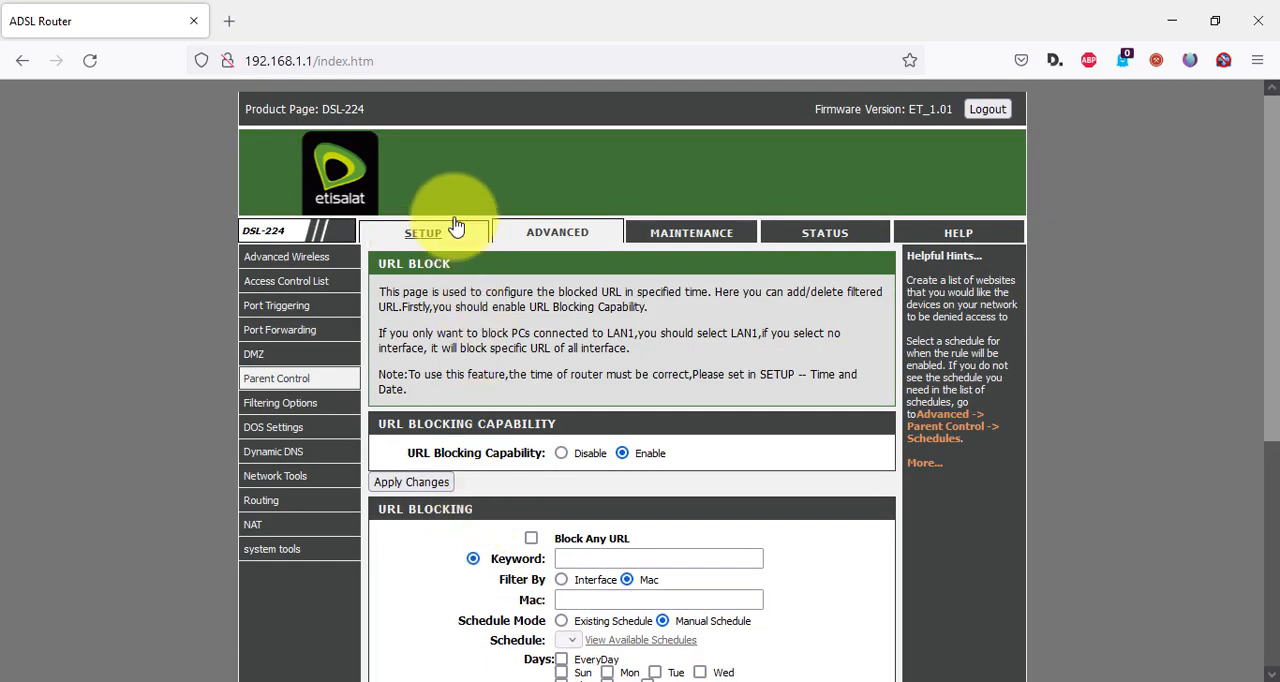
Delete the uyyy.com filter from the URL blocking table.
{"action": "scroll", "coordinate": [510, 170], "scroll_direction": "down", "scroll_amount": 5}
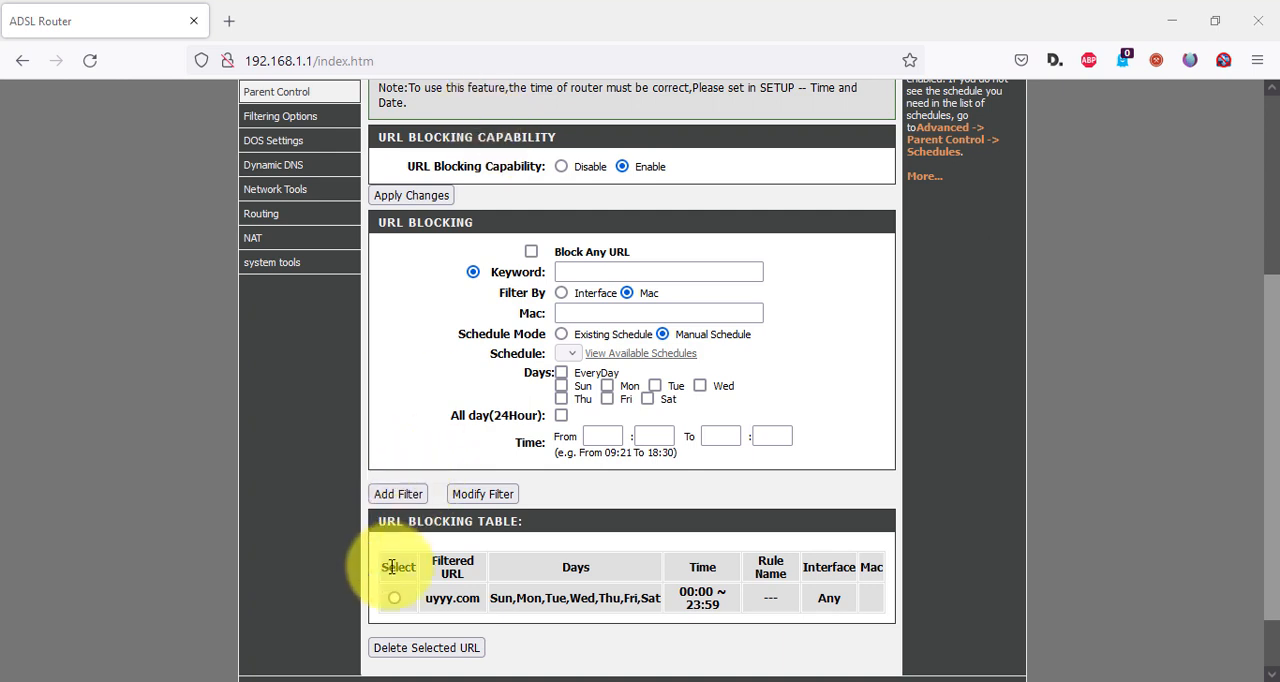
{"action": "left_click", "coordinate": [394, 598]}
{"action": "scroll", "coordinate": [430, 605], "scroll_direction": "down", "scroll_amount": 2}
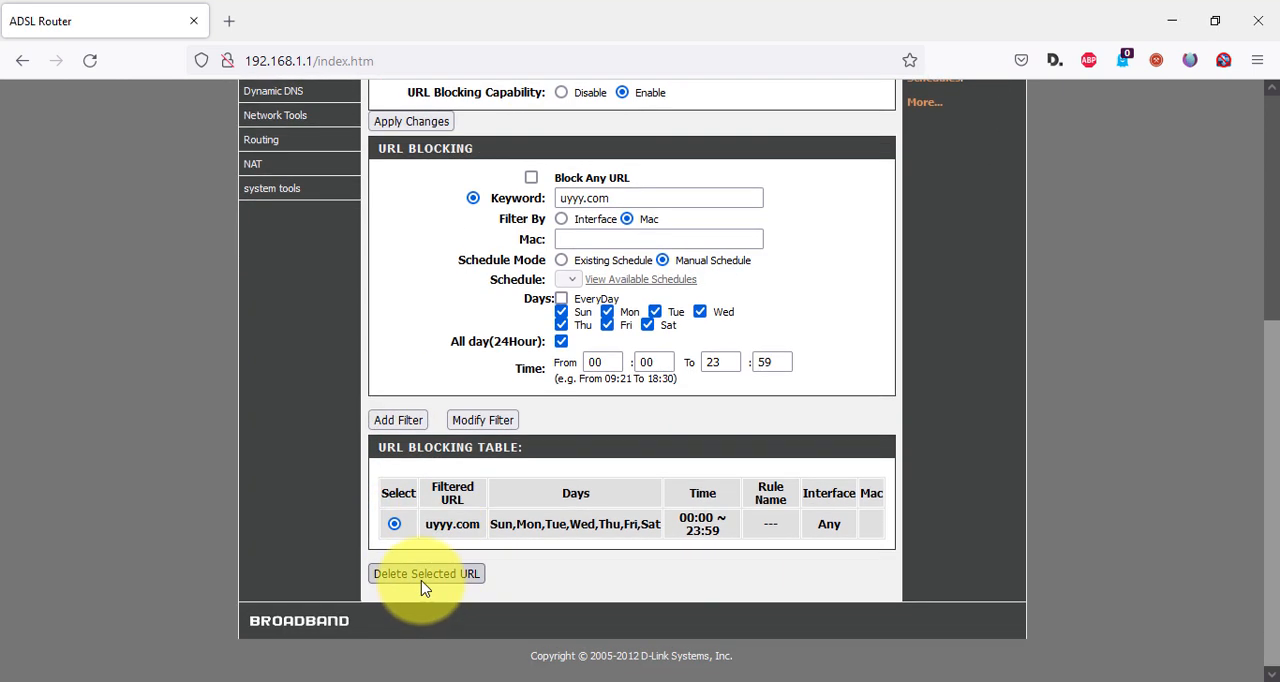
{"action": "left_click", "coordinate": [421, 581]}
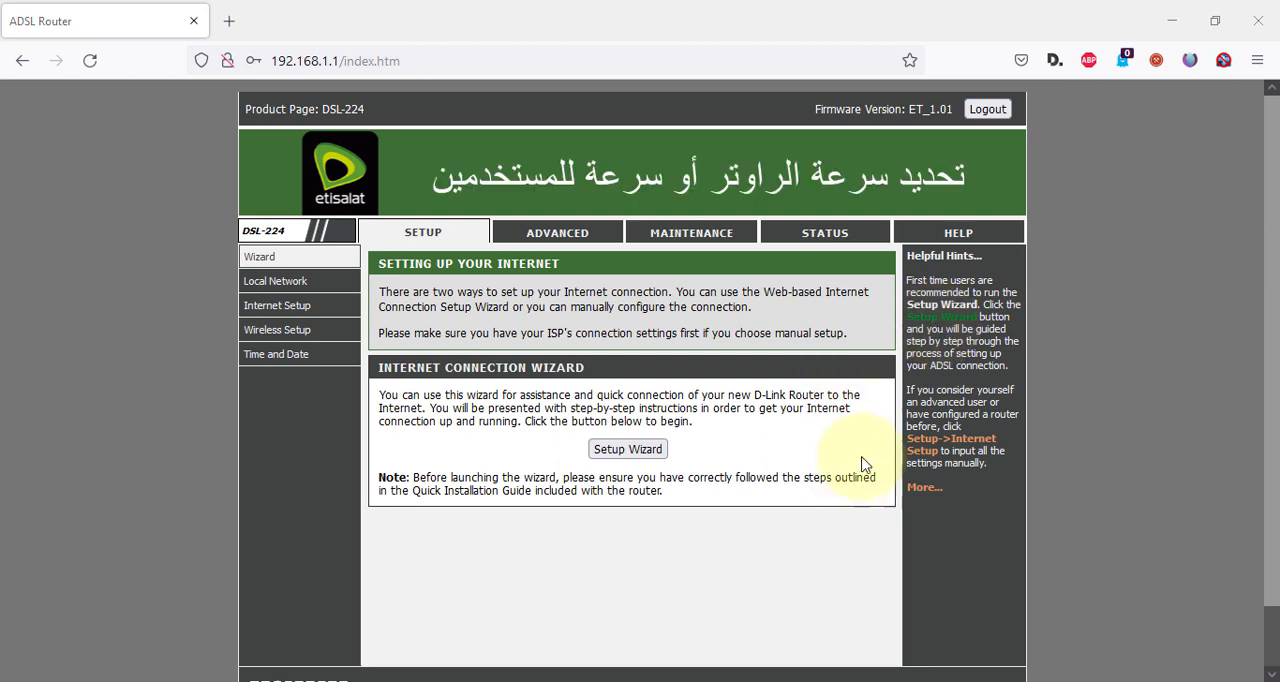
Find Speedtest by Ookla through a "test speed" web search in a new tab and run a speed test.
{"action": "left_click", "coordinate": [228, 25]}
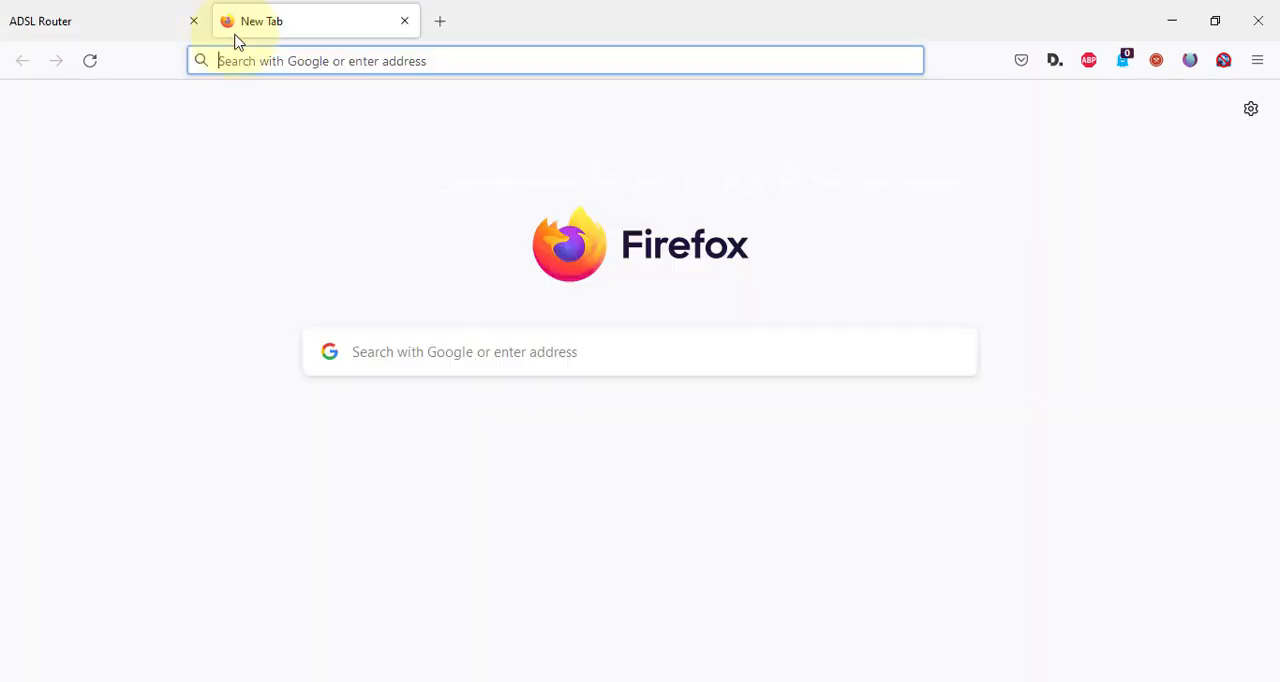
{"action": "left_click", "coordinate": [474, 67]}
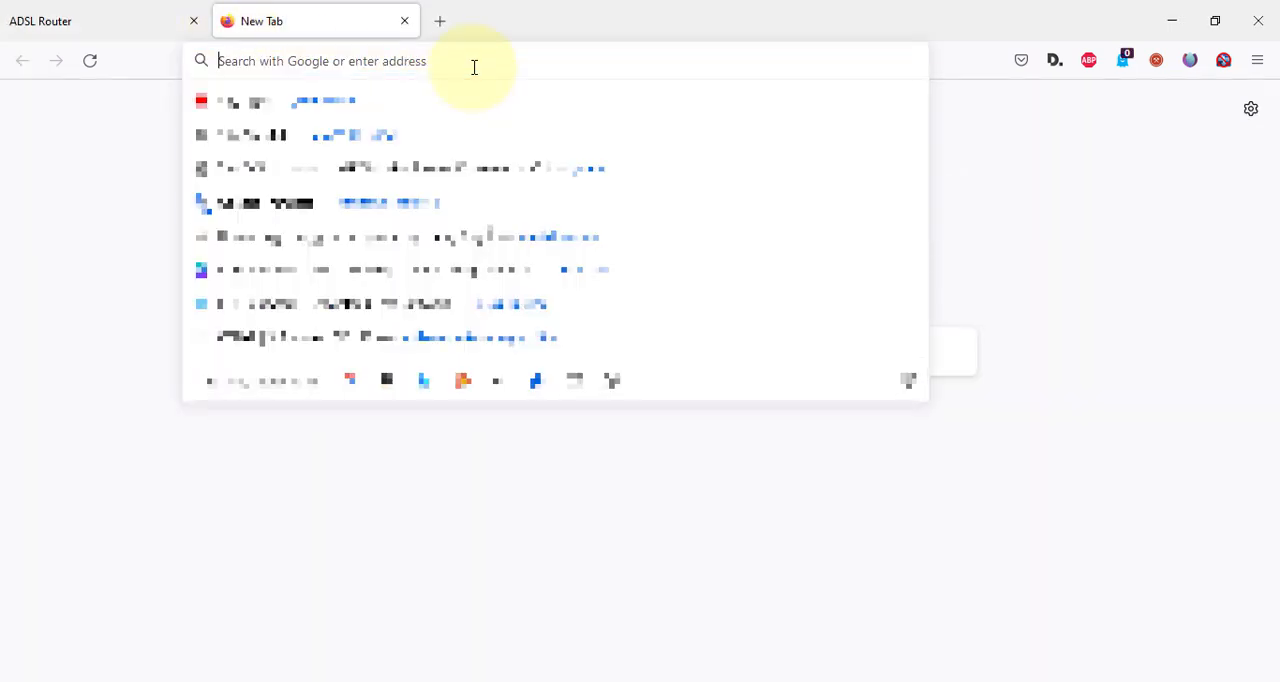
{"action": "type", "text": "test"}
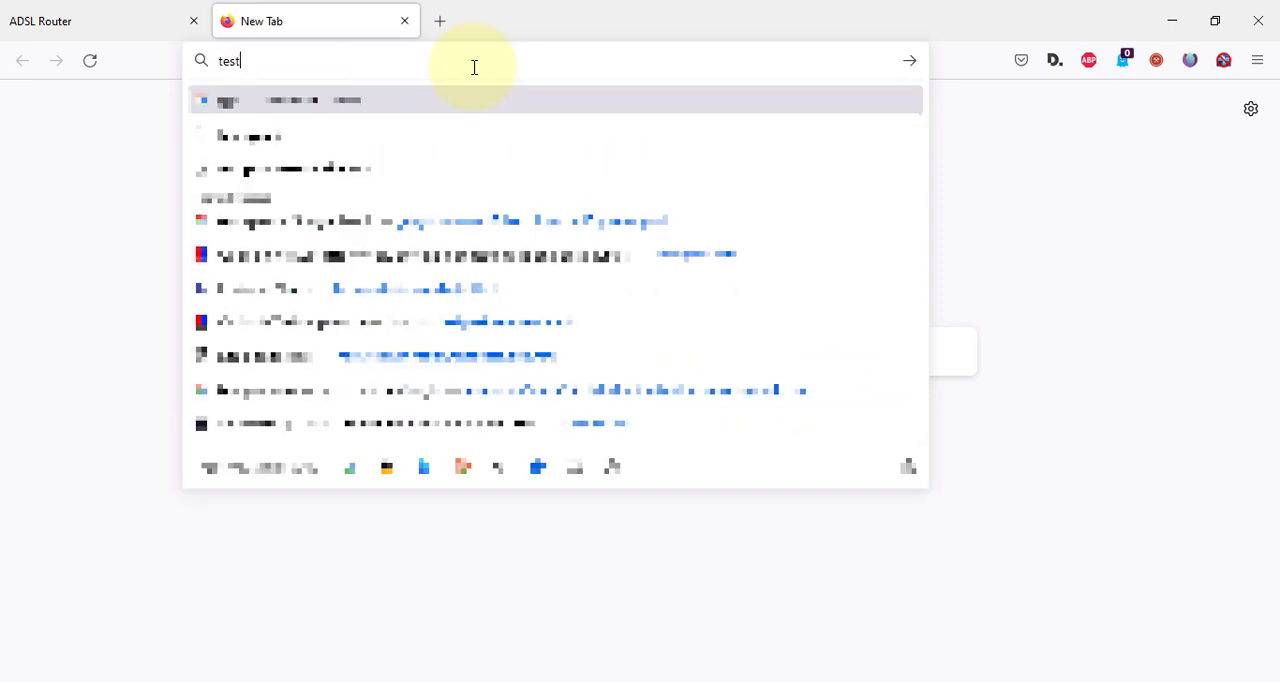
{"action": "type", "text": " speed"}
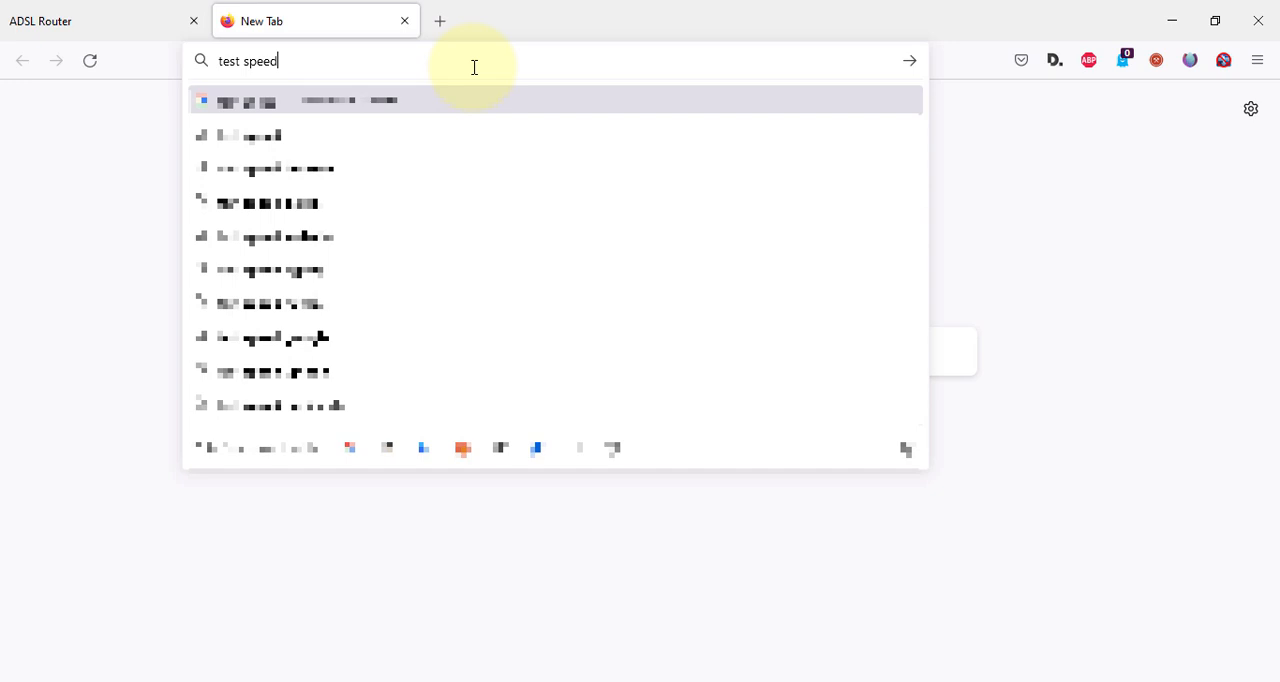
{"action": "key", "text": "Return"}
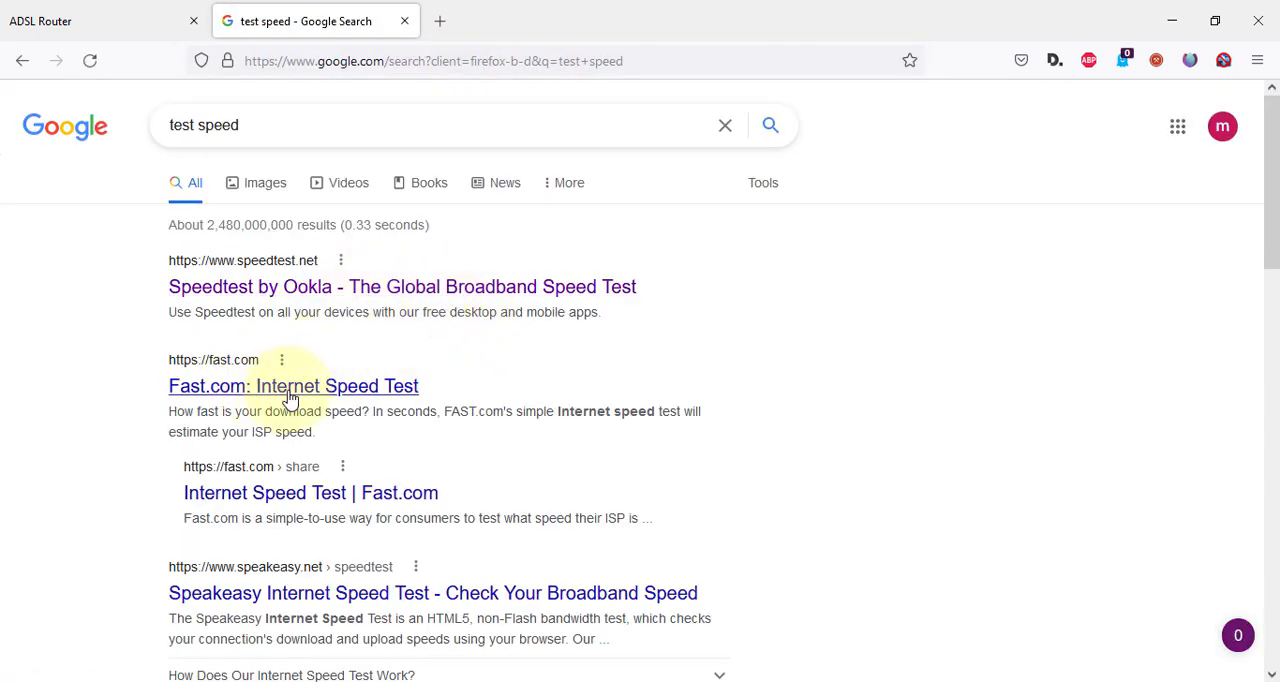
{"action": "left_click", "coordinate": [398, 288]}
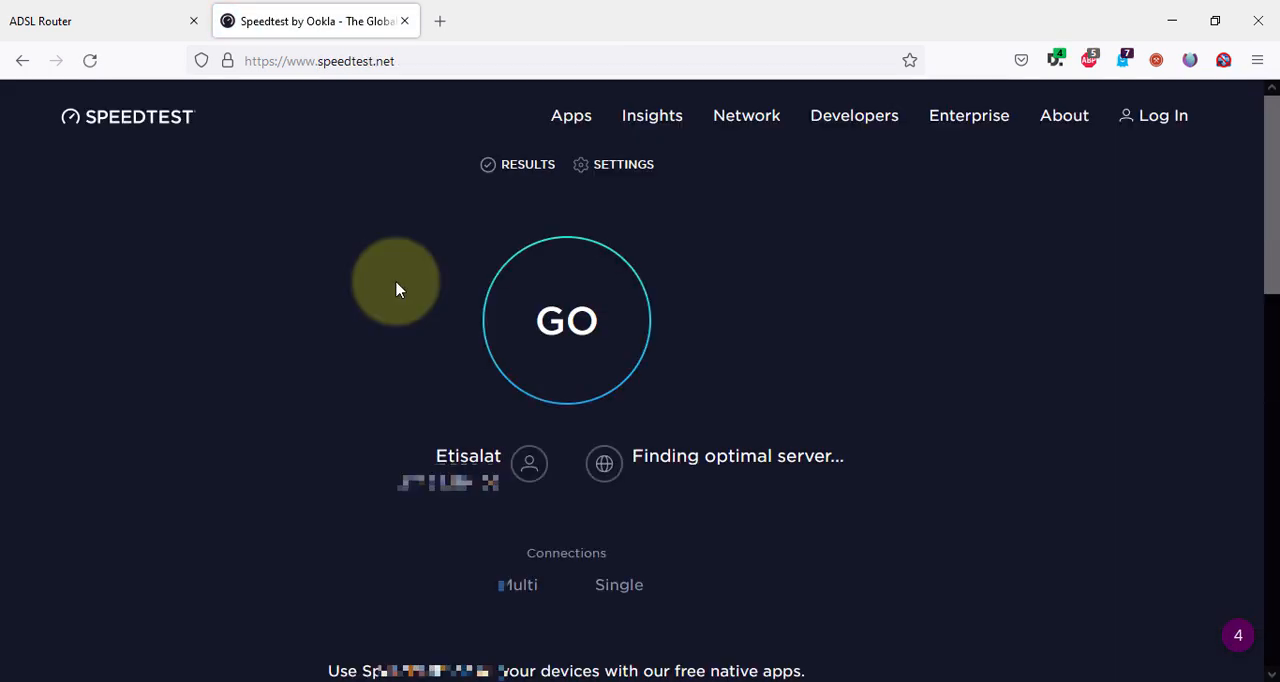
{"action": "left_click", "coordinate": [598, 330]}
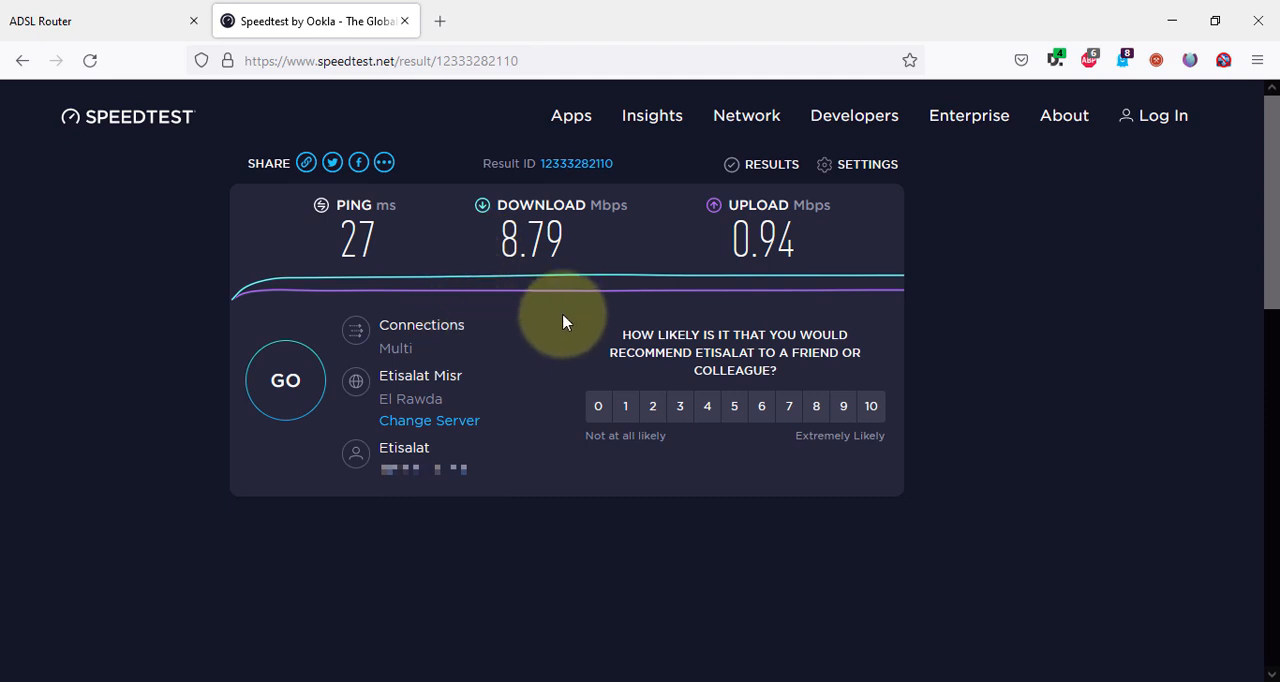
Return to the router administration page and open the Traffic Shaping page in the advanced network tools.
{"action": "left_click", "coordinate": [94, 12]}
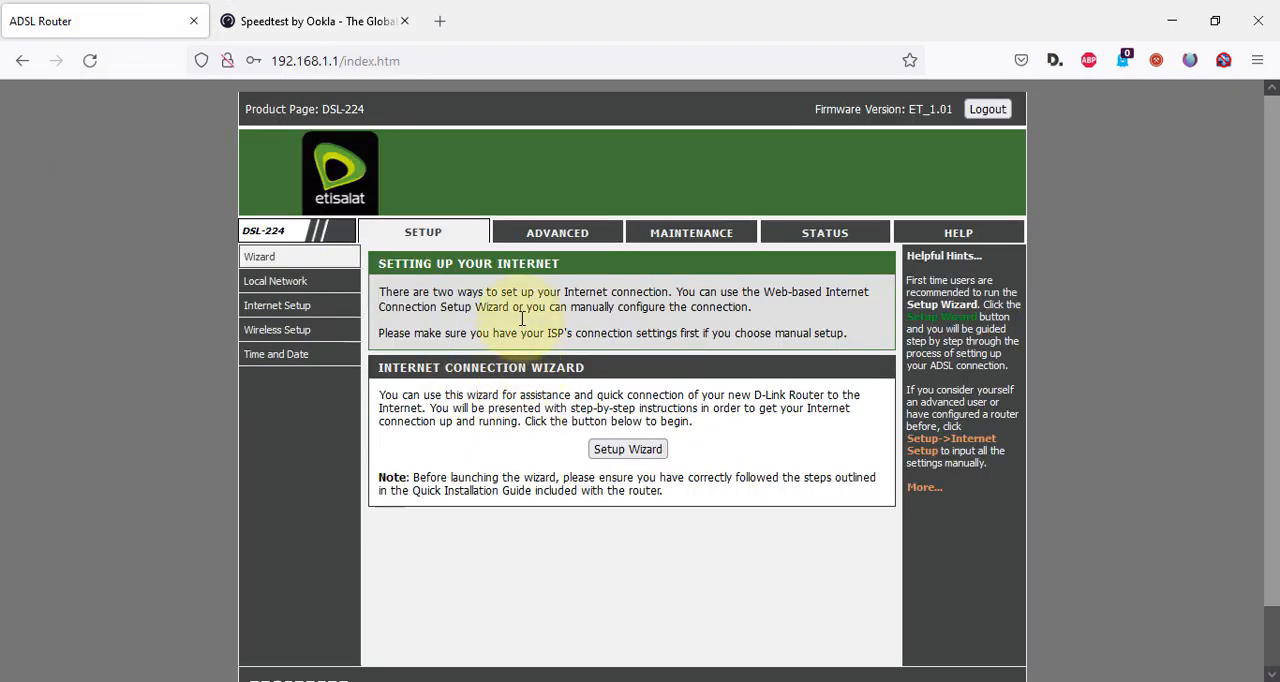
{"action": "left_click", "coordinate": [569, 244]}
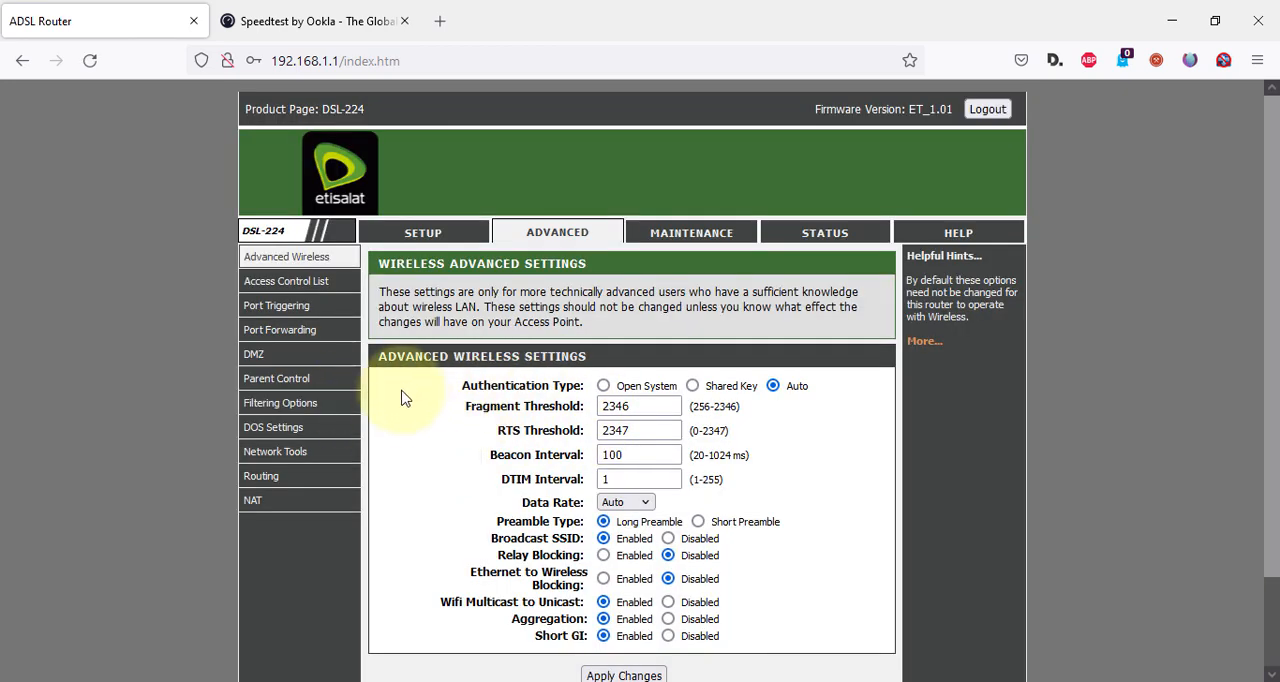
{"action": "mouse_move", "coordinate": [308, 468]}
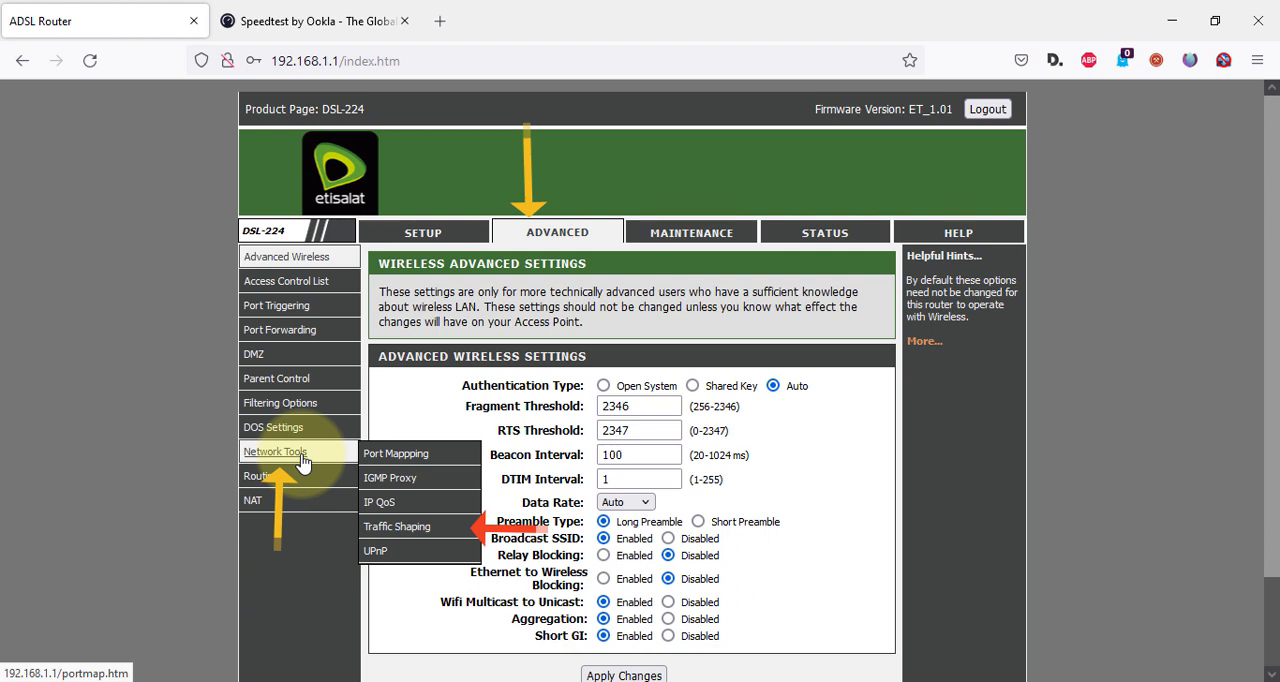
{"action": "left_click", "coordinate": [429, 536]}
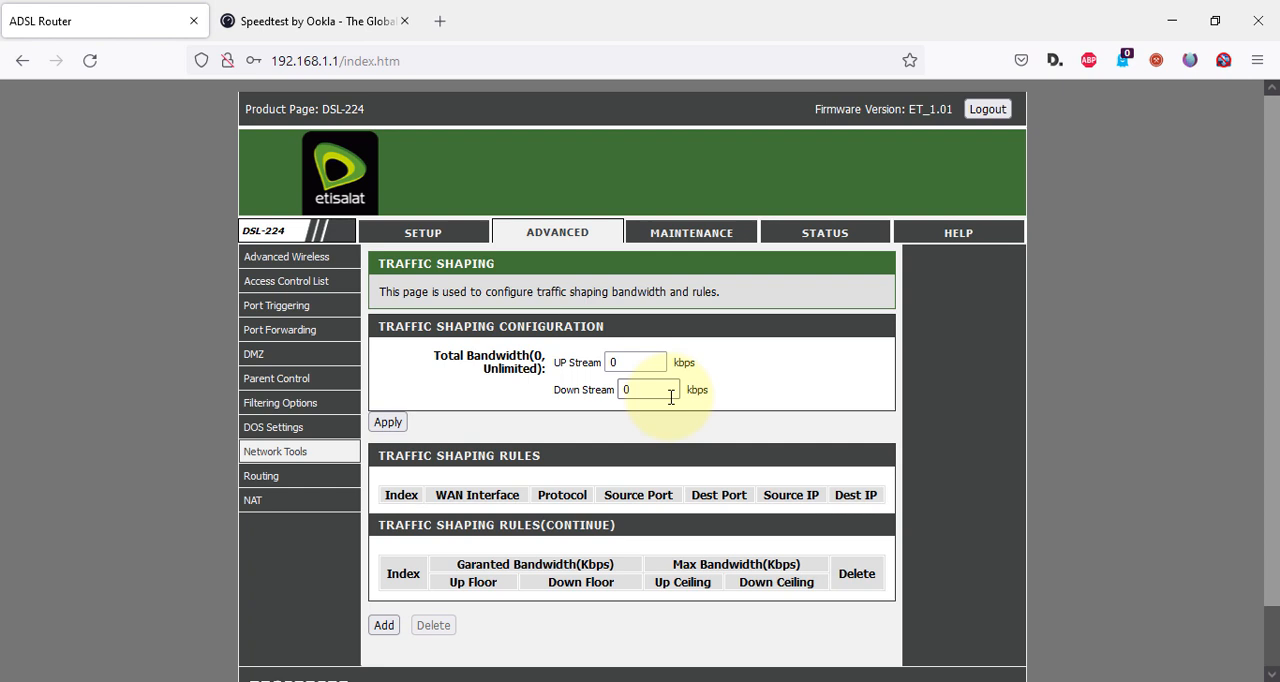
Set the total Down Stream bandwidth to 2048 kbps, apply it, and rerun the speed test on Speedtest.
{"action": "double_click", "coordinate": [660, 394]}
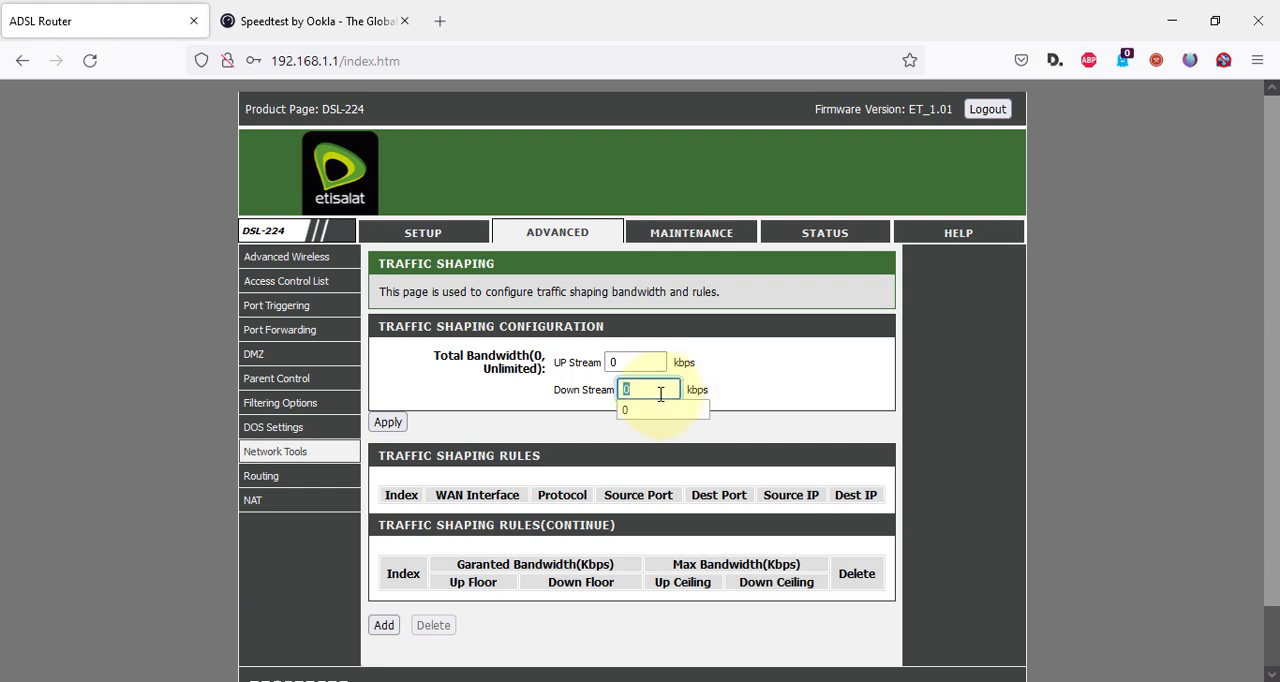
{"action": "type", "text": "2048"}
{"action": "left_click", "coordinate": [806, 369]}
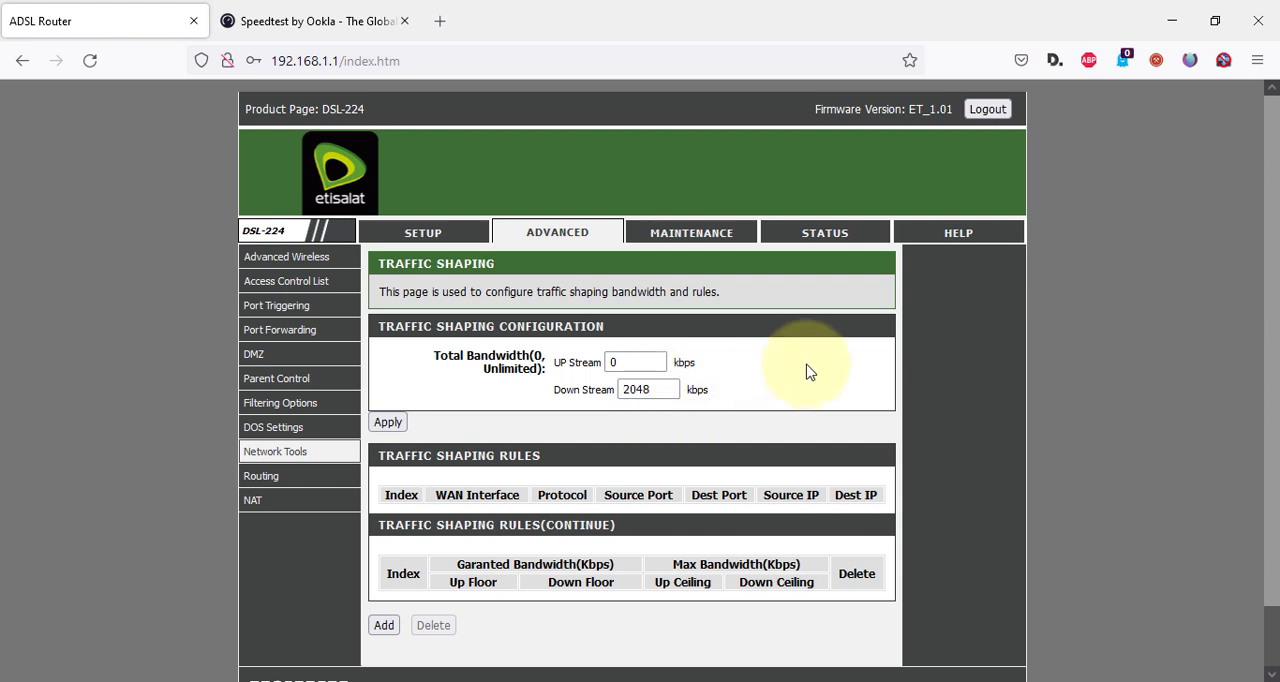
{"action": "left_click", "coordinate": [388, 424]}
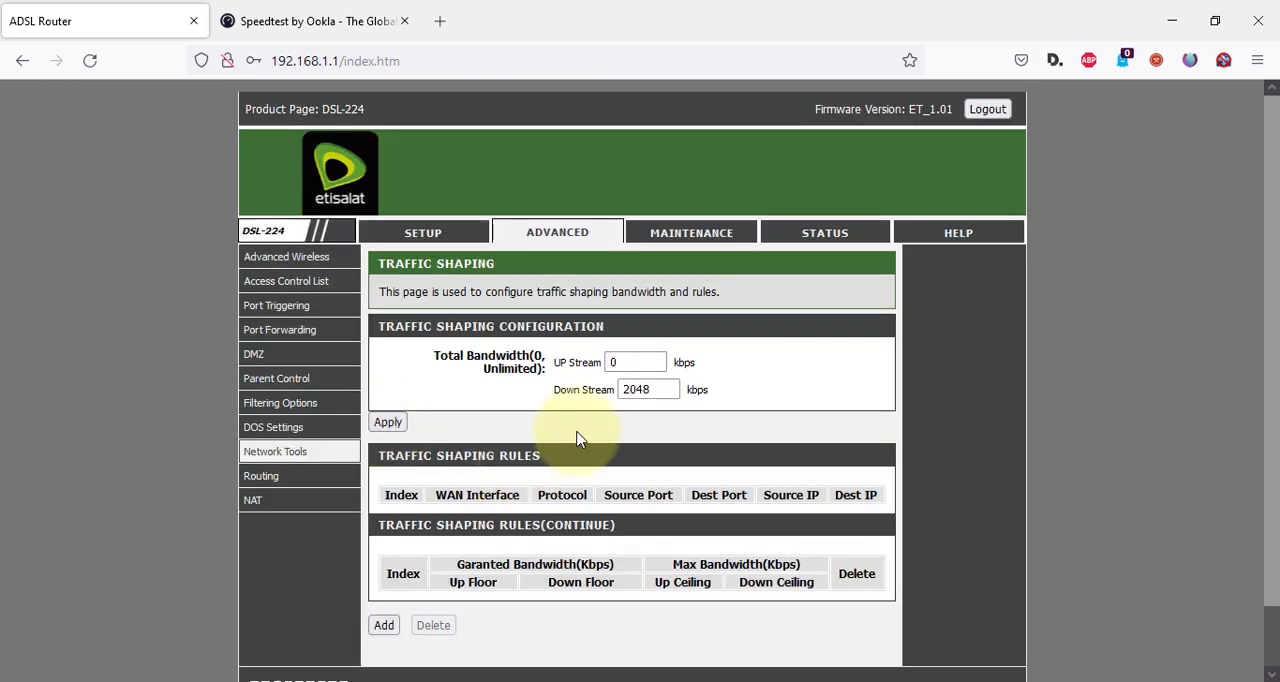
{"action": "left_click", "coordinate": [392, 16]}
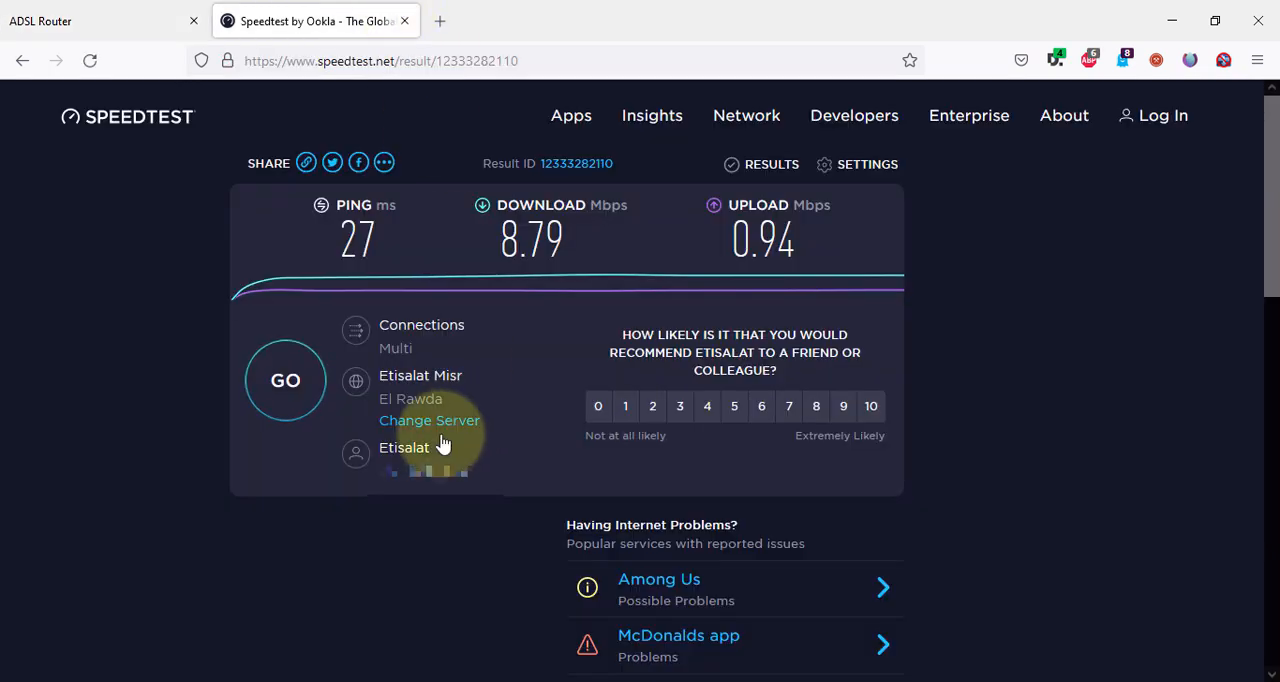
{"action": "left_click", "coordinate": [277, 403]}
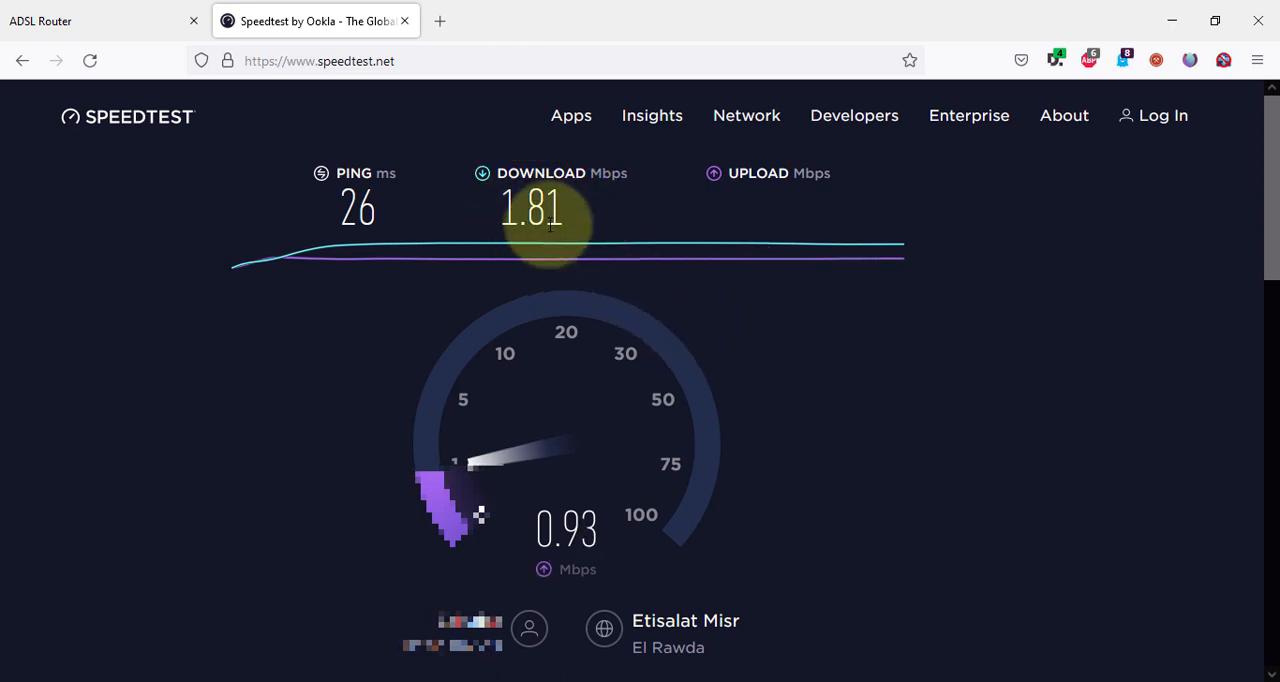
Switch back to the router page, set the total Down Stream bandwidth to 0 kbps and apply it.
{"action": "left_click", "coordinate": [86, 10]}
{"action": "double_click", "coordinate": [668, 386]}
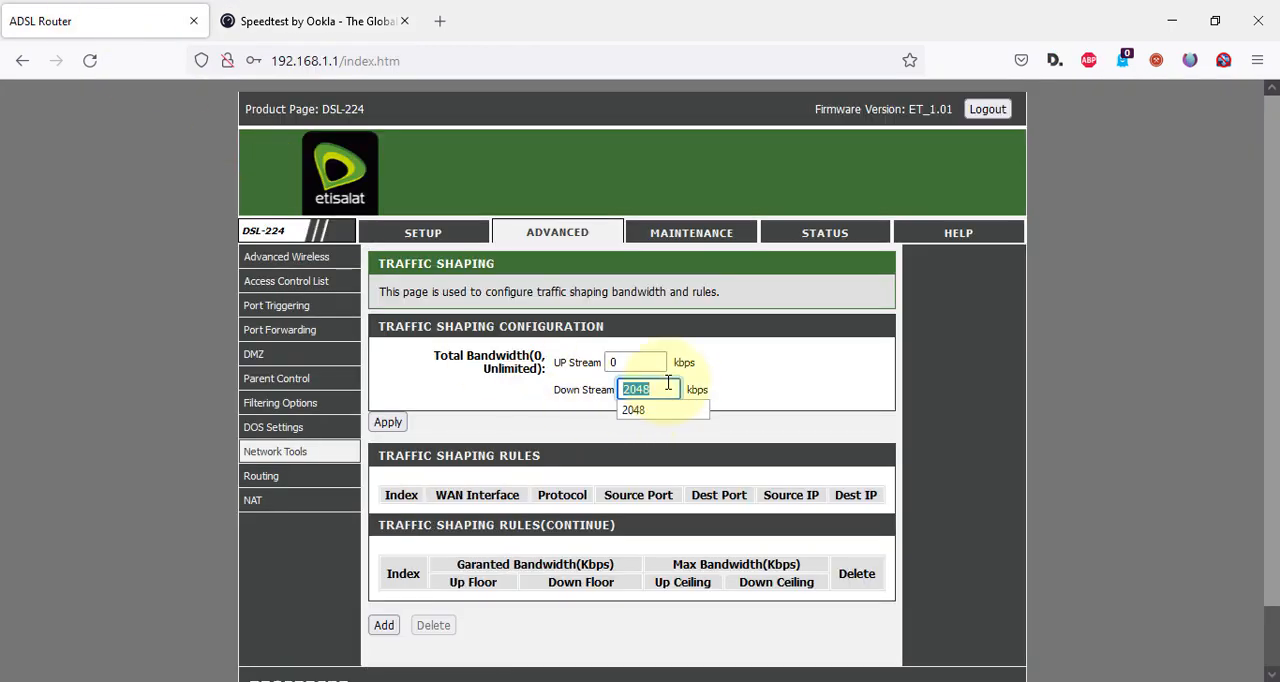
{"action": "type", "text": "0"}
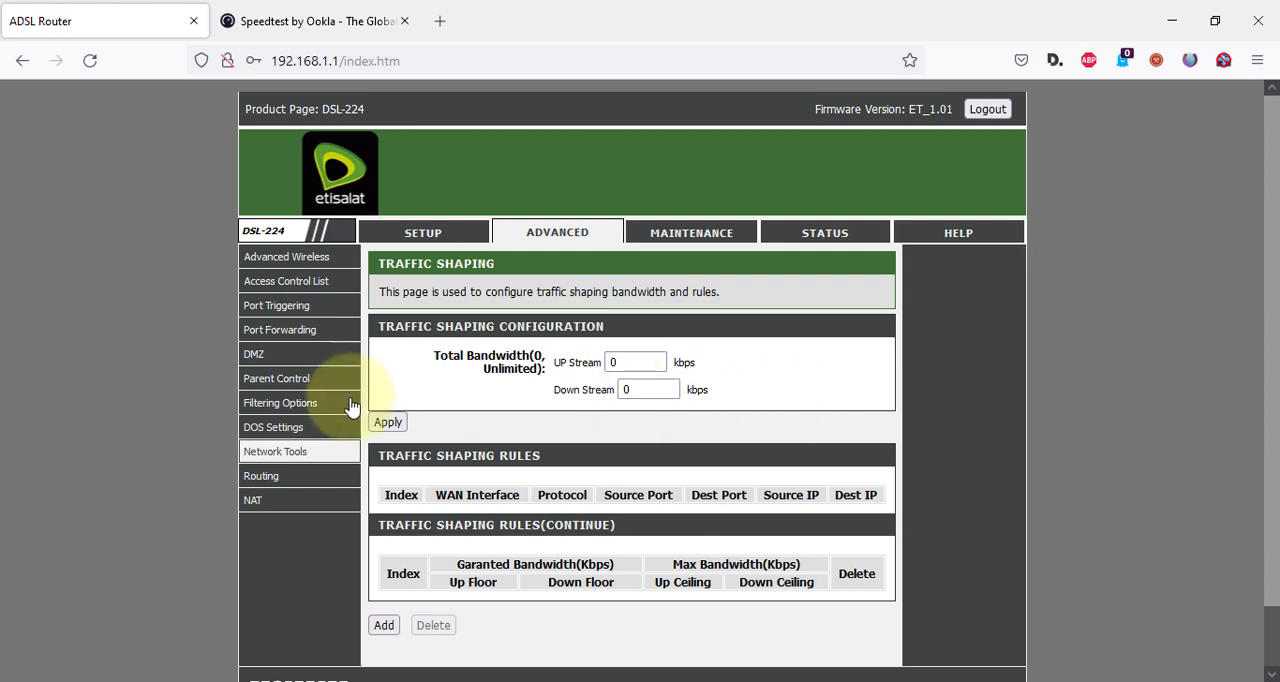
{"action": "left_click", "coordinate": [404, 424]}
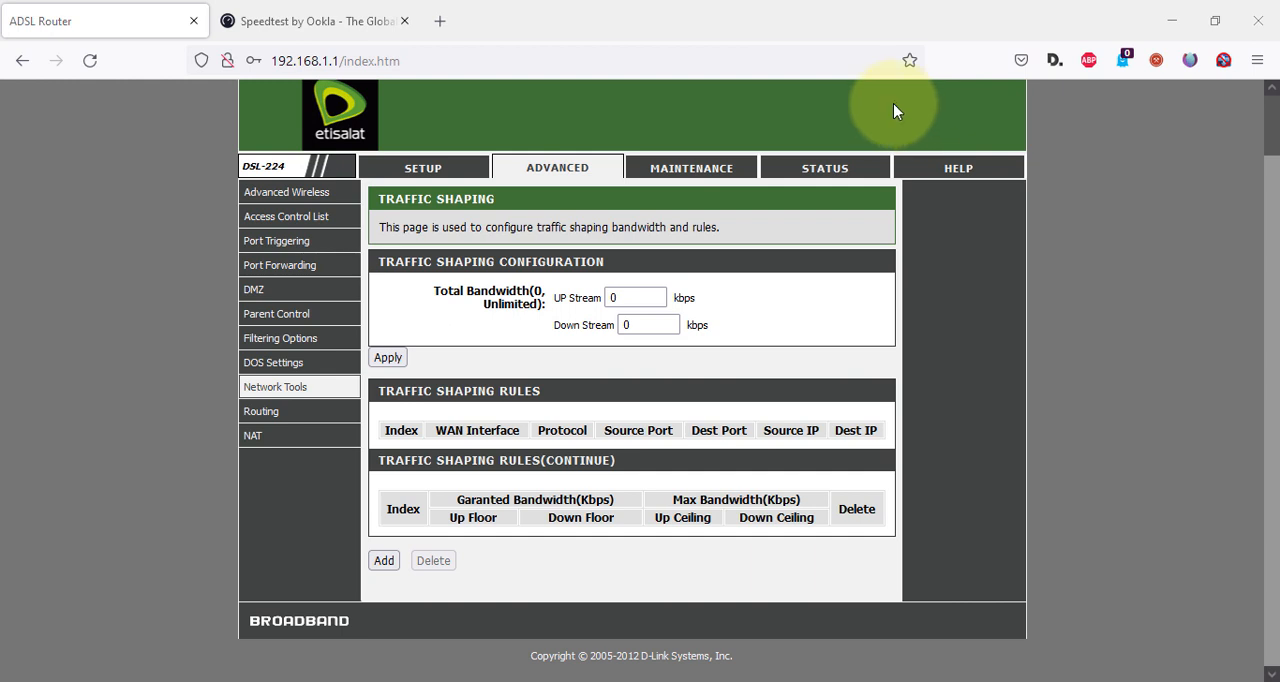
Start adding a traffic shaping rule and set its interface to pppoe1.
{"action": "left_click", "coordinate": [382, 561]}
{"action": "scroll", "coordinate": [648, 500], "scroll_direction": "down", "scroll_amount": 2}
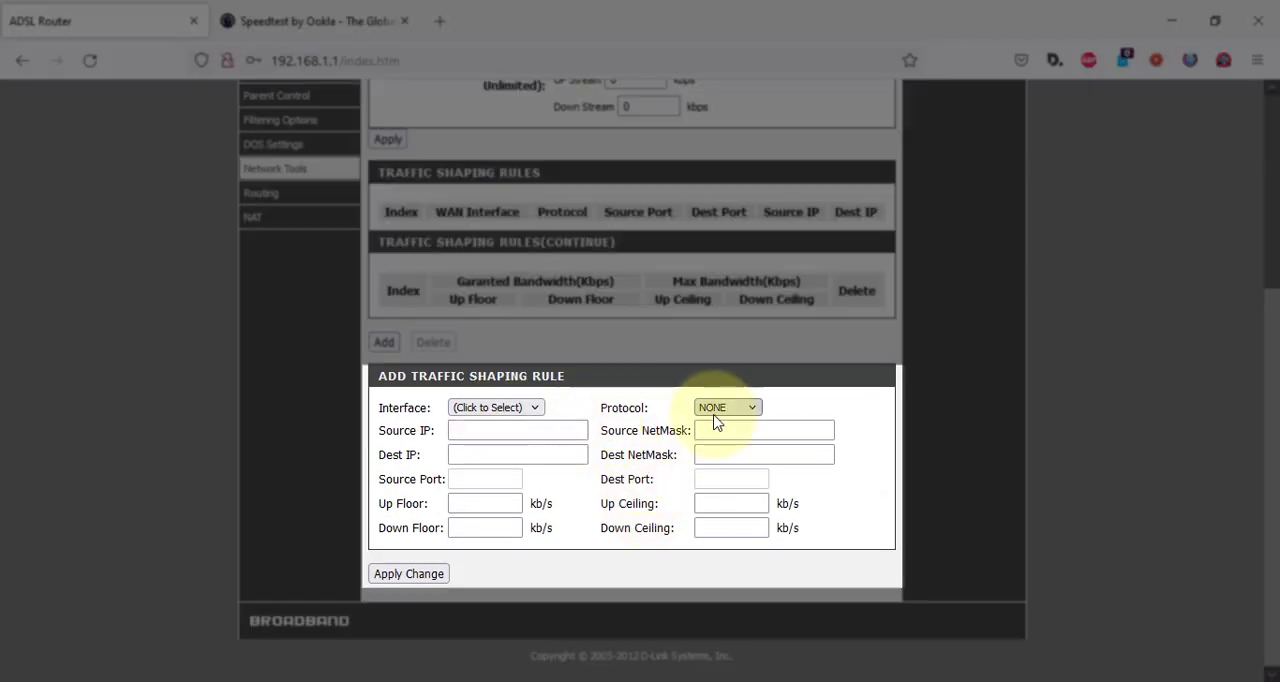
{"action": "left_click", "coordinate": [492, 408]}
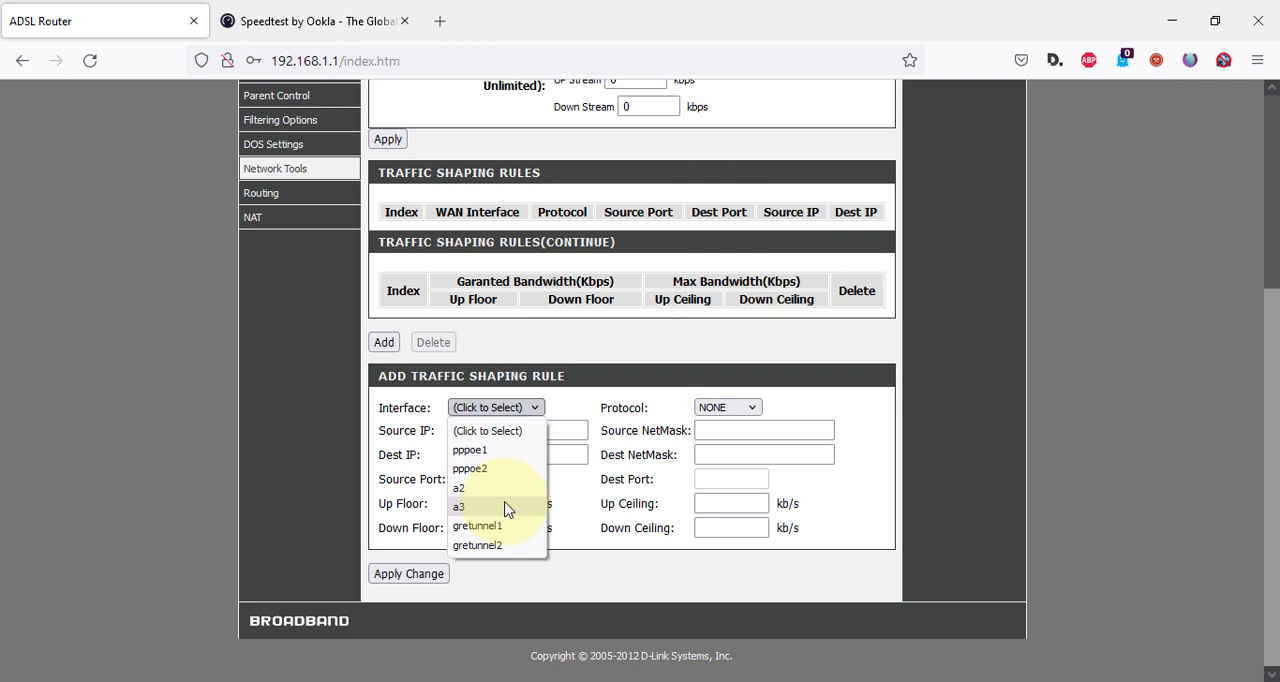
{"action": "left_click", "coordinate": [509, 452]}
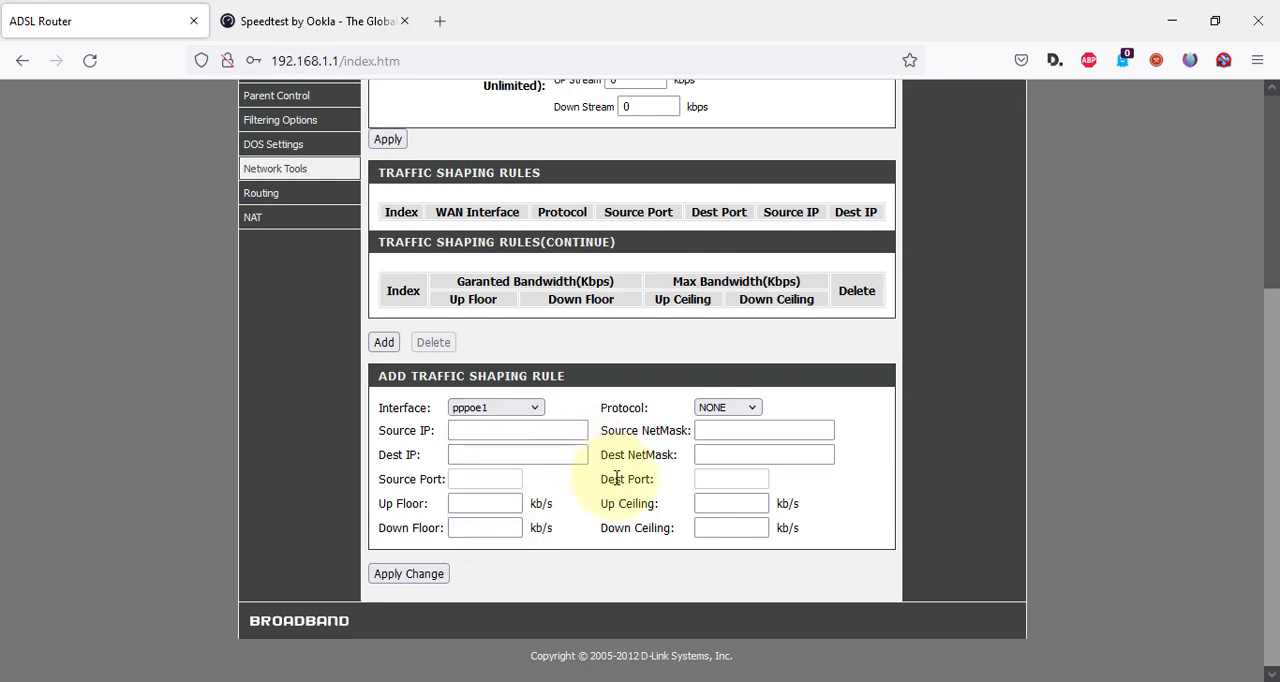
Open Channel Config in the internet setup and examine the Current WAN Table to identify the active connection interface.
{"action": "scroll", "coordinate": [616, 574], "scroll_direction": "up", "scroll_amount": 5}
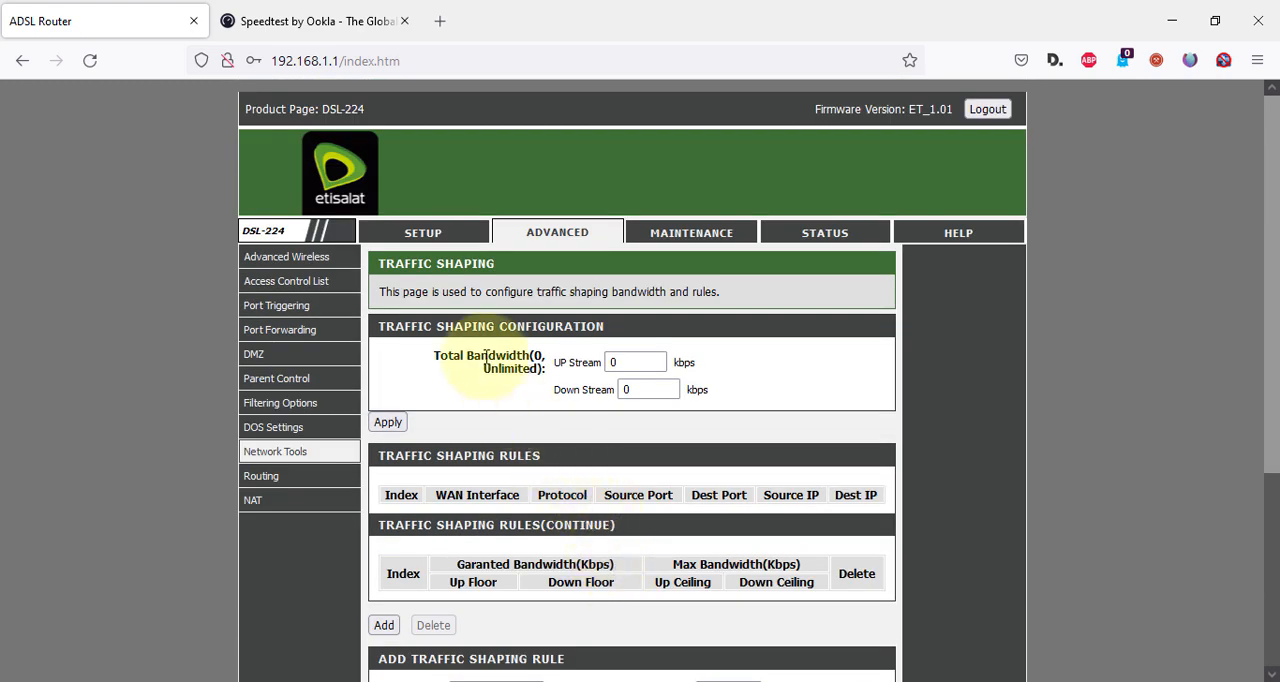
{"action": "left_click", "coordinate": [421, 238]}
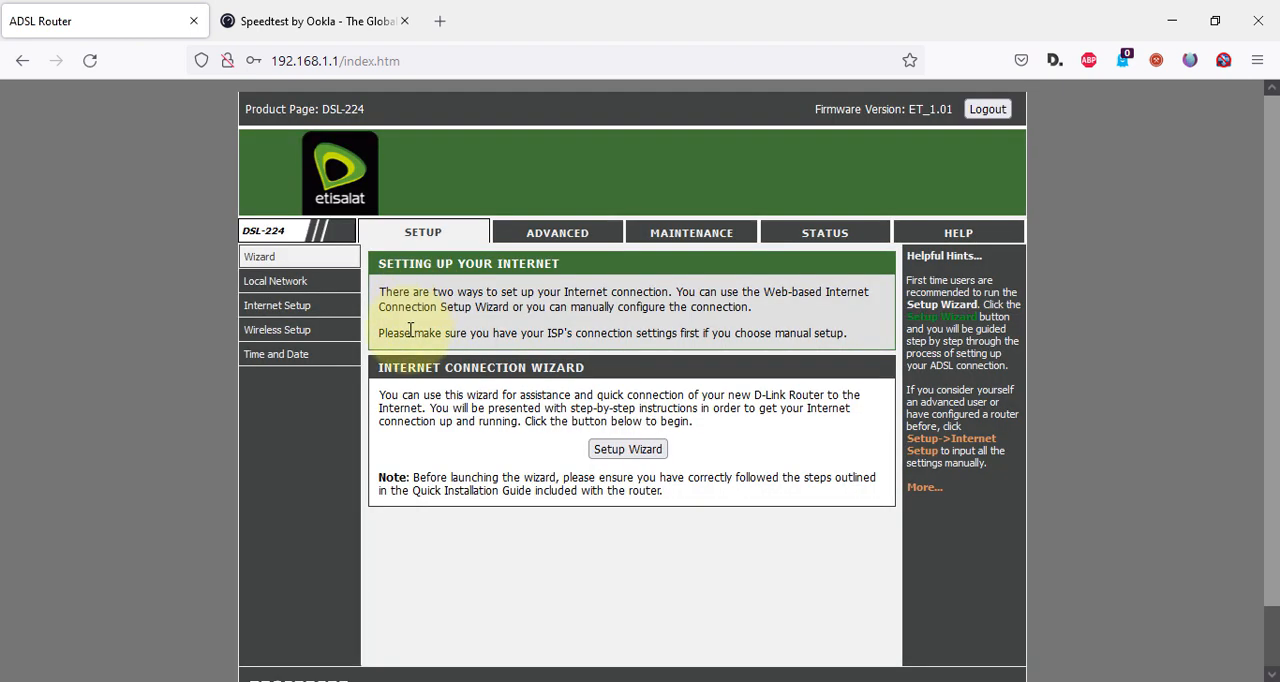
{"action": "mouse_move", "coordinate": [318, 305]}
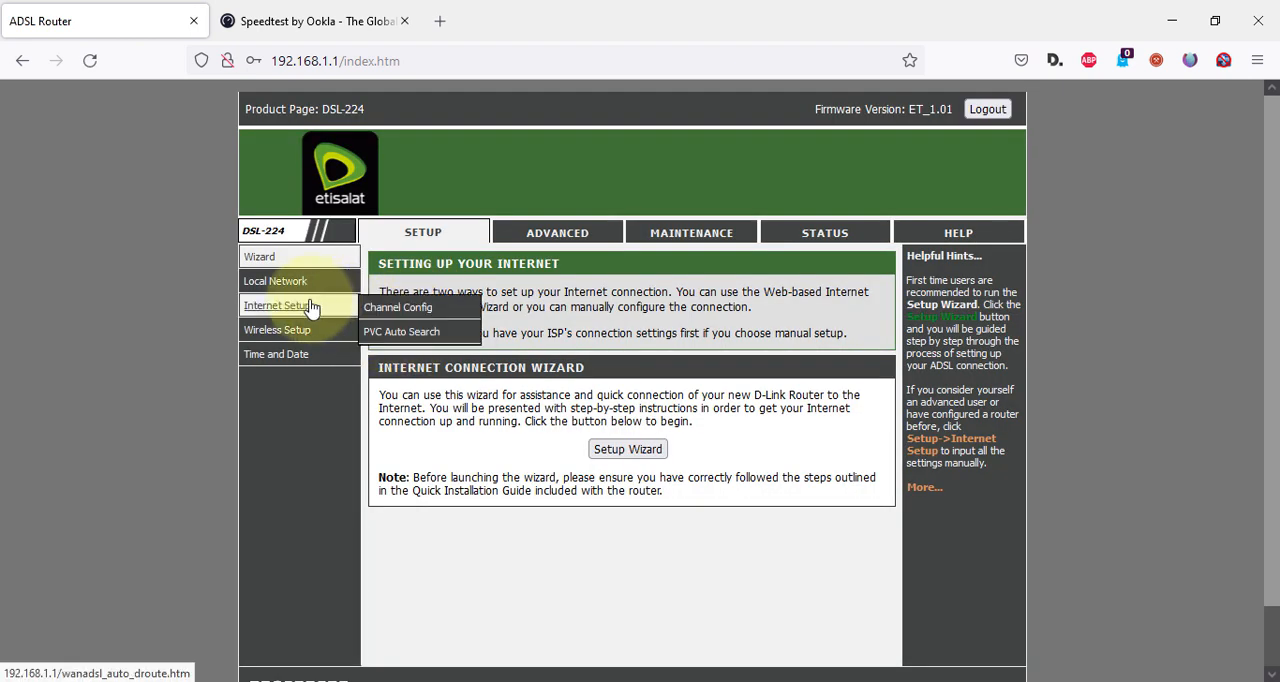
{"action": "left_click", "coordinate": [379, 310]}
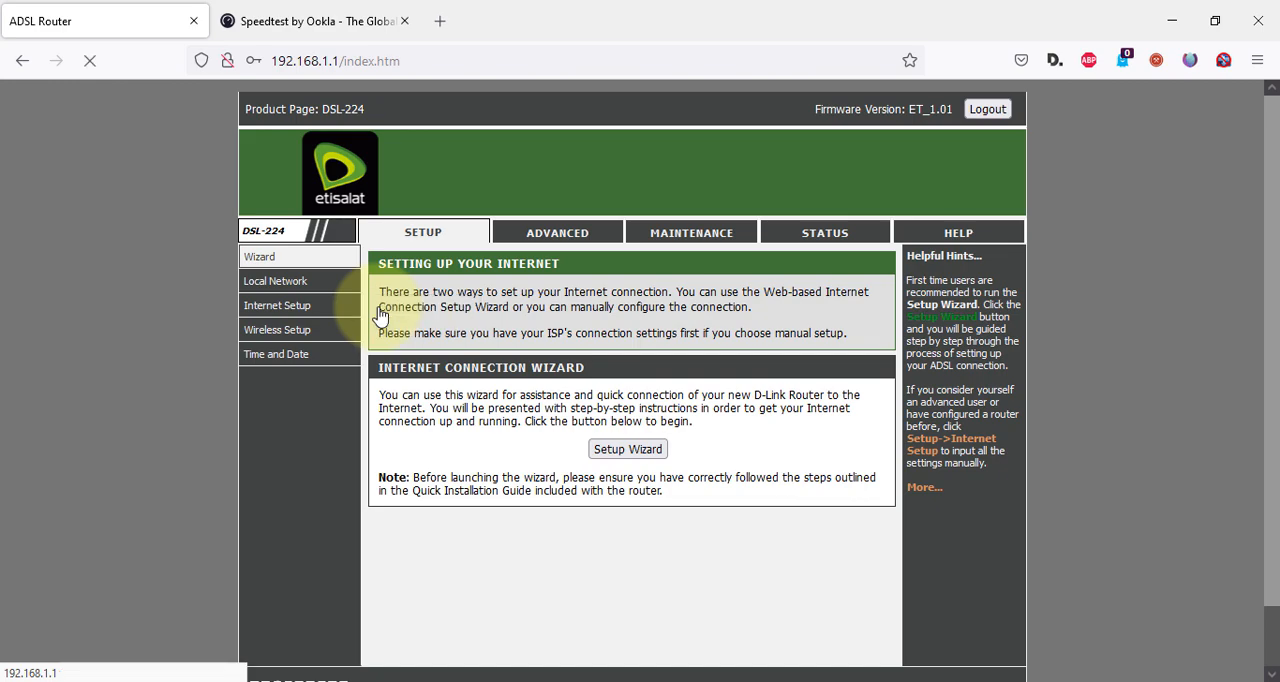
{"action": "scroll", "coordinate": [605, 512], "scroll_direction": "down", "scroll_amount": 1}
{"action": "scroll", "coordinate": [612, 512], "scroll_direction": "down", "scroll_amount": 6}
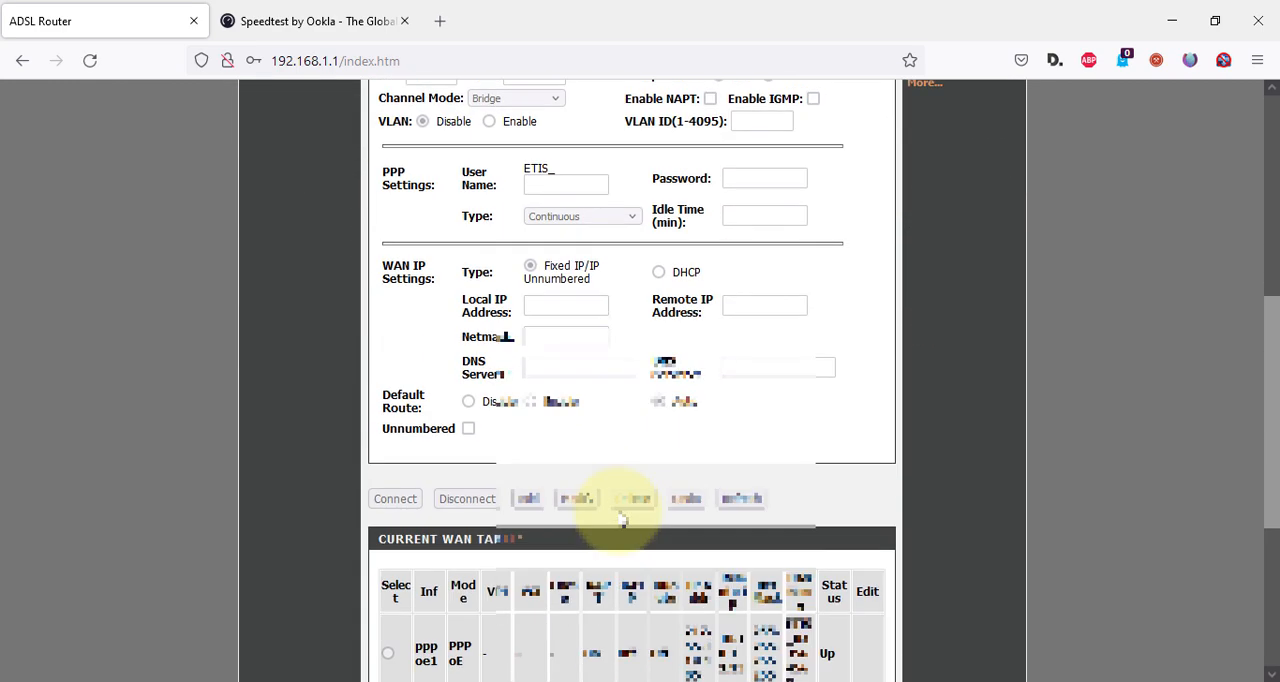
{"action": "scroll", "coordinate": [765, 462], "scroll_direction": "down", "scroll_amount": 1}
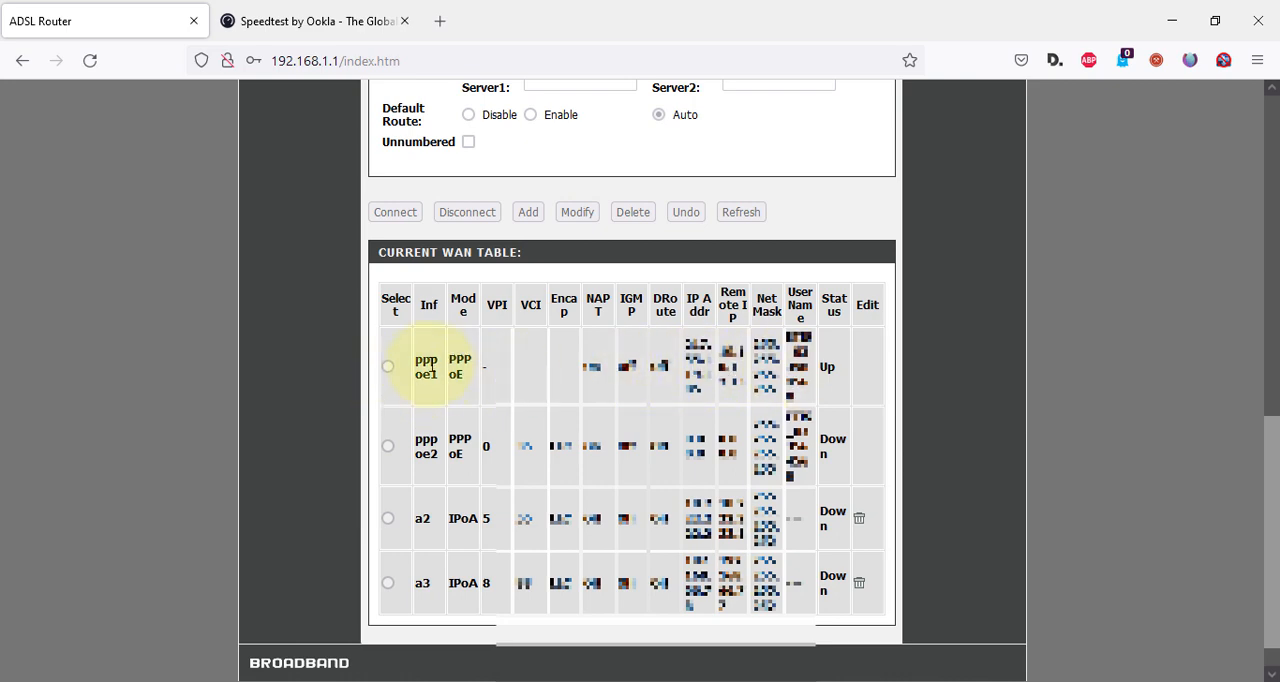
{"action": "scroll", "coordinate": [449, 446], "scroll_direction": "up", "scroll_amount": 8}
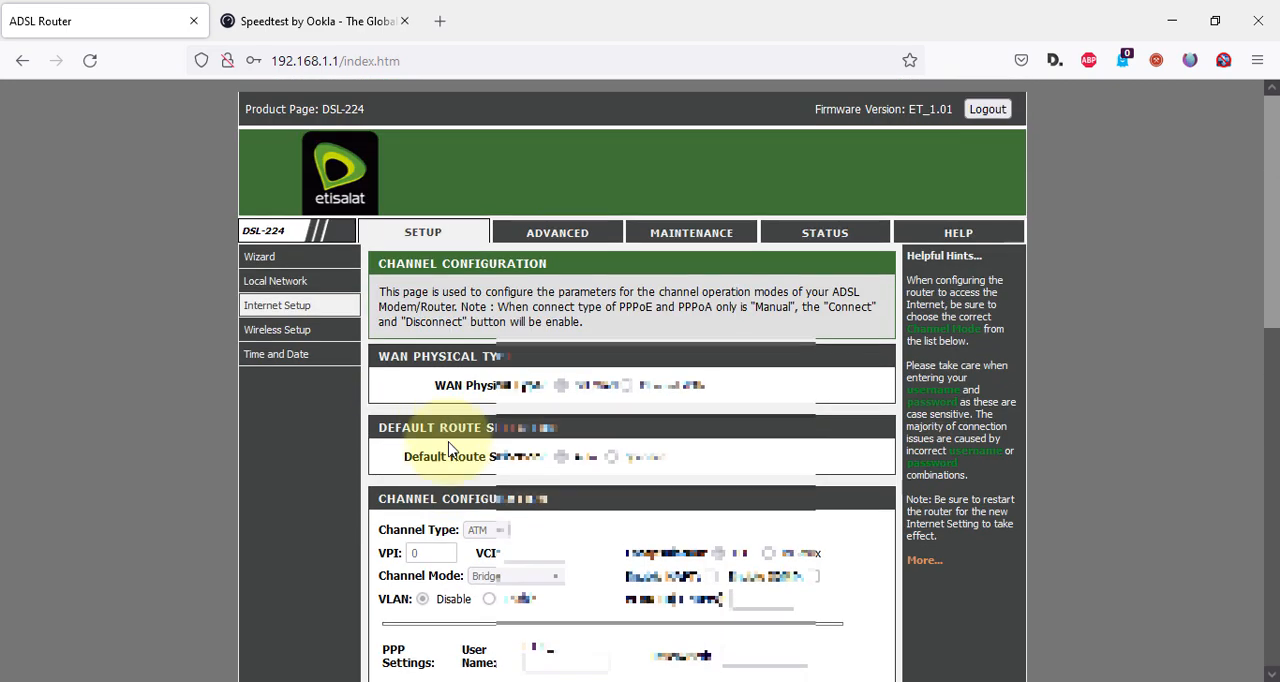
Return to Traffic Shaping in the advanced Network Tools and start a new rule with the interface pppoe1.
{"action": "left_click", "coordinate": [551, 242]}
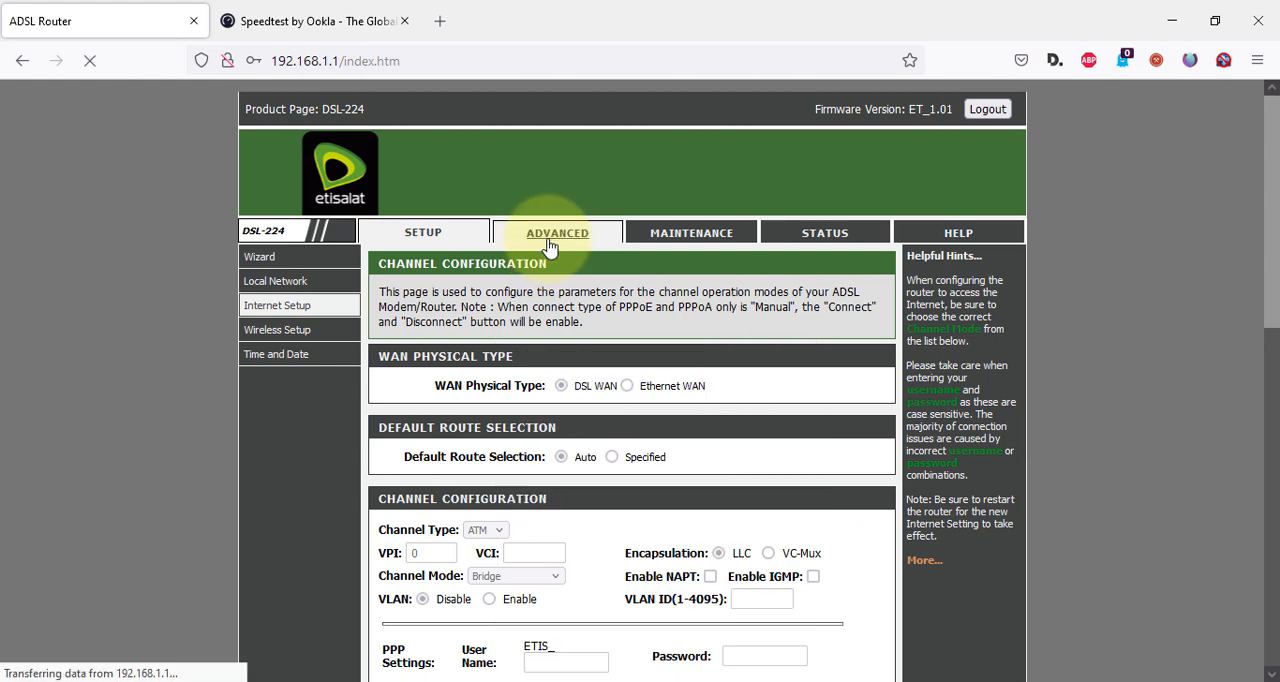
{"action": "scroll", "coordinate": [705, 500], "scroll_direction": "down", "scroll_amount": 2}
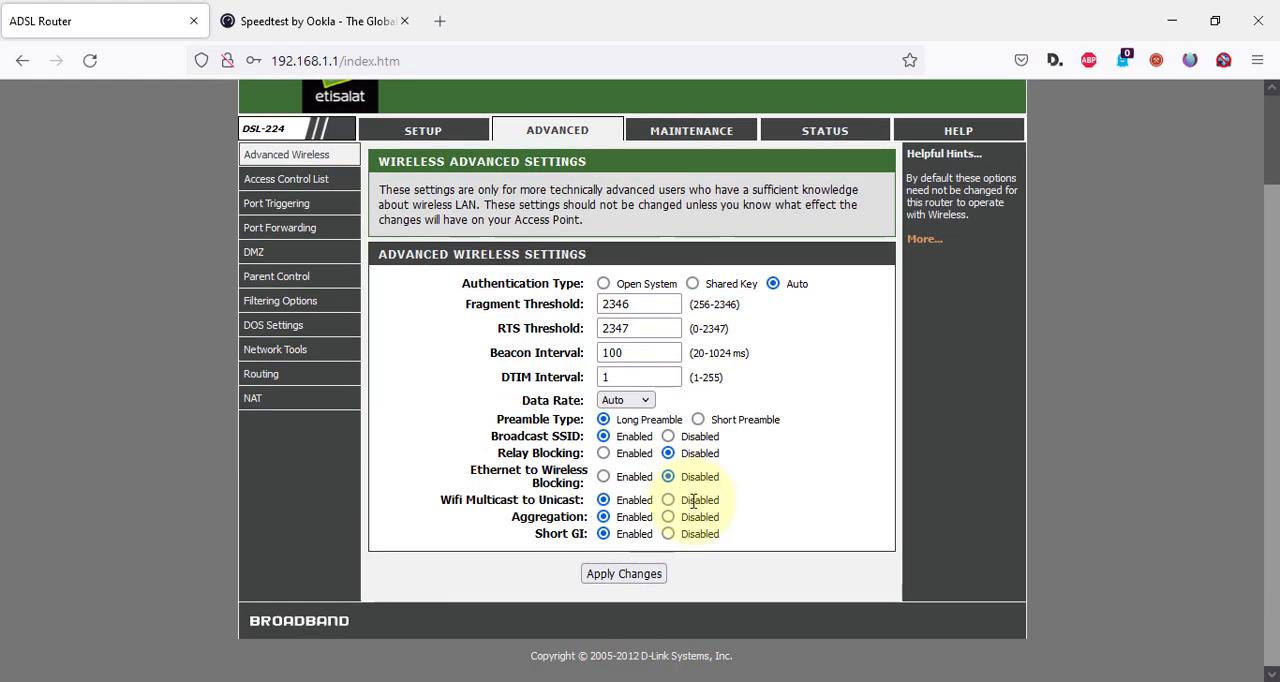
{"action": "mouse_move", "coordinate": [340, 370]}
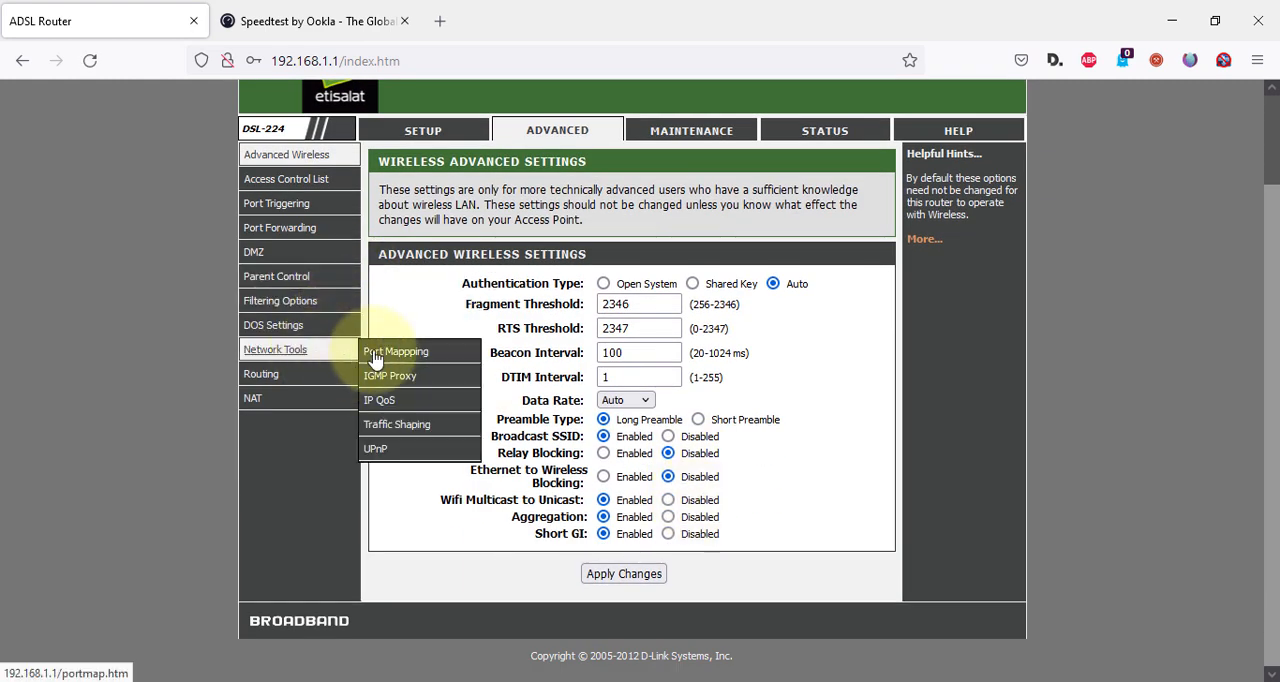
{"action": "left_click", "coordinate": [415, 425]}
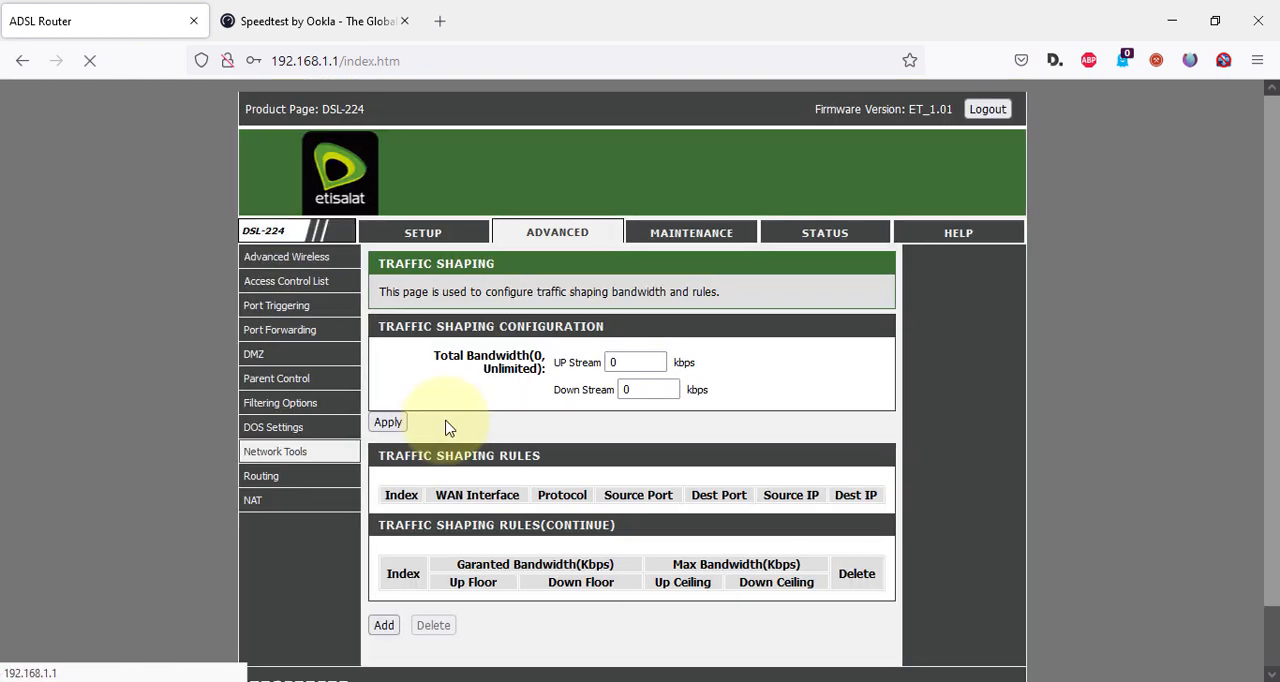
{"action": "mouse_move", "coordinate": [328, 453]}
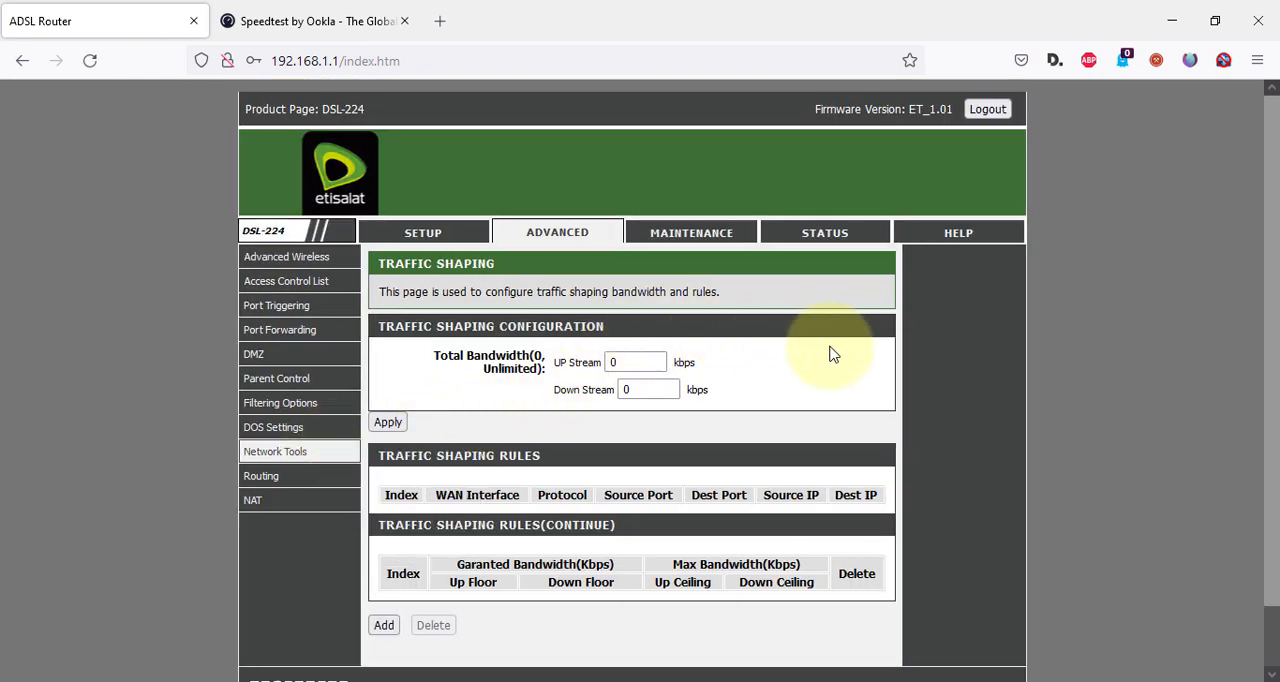
{"action": "scroll", "coordinate": [600, 470], "scroll_direction": "down", "scroll_amount": 2}
{"action": "left_click", "coordinate": [384, 560]}
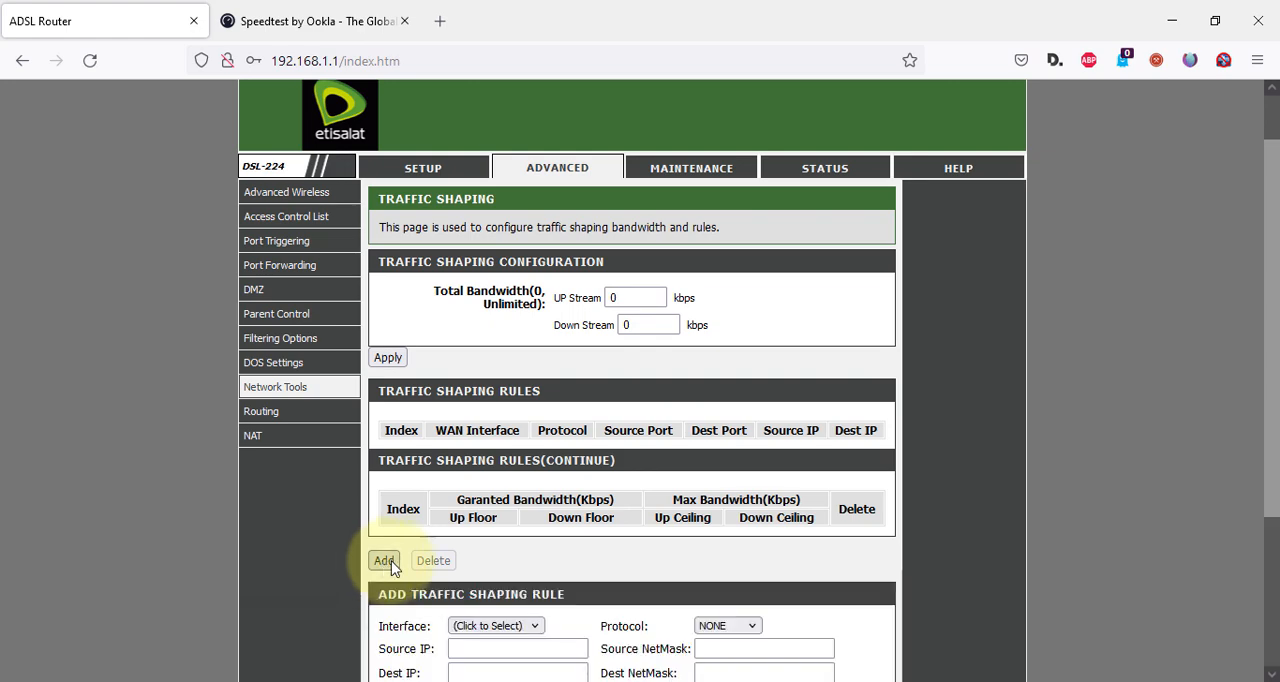
{"action": "scroll", "coordinate": [814, 491], "scroll_direction": "down", "scroll_amount": 3}
{"action": "left_click", "coordinate": [495, 407]}
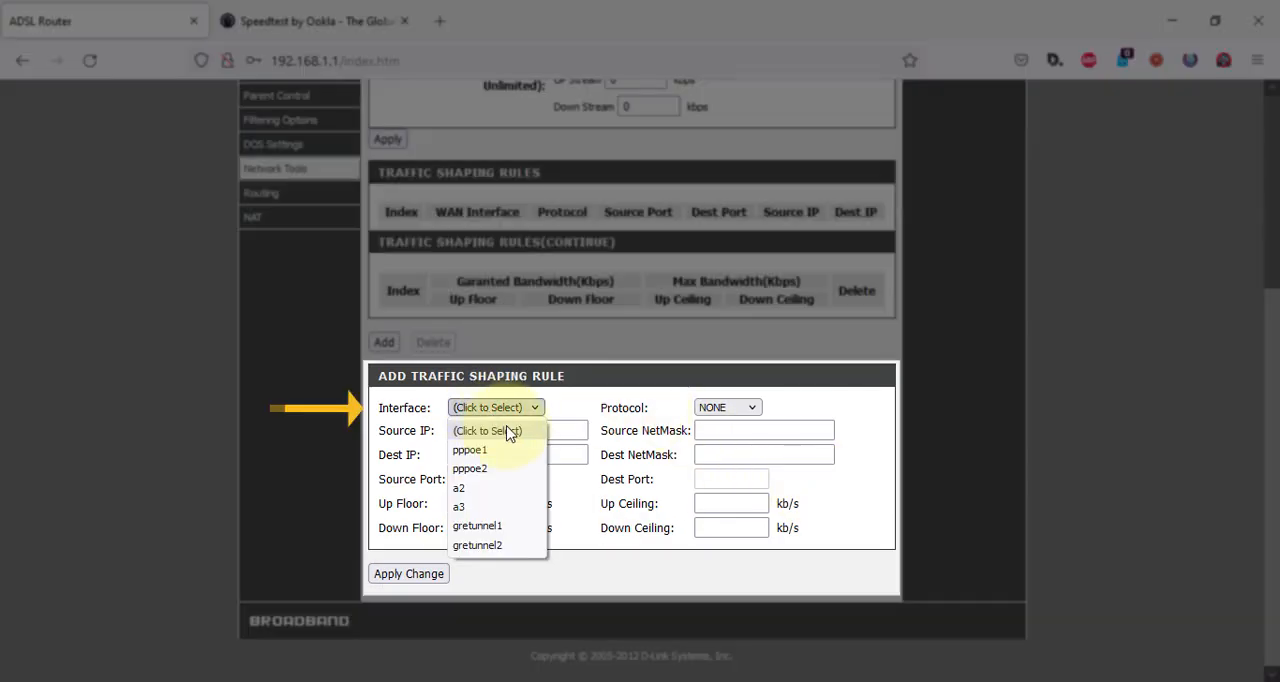
{"action": "left_click", "coordinate": [514, 445]}
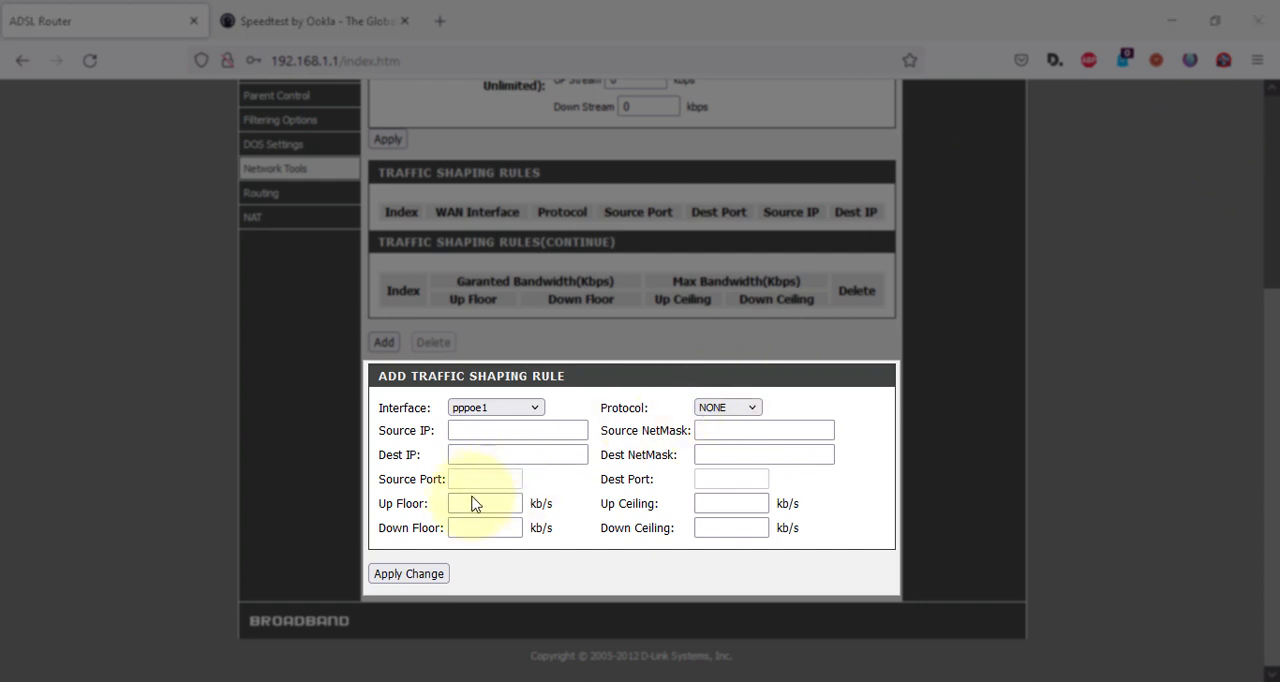
Set the traffic shaping rule's Source IP to 192.168.1.6.
{"action": "left_click", "coordinate": [468, 431]}
{"action": "left_click", "coordinate": [468, 431]}
{"action": "left_click", "coordinate": [479, 450]}
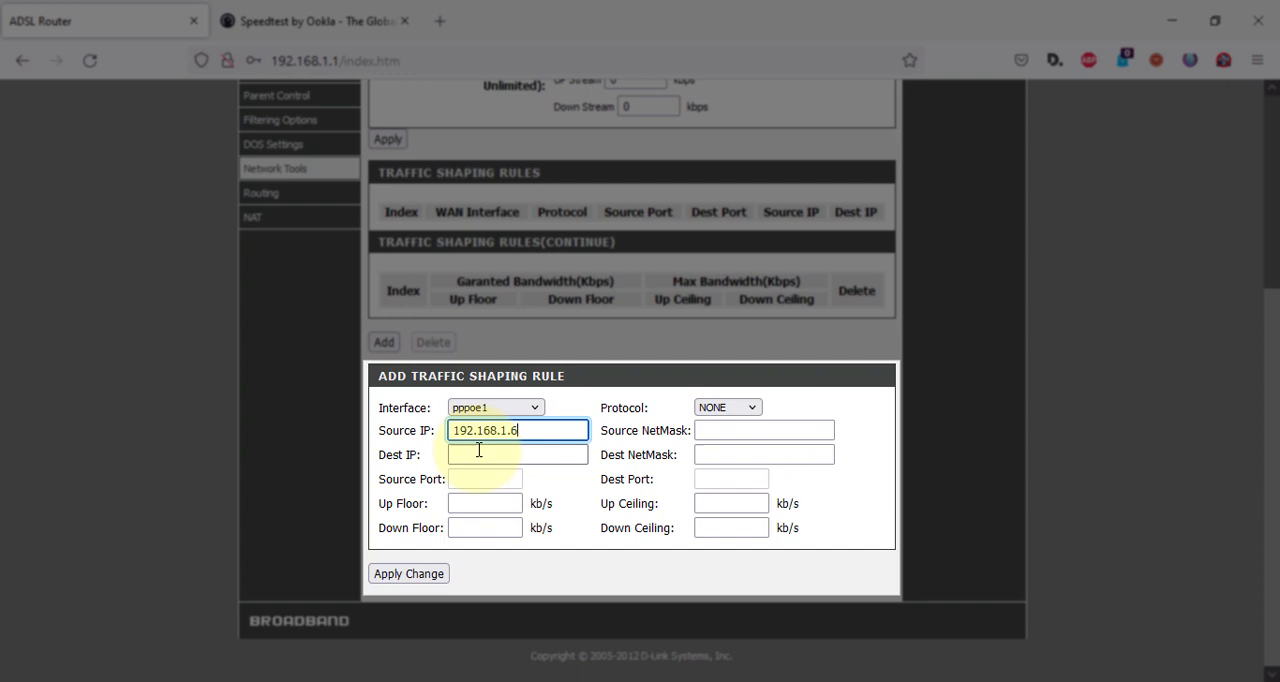
{"action": "left_click", "coordinate": [559, 491]}
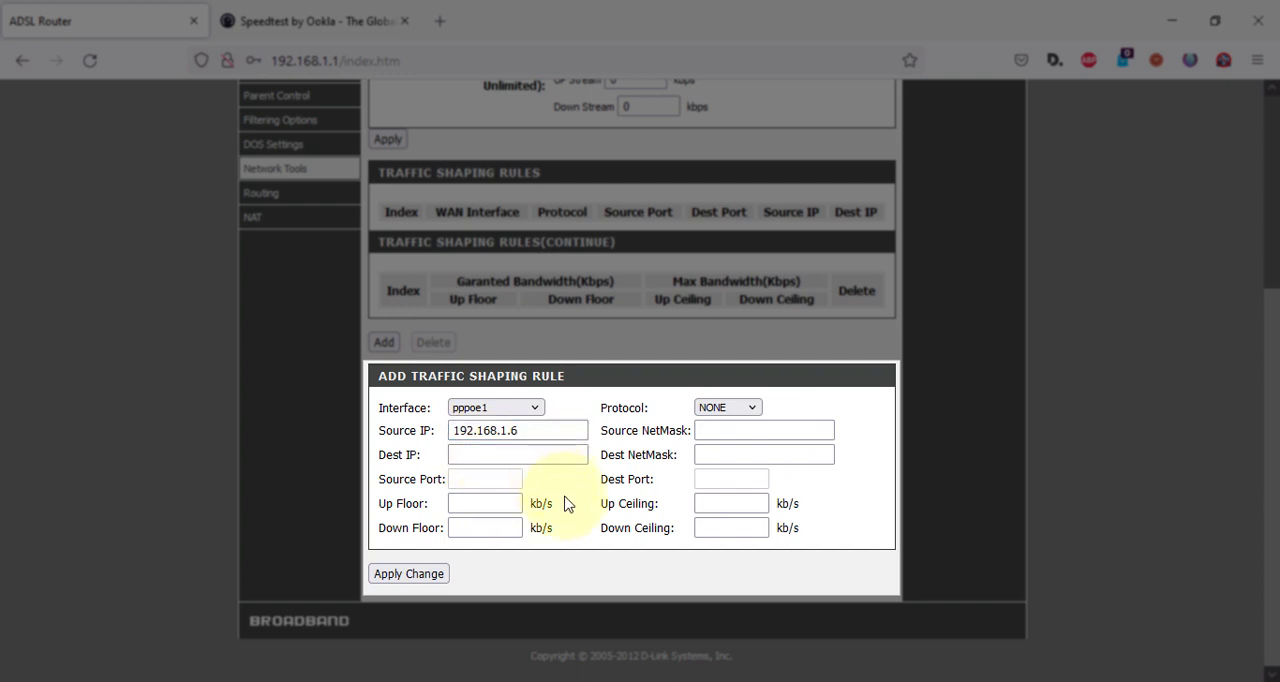
{"action": "left_click", "coordinate": [472, 505]}
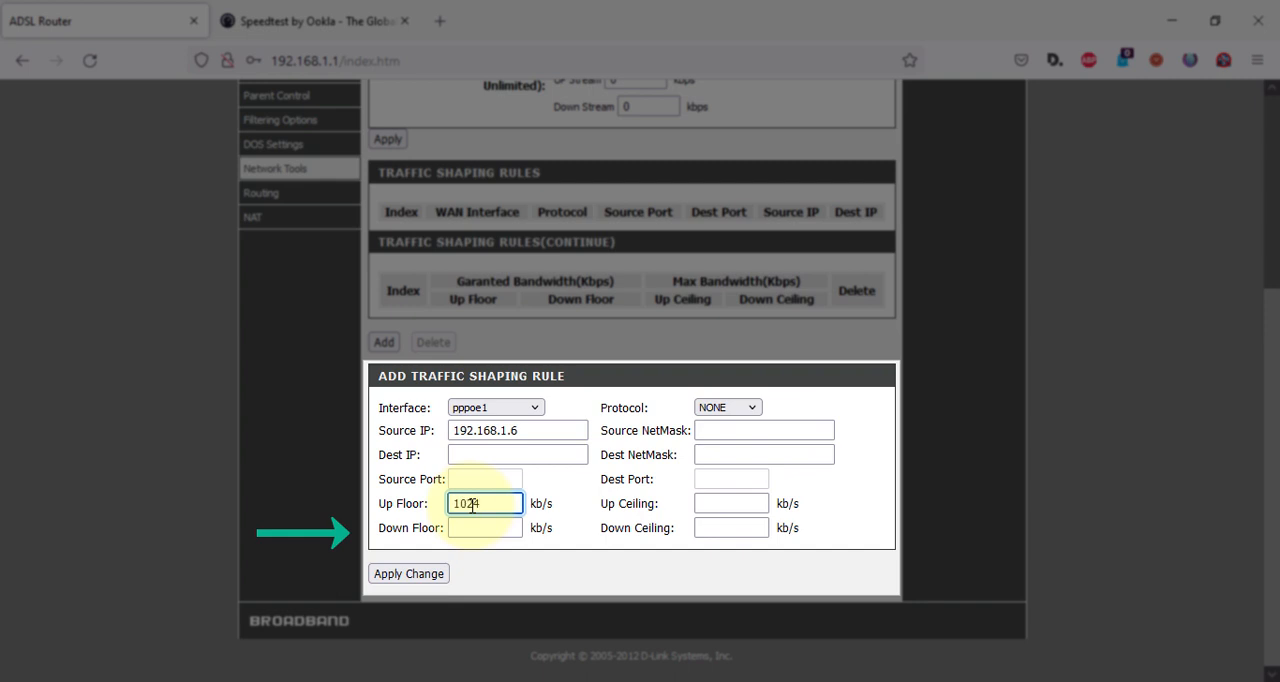
{"action": "double_click", "coordinate": [482, 504]}
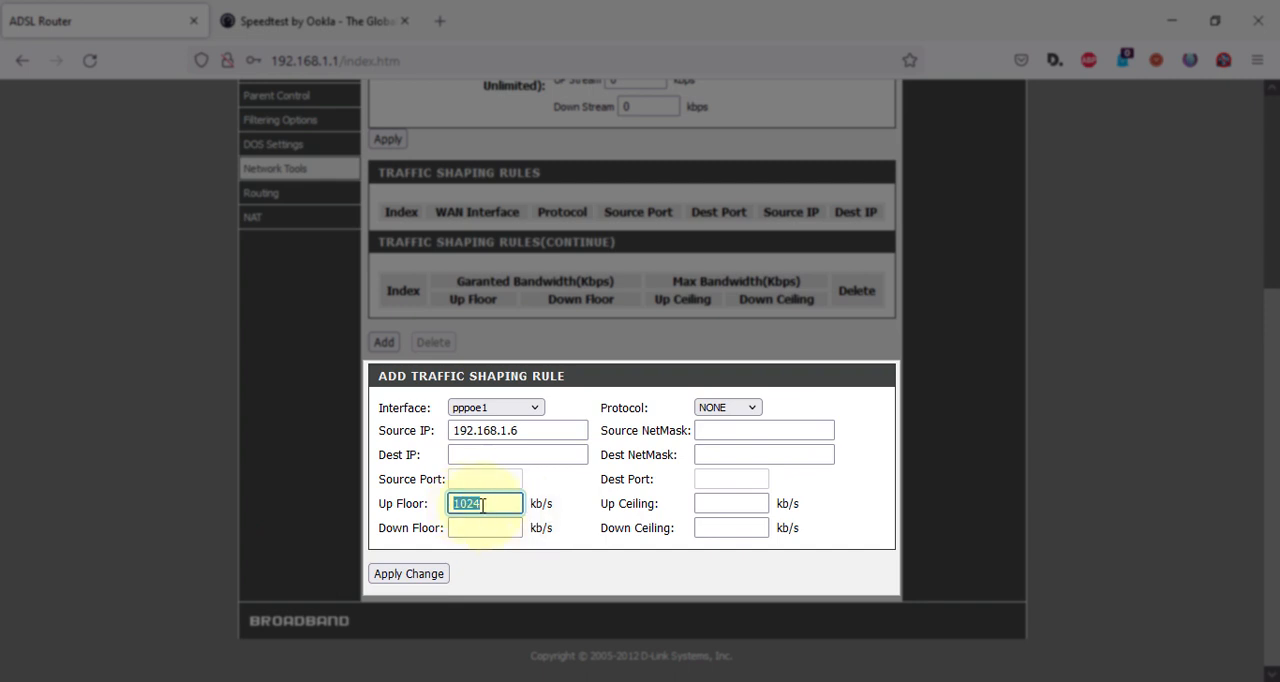
{"action": "key", "text": "BackSpace"}
Set both the Down Floor and the Down Ceiling of the rule to 1024 kb/s.
{"action": "left_click", "coordinate": [490, 529]}
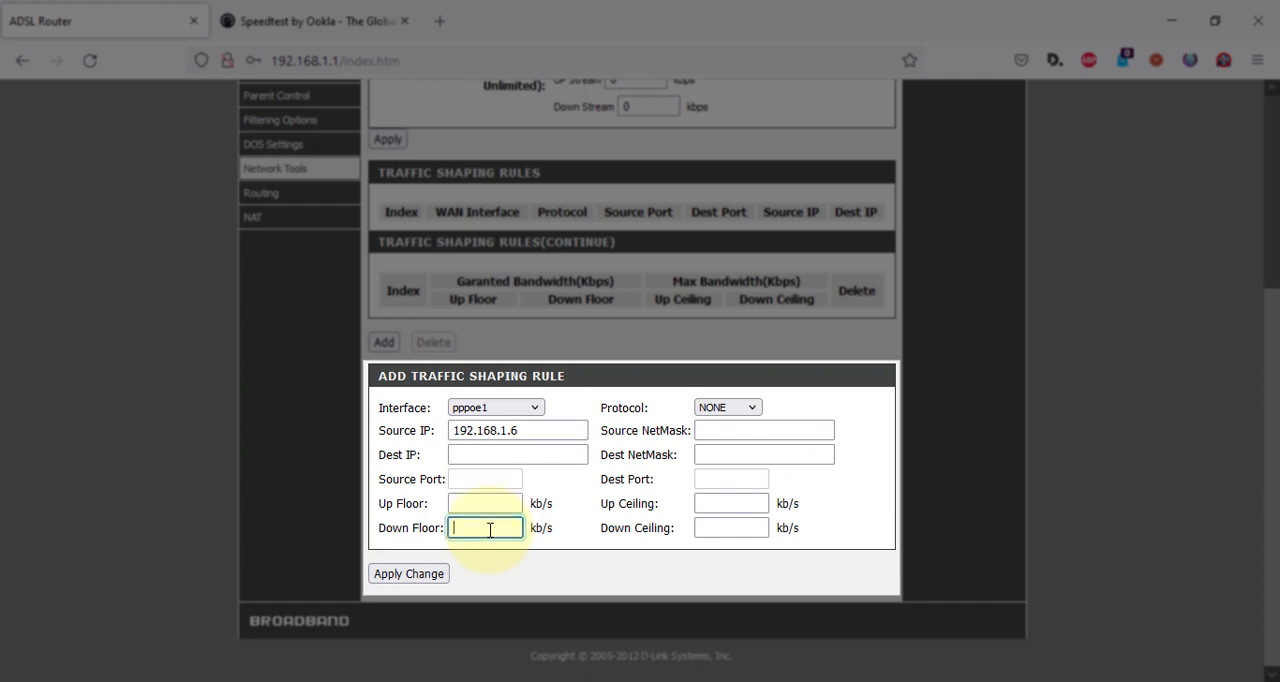
{"action": "type", "text": "1024"}
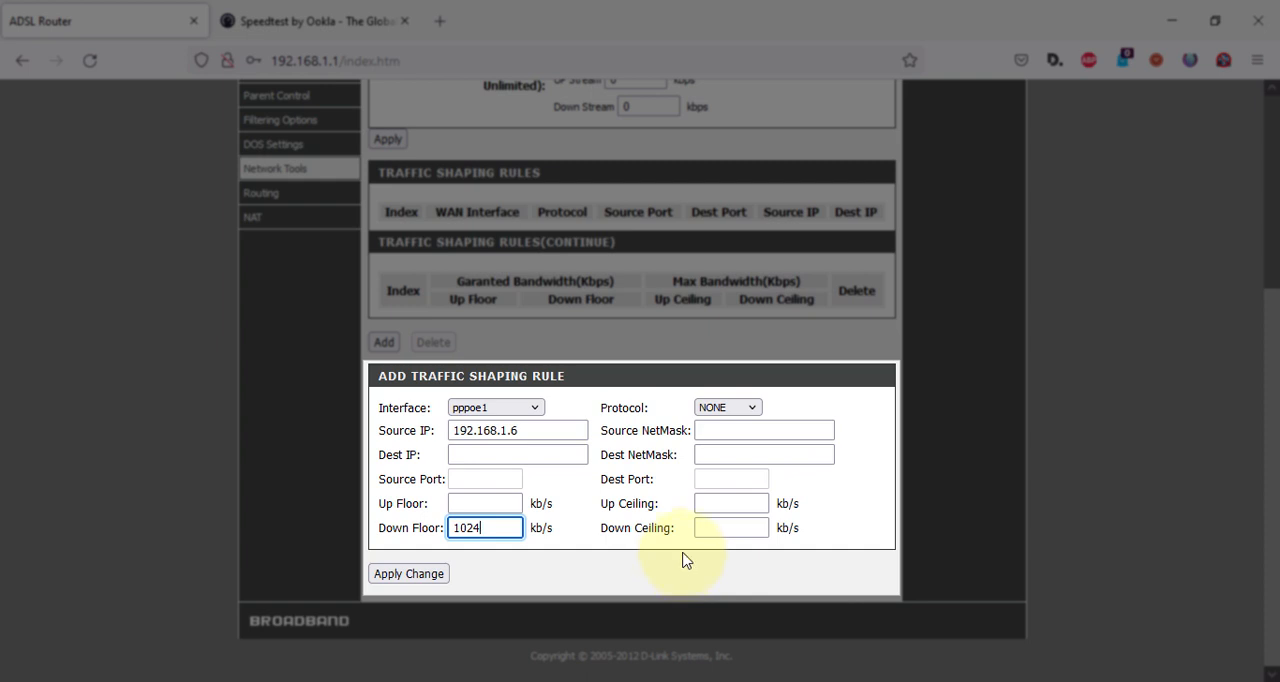
{"action": "left_click", "coordinate": [702, 524]}
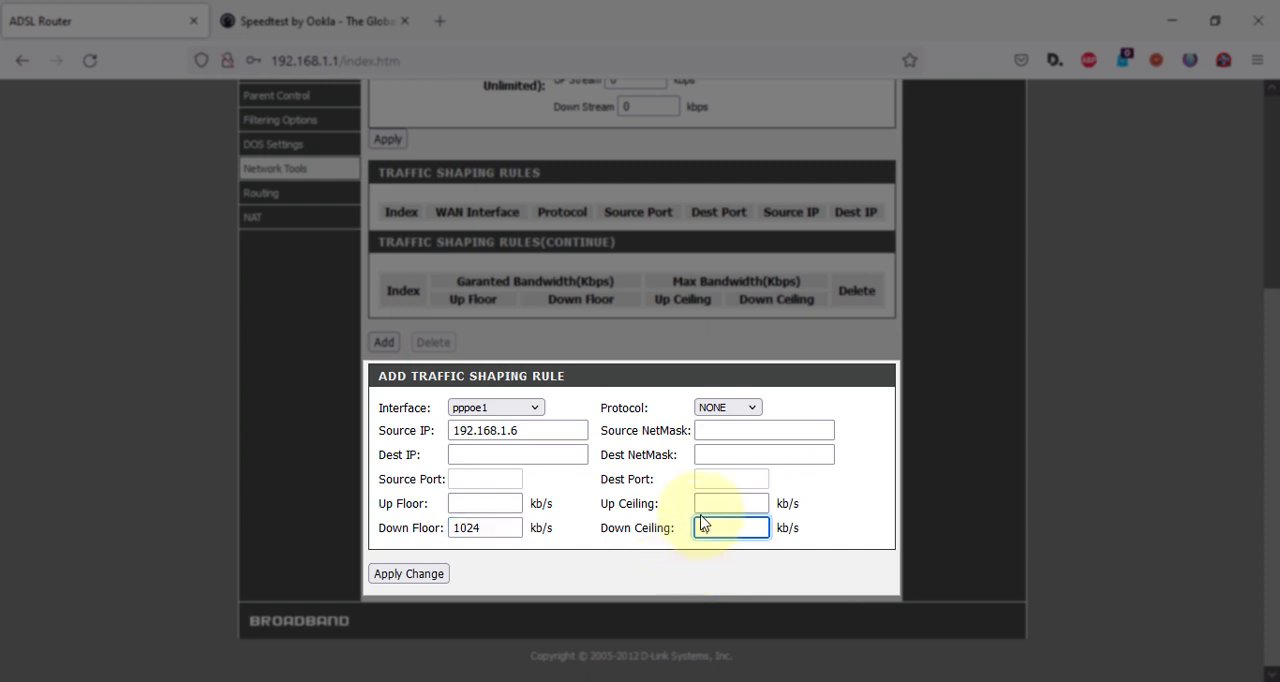
{"action": "type", "text": "1024"}
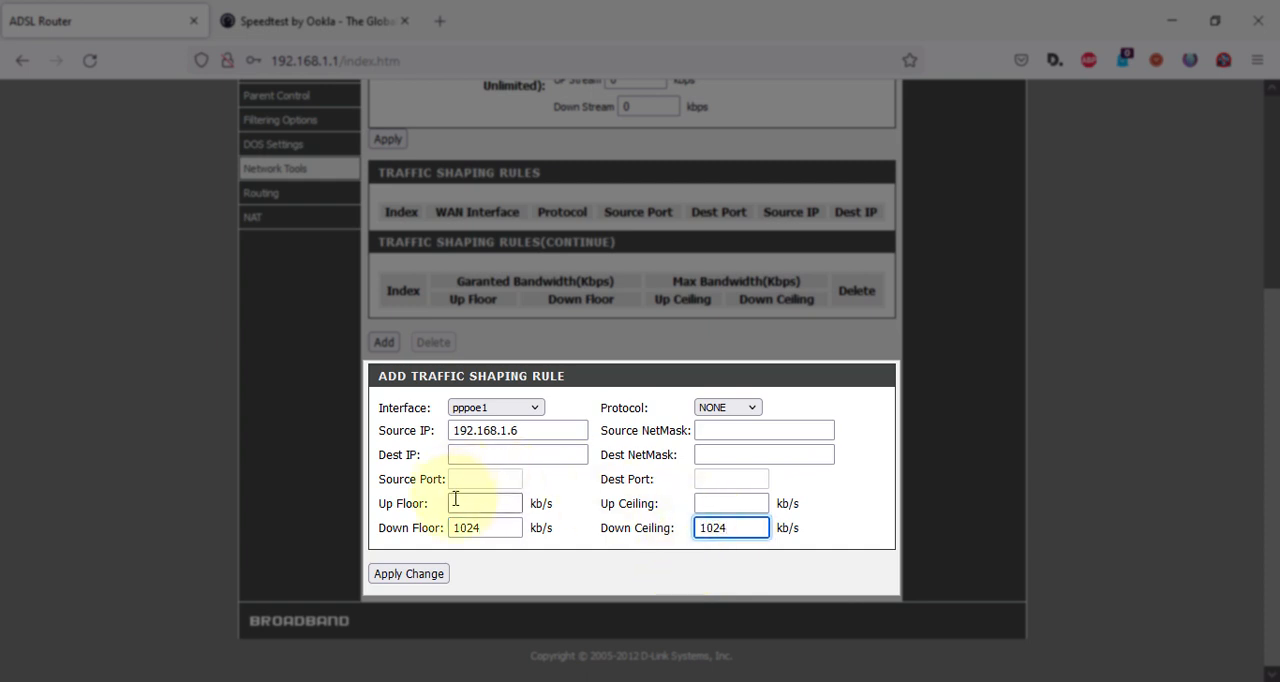
Leave the rule's Up Floor and Up Ceiling empty and apply the new traffic shaping rule.
{"action": "left_click", "coordinate": [505, 503]}
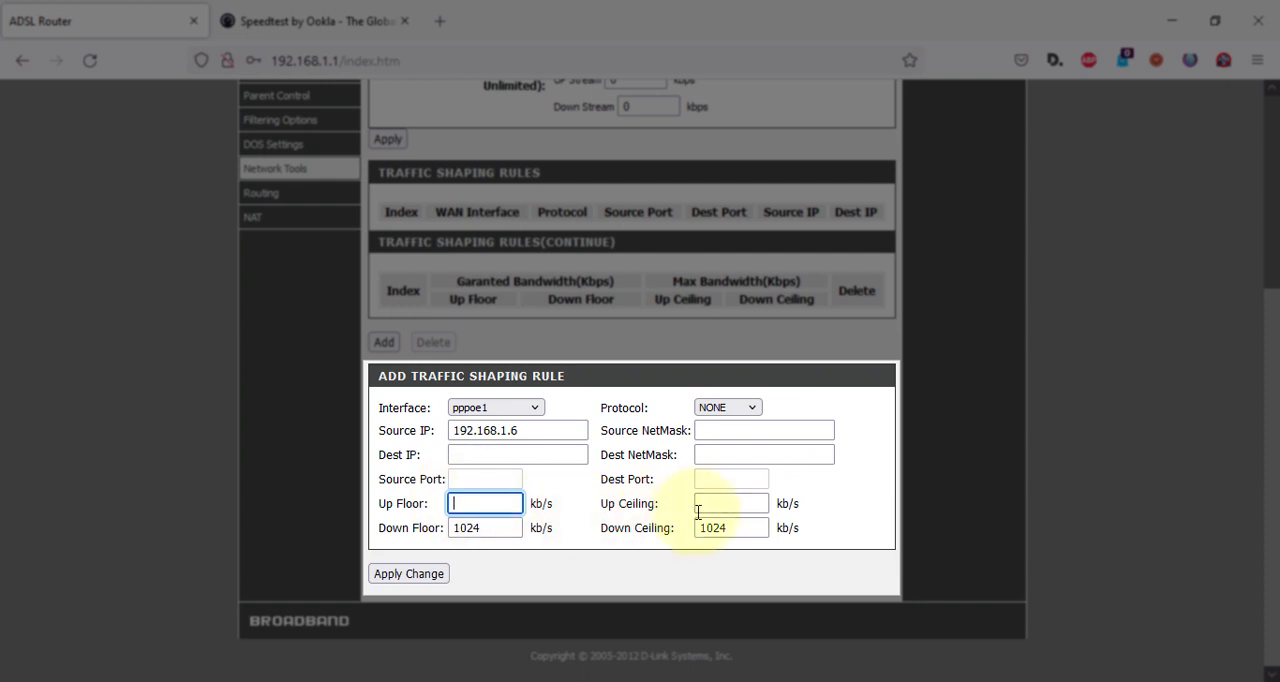
{"action": "left_click", "coordinate": [627, 562]}
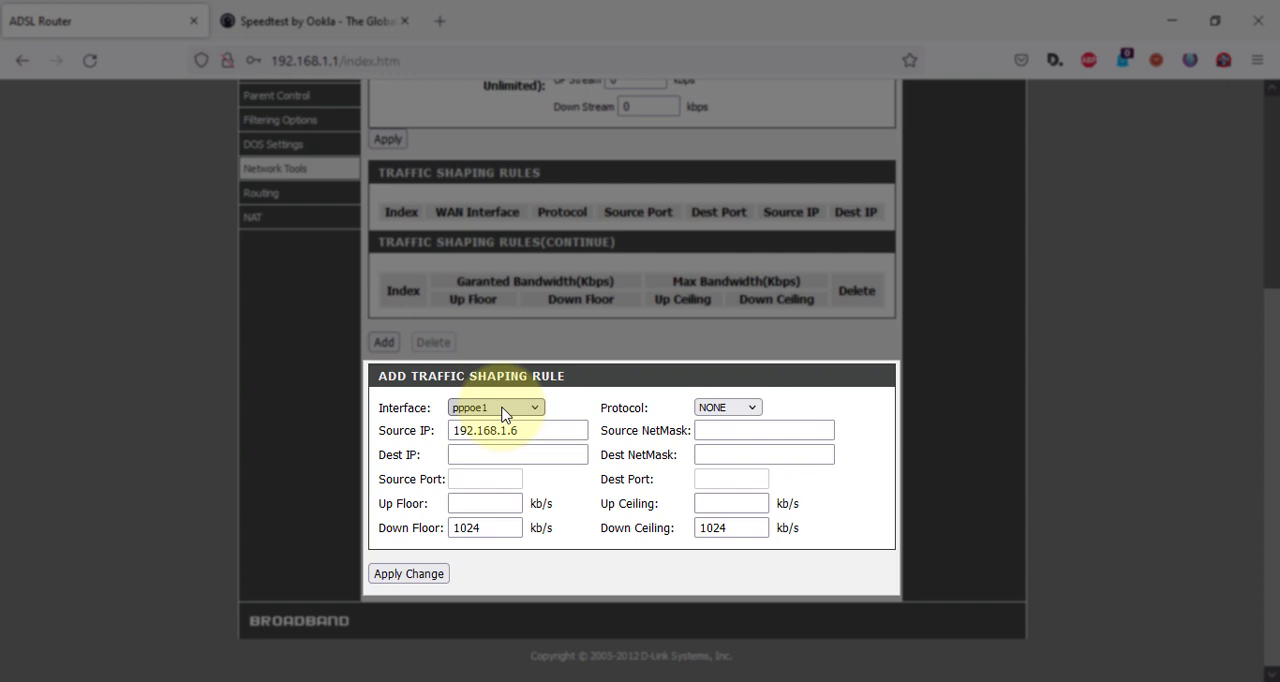
{"action": "left_click", "coordinate": [489, 501]}
{"action": "left_click", "coordinate": [745, 503]}
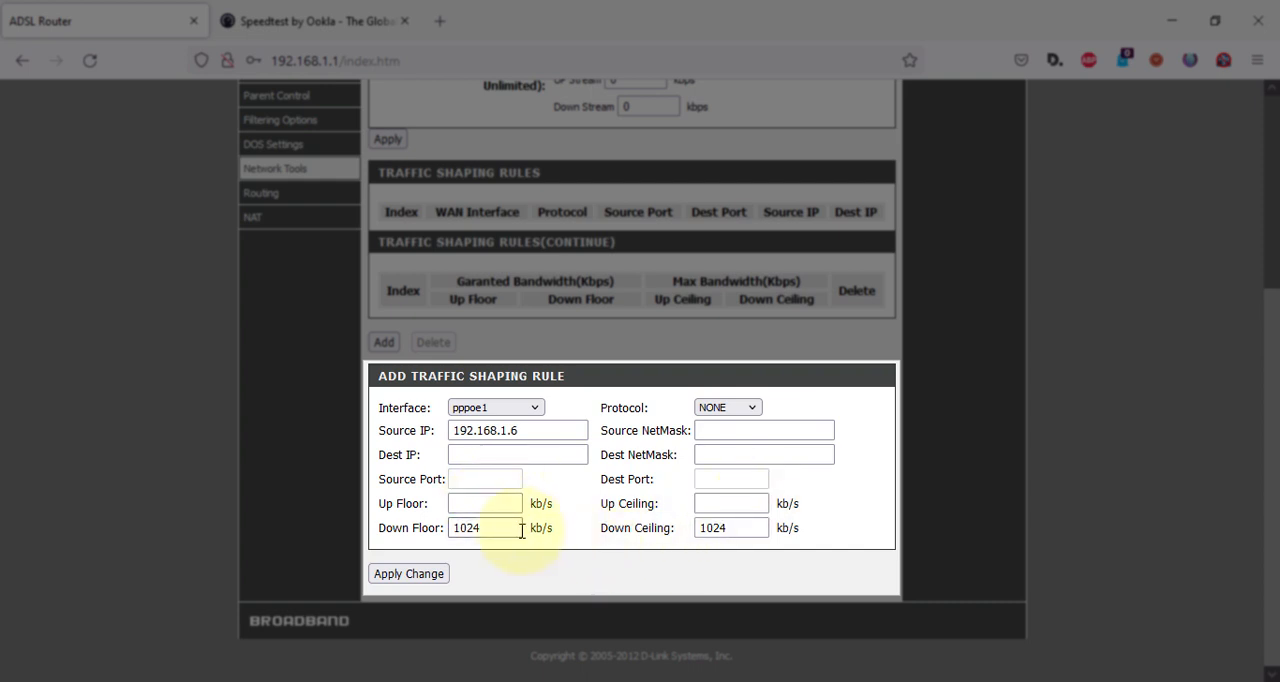
{"action": "left_click", "coordinate": [478, 503]}
{"action": "left_click", "coordinate": [721, 504]}
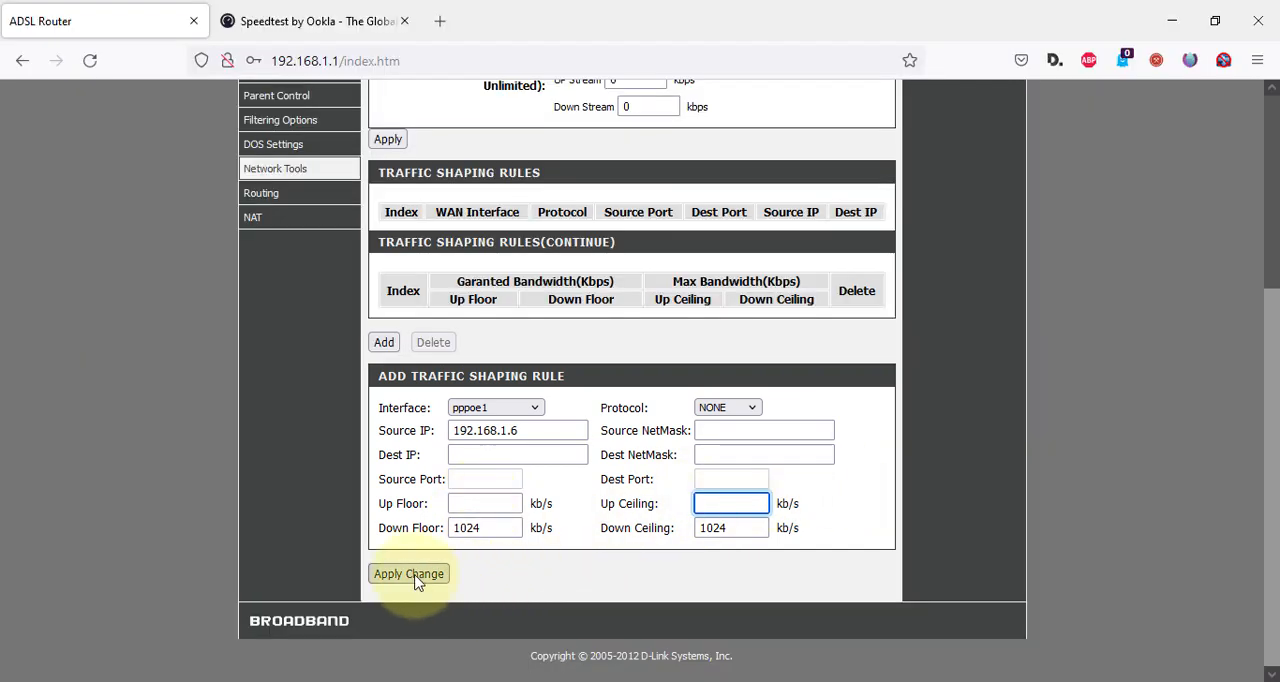
{"action": "left_click", "coordinate": [416, 578]}
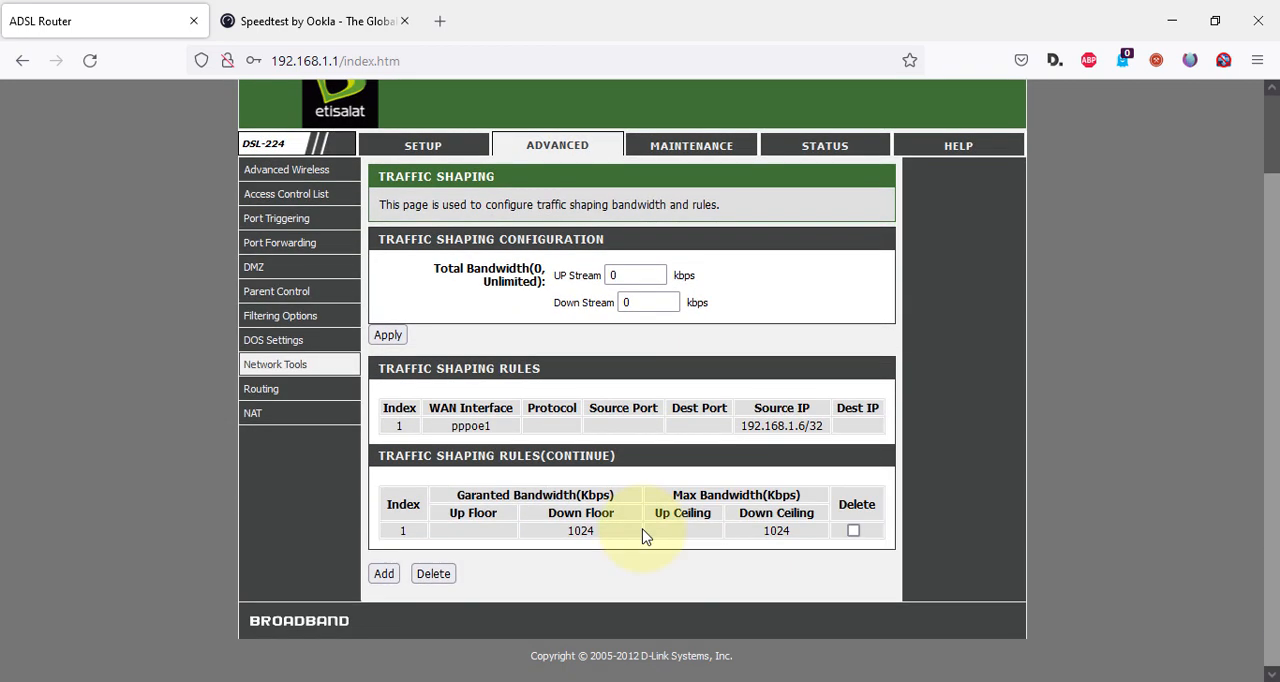
Switch to Speedtest, rerun the speed test under the new rule, and return to the router page.
{"action": "left_click", "coordinate": [334, 30]}
{"action": "left_click", "coordinate": [272, 375]}
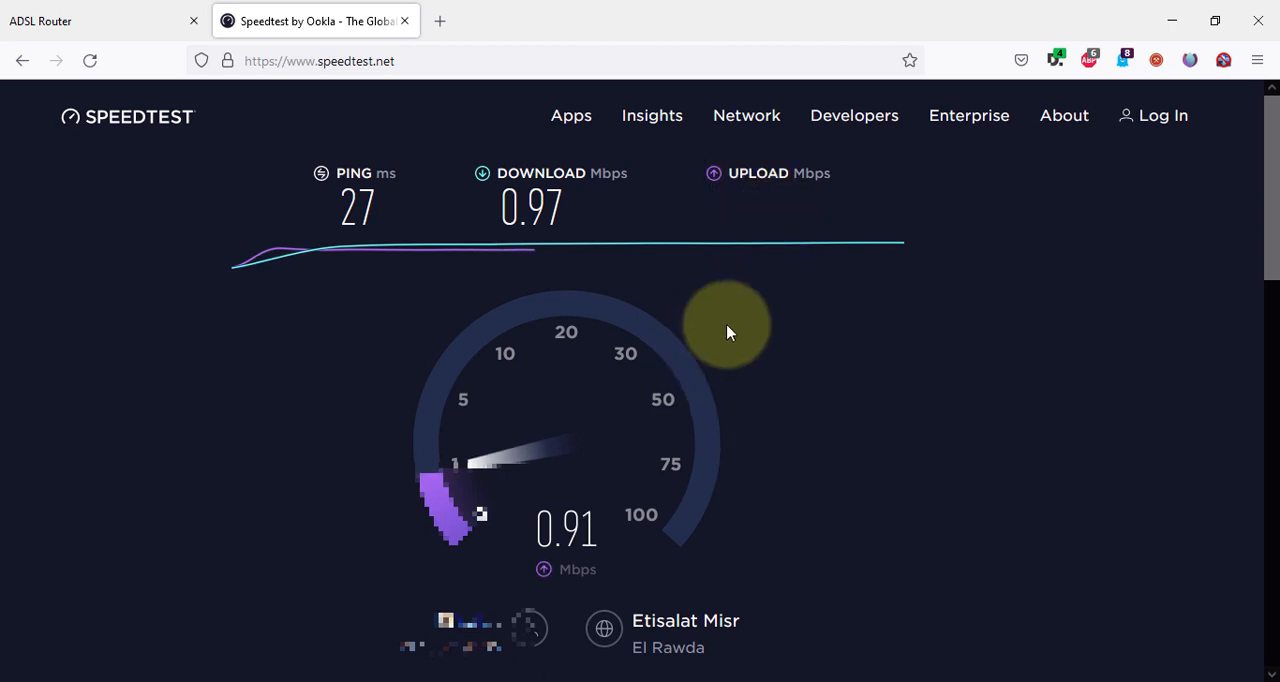
{"action": "left_click", "coordinate": [104, 20]}
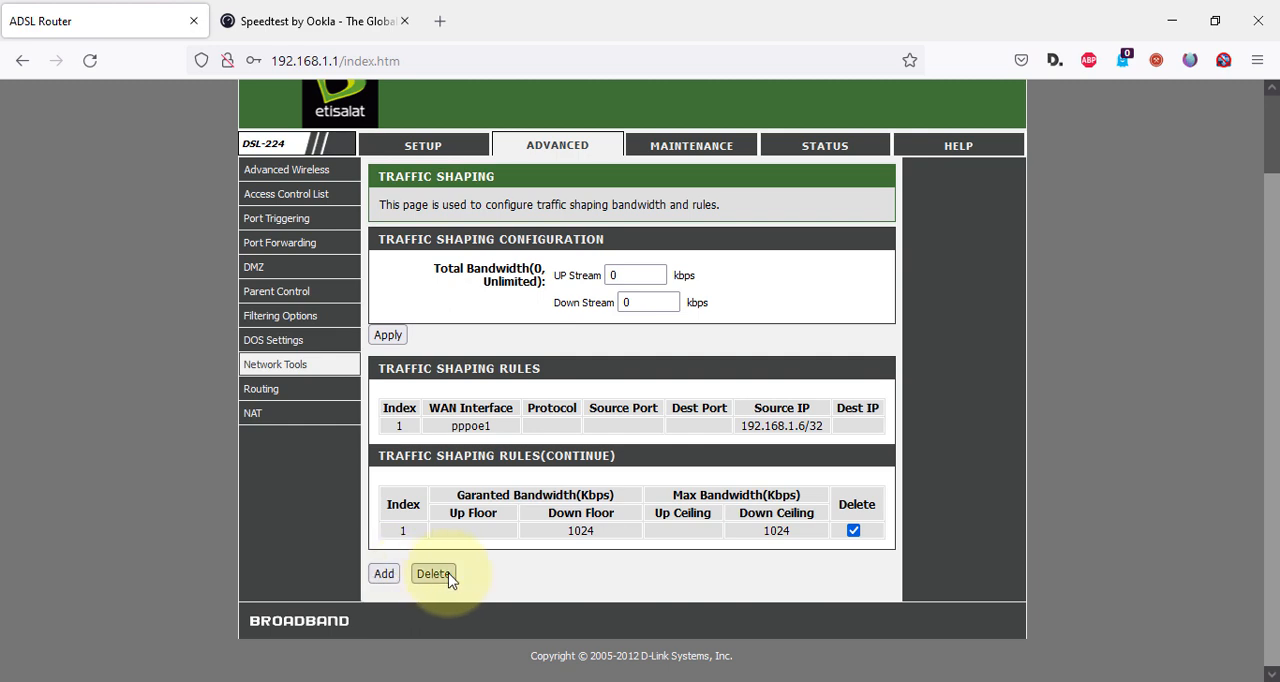
{"action": "left_click", "coordinate": [384, 573]}
{"action": "scroll", "coordinate": [471, 560], "scroll_direction": "down", "scroll_amount": 3}
{"action": "left_click", "coordinate": [520, 408]}
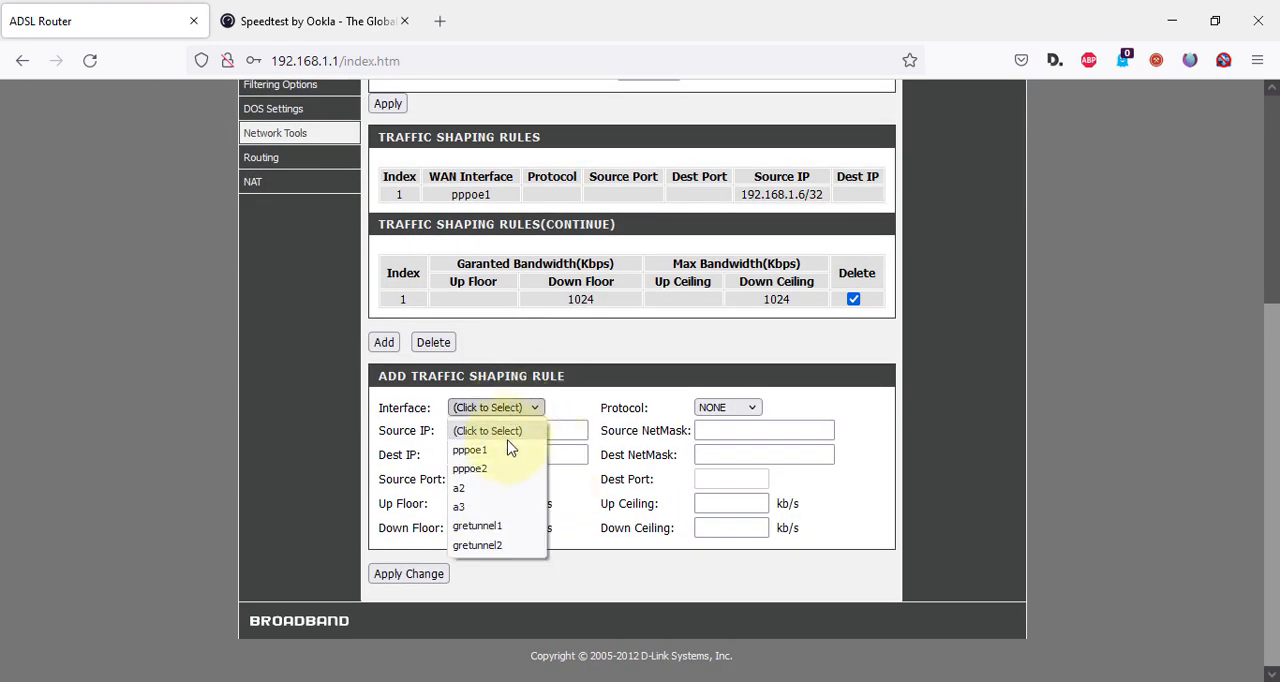
{"action": "left_click", "coordinate": [470, 450]}
{"action": "left_click", "coordinate": [478, 431]}
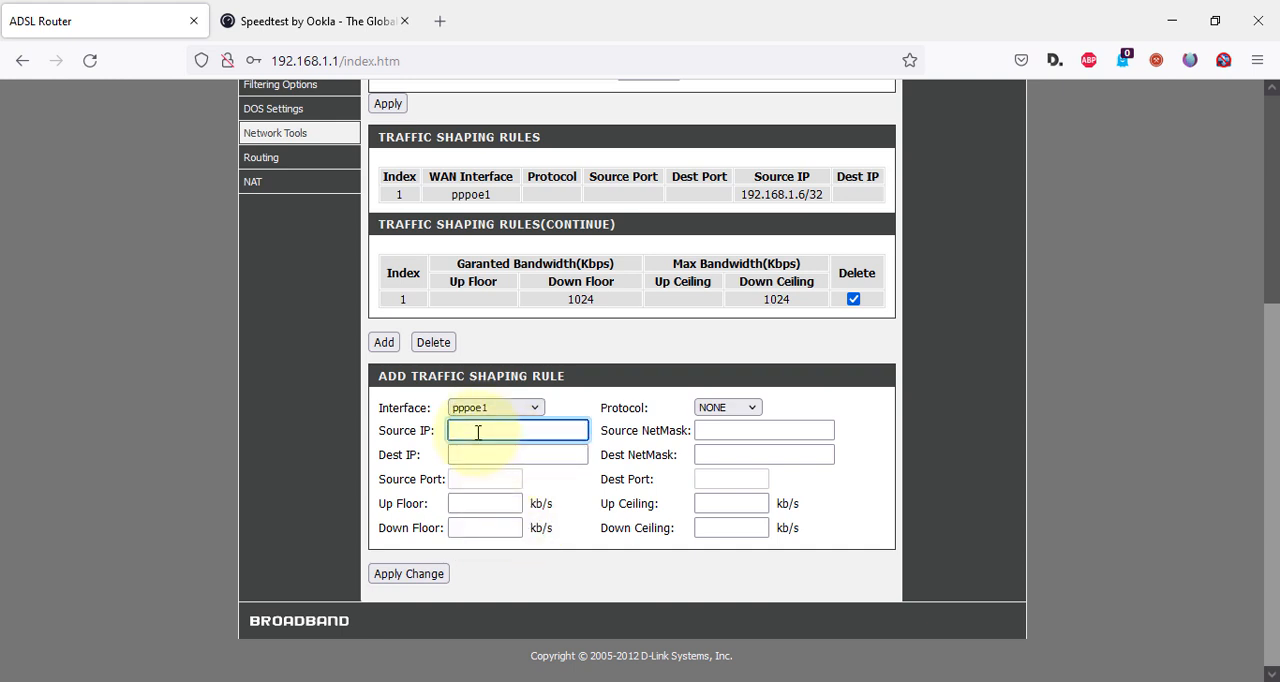
{"action": "left_click", "coordinate": [478, 531]}
{"action": "left_click", "coordinate": [723, 530]}
Delete the traffic shaping rule for source IP 192.168.1.6.
{"action": "scroll", "coordinate": [560, 520], "scroll_direction": "up", "scroll_amount": 3}
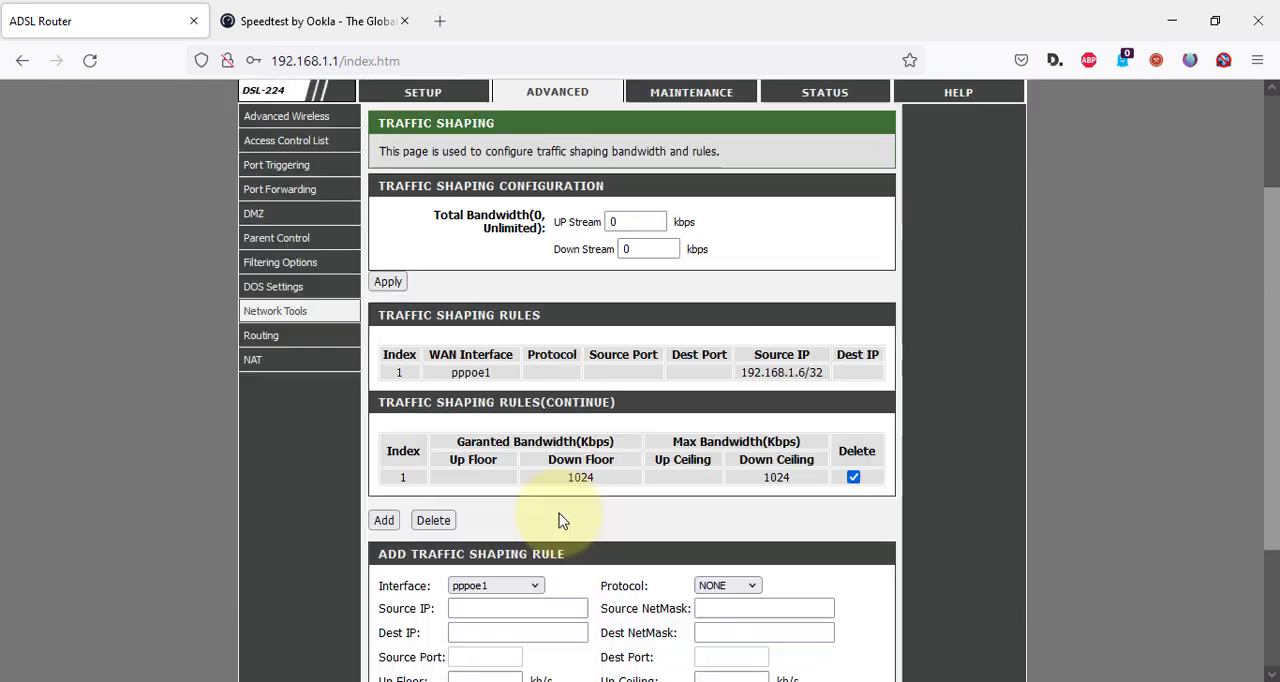
{"action": "scroll", "coordinate": [560, 520], "scroll_direction": "up", "scroll_amount": 2}
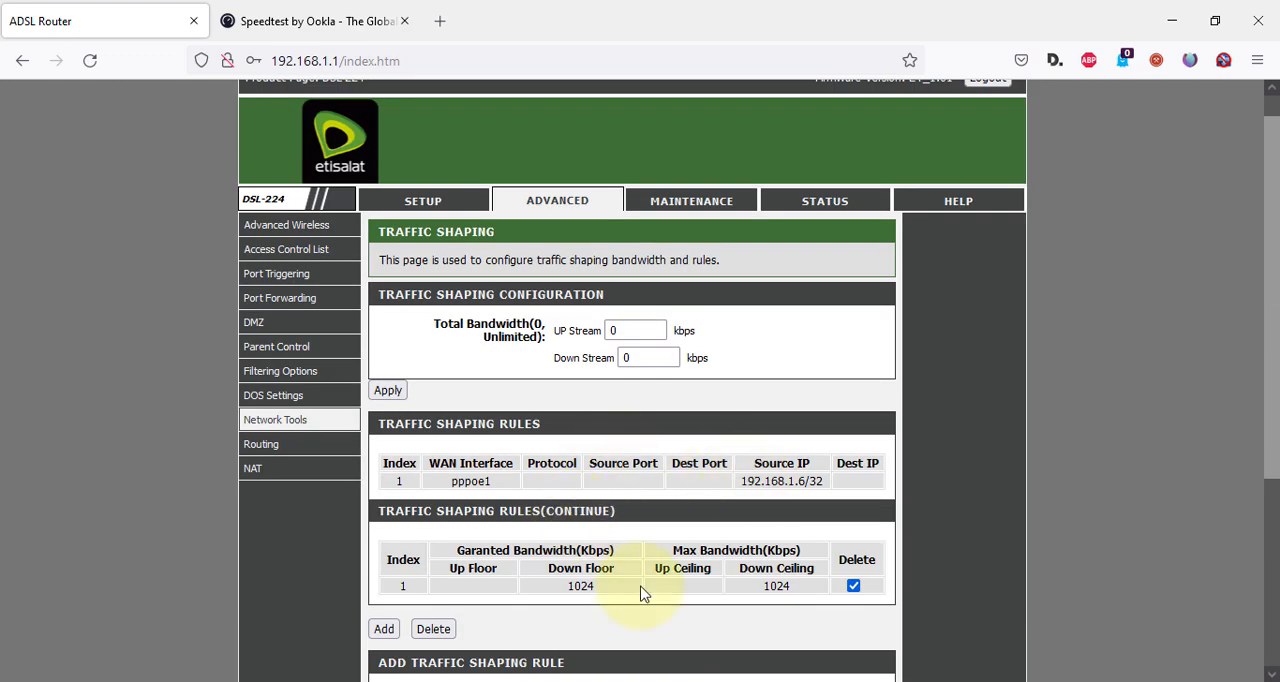
{"action": "left_click", "coordinate": [433, 629]}
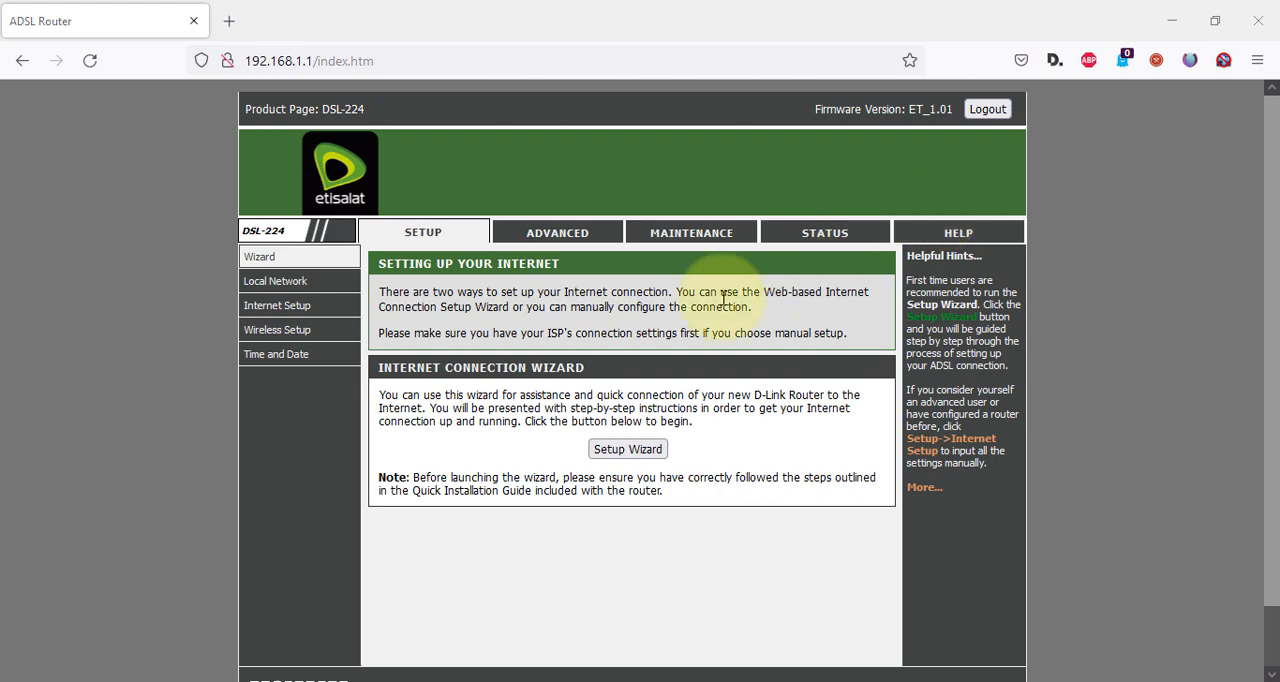
Open Client Limit in the advanced Network Tools, enable the limit to view its Maximum Devices setting, and switch it back to Disable.
{"action": "left_click", "coordinate": [532, 246]}
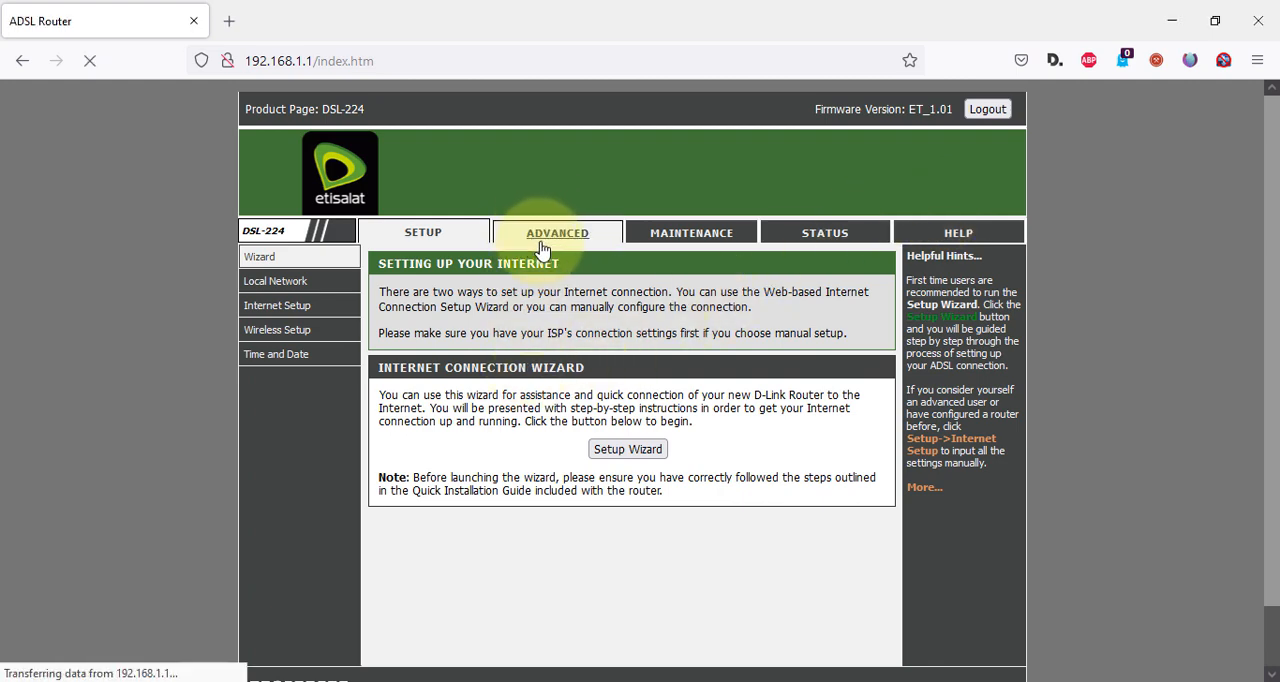
{"action": "scroll", "coordinate": [484, 374], "scroll_direction": "down", "scroll_amount": 1}
{"action": "scroll", "coordinate": [484, 374], "scroll_direction": "down", "scroll_amount": 1}
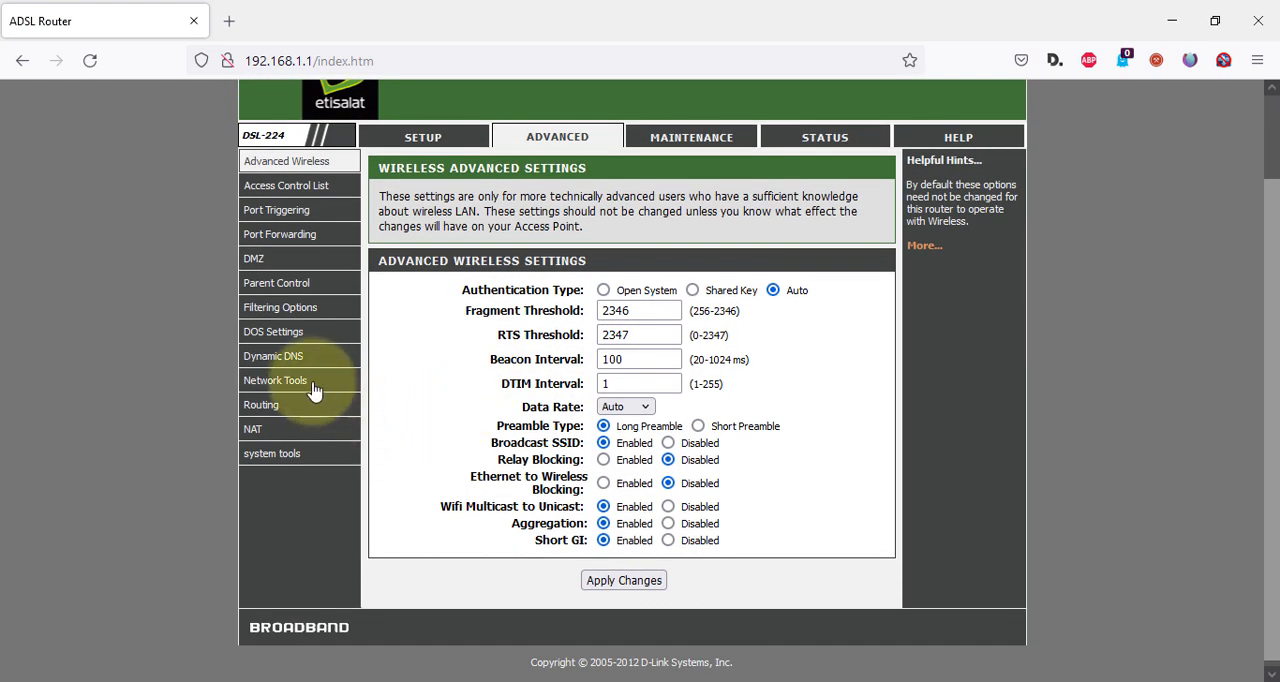
{"action": "mouse_move", "coordinate": [311, 388]}
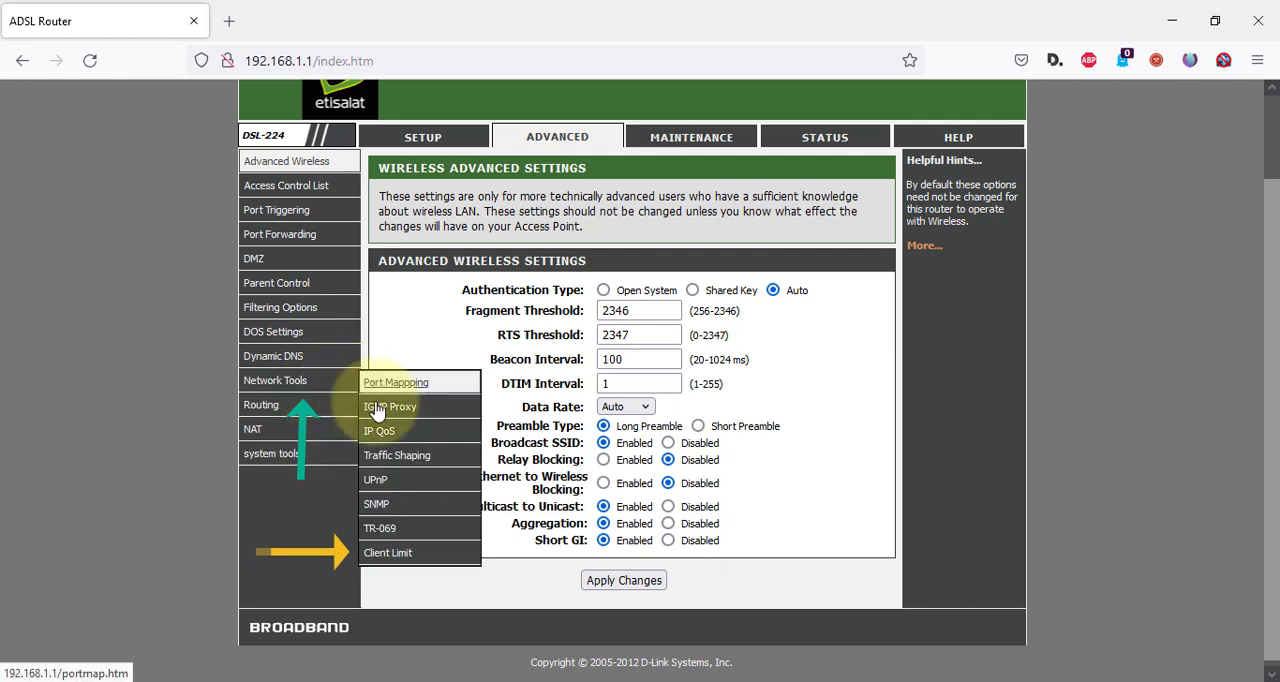
{"action": "left_click", "coordinate": [410, 553]}
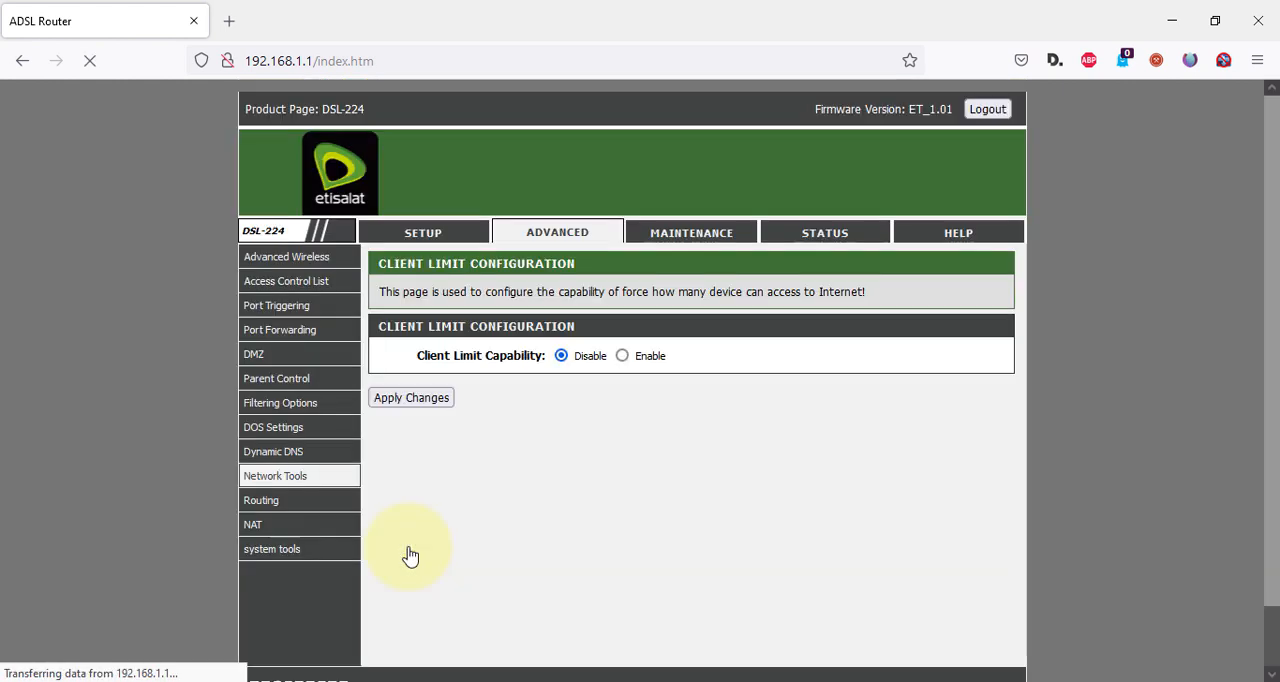
{"action": "left_click", "coordinate": [623, 357]}
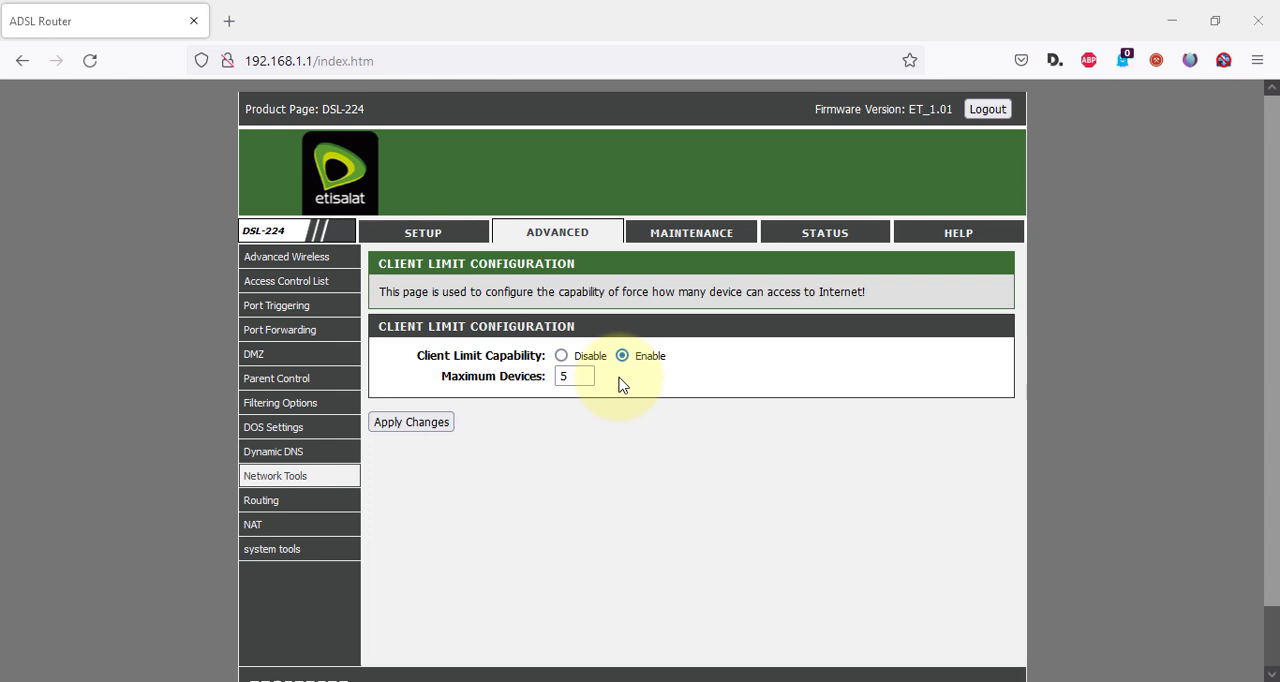
{"action": "left_click", "coordinate": [561, 355]}
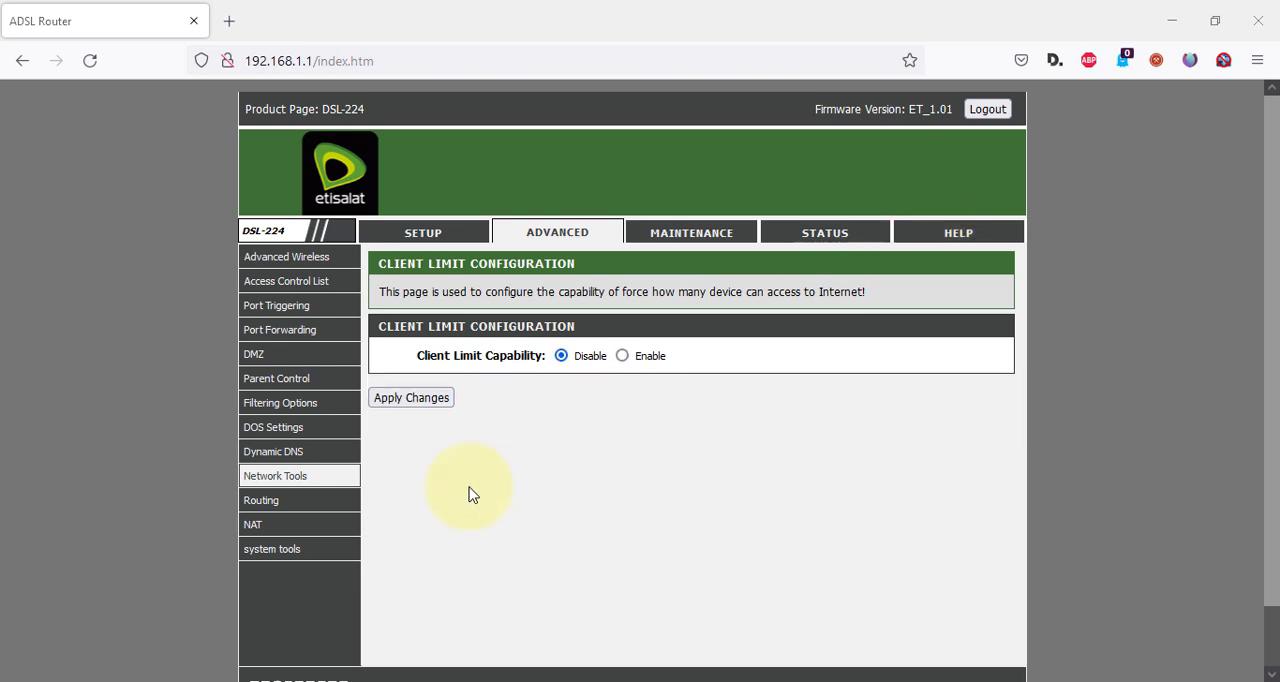
Open the Traffic Monitor in the advanced system tools and examine the usage graph and each device's rates and traffic usage.
{"action": "left_click", "coordinate": [274, 558]}
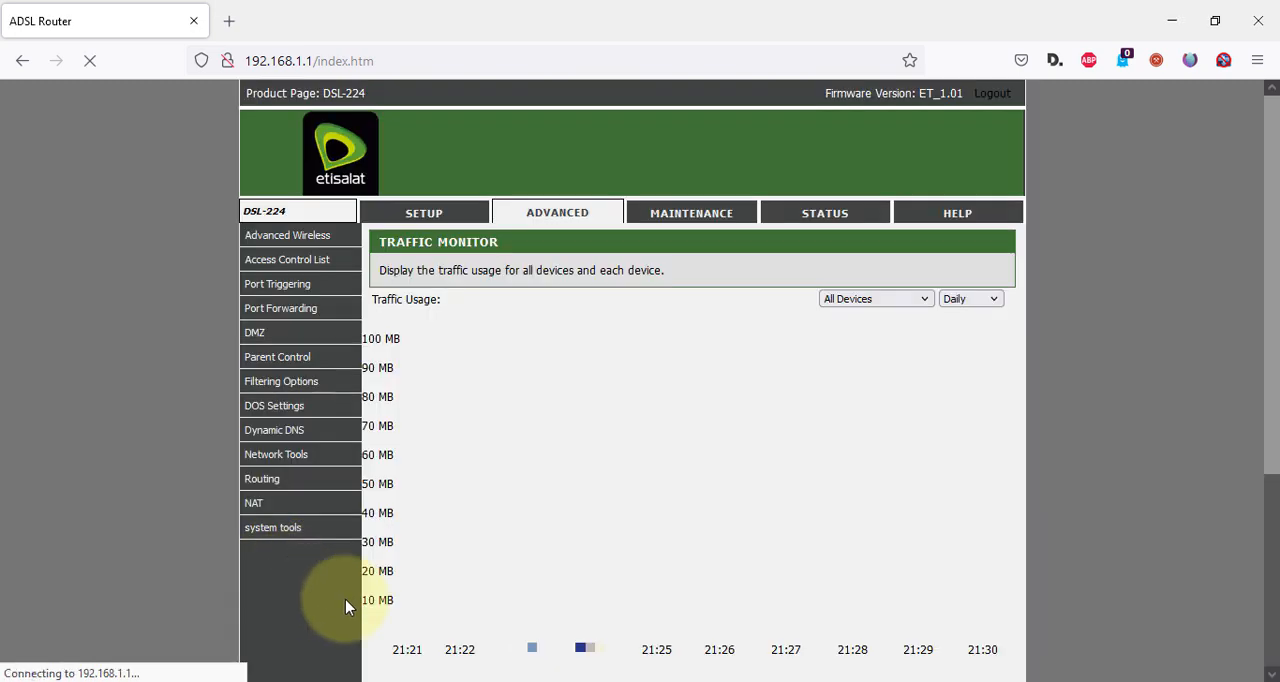
{"action": "scroll", "coordinate": [552, 460], "scroll_direction": "down", "scroll_amount": 3}
{"action": "scroll", "coordinate": [890, 238], "scroll_direction": "up", "scroll_amount": 3}
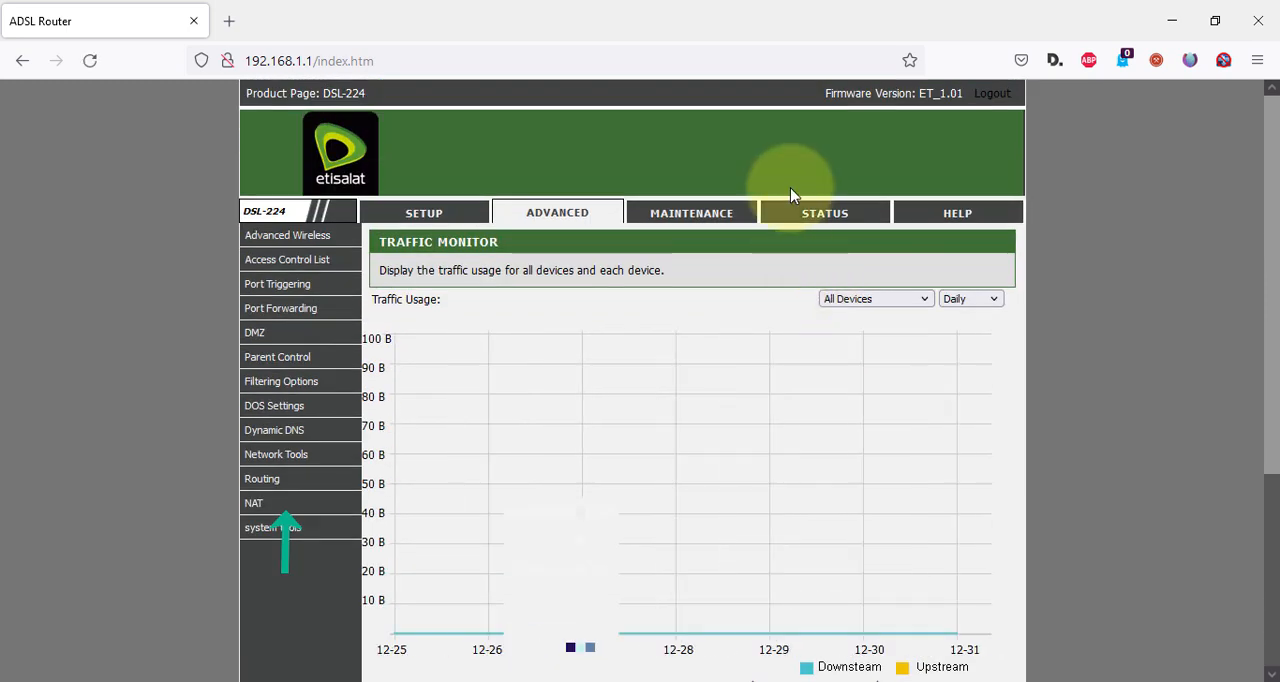
{"action": "scroll", "coordinate": [866, 369], "scroll_direction": "down", "scroll_amount": 3}
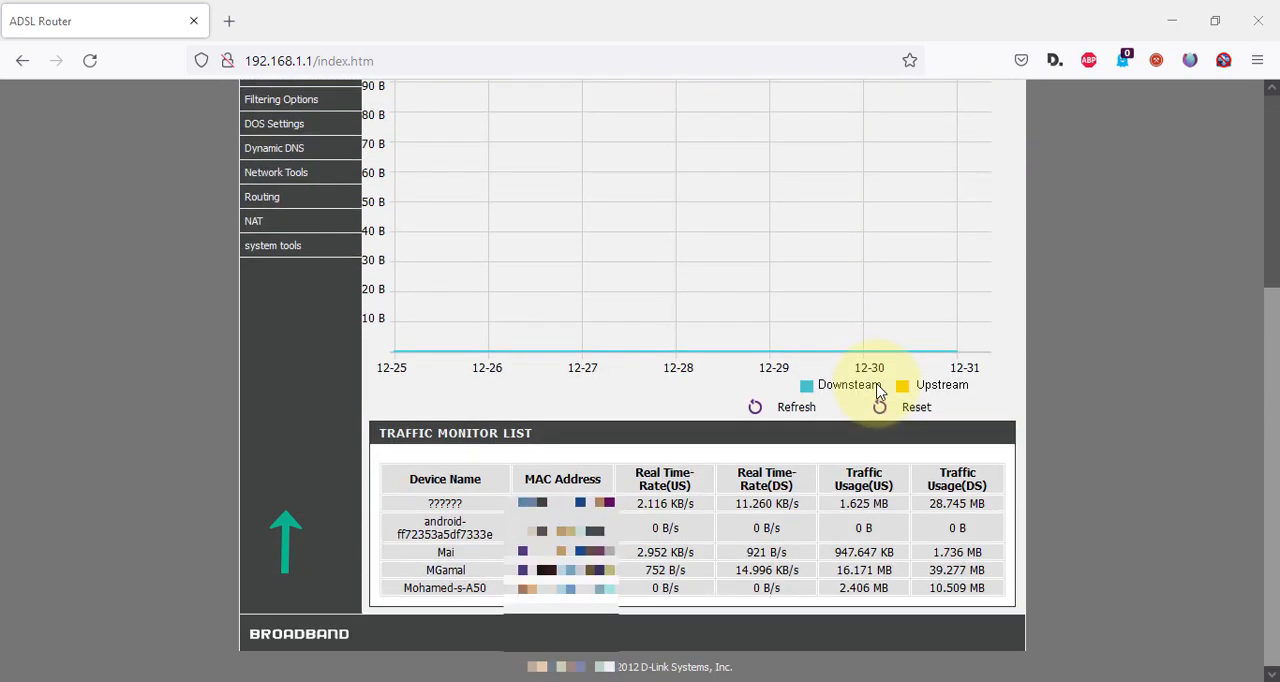
{"action": "scroll", "coordinate": [878, 393], "scroll_direction": "up", "scroll_amount": 1}
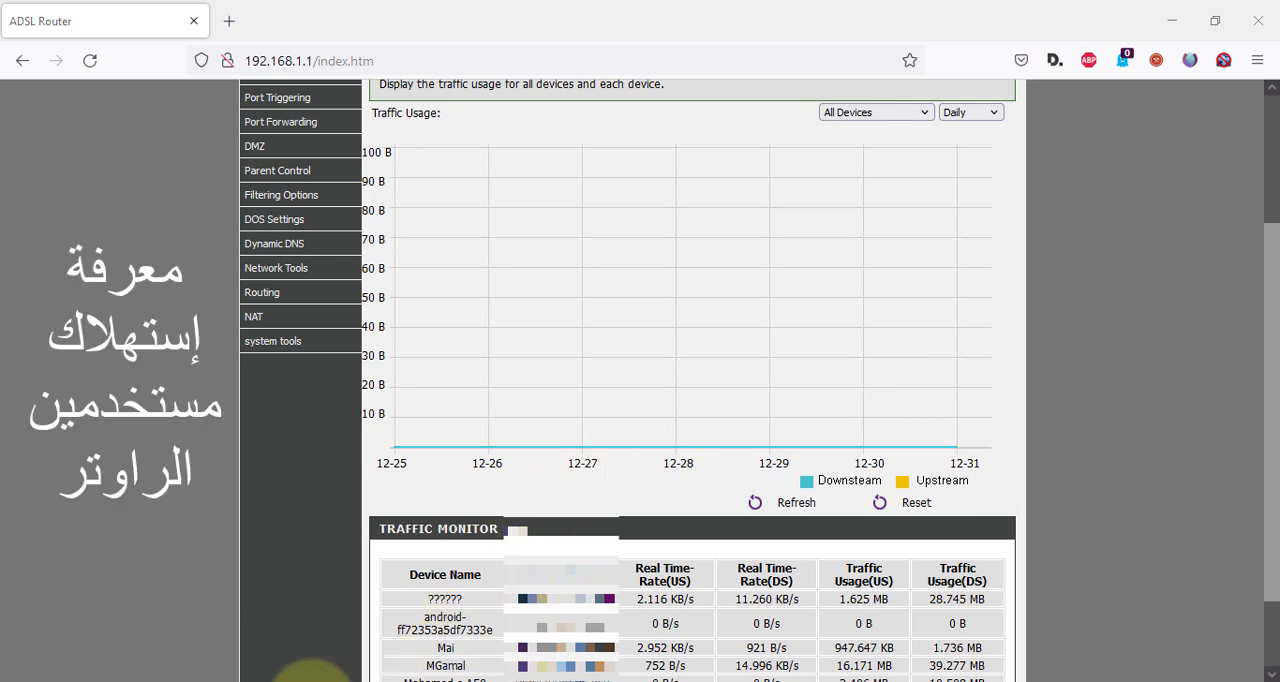
{"action": "scroll", "coordinate": [640, 512], "scroll_direction": "down", "scroll_amount": 1}
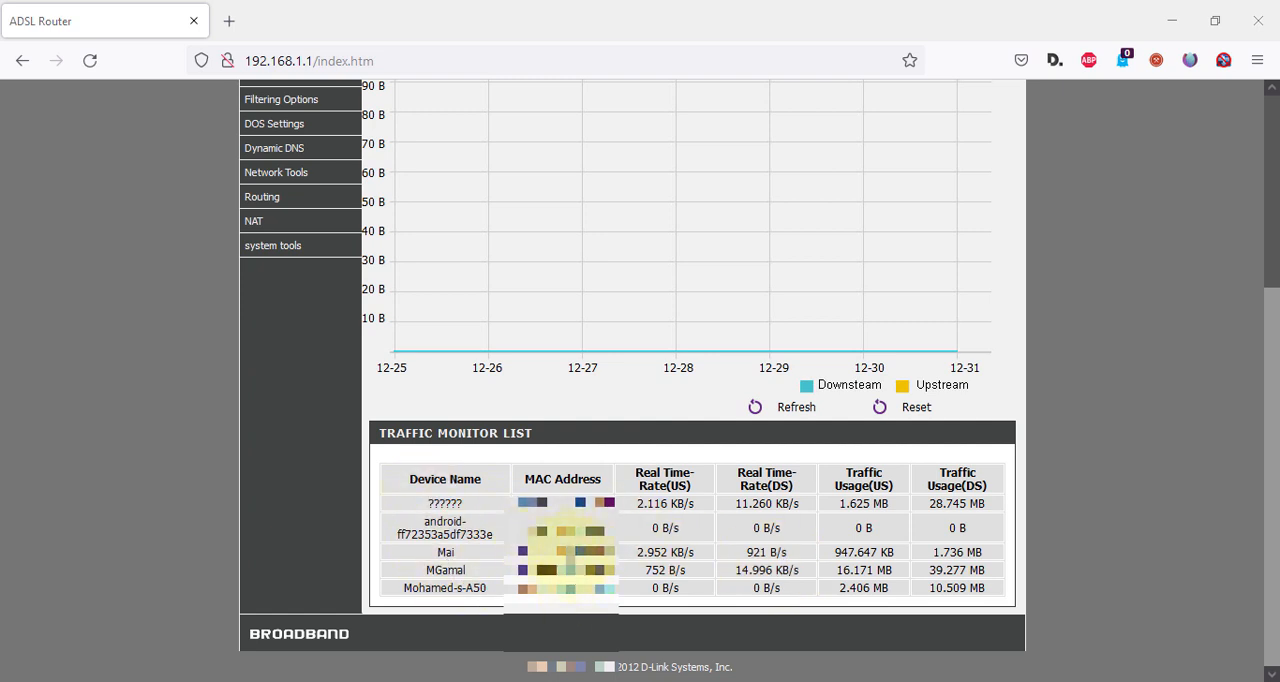
{"action": "scroll", "coordinate": [555, 568], "scroll_direction": "up", "scroll_amount": 5}
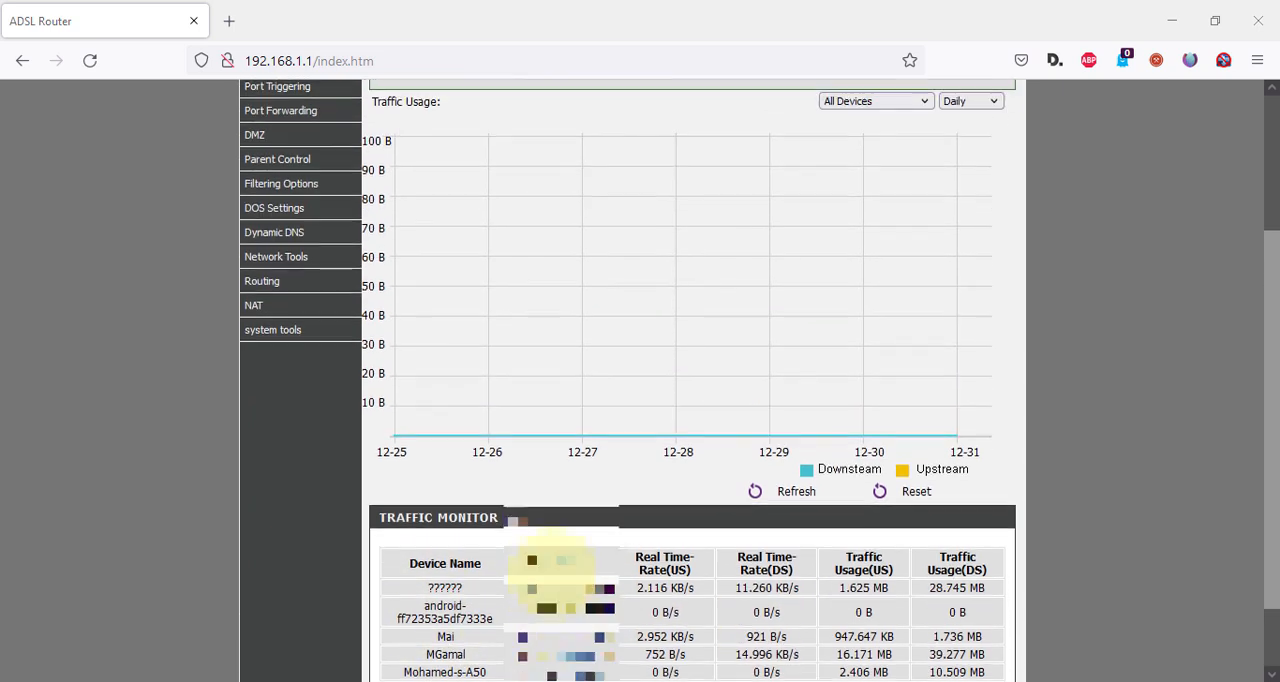
{"action": "scroll", "coordinate": [760, 533], "scroll_direction": "down", "scroll_amount": 2}
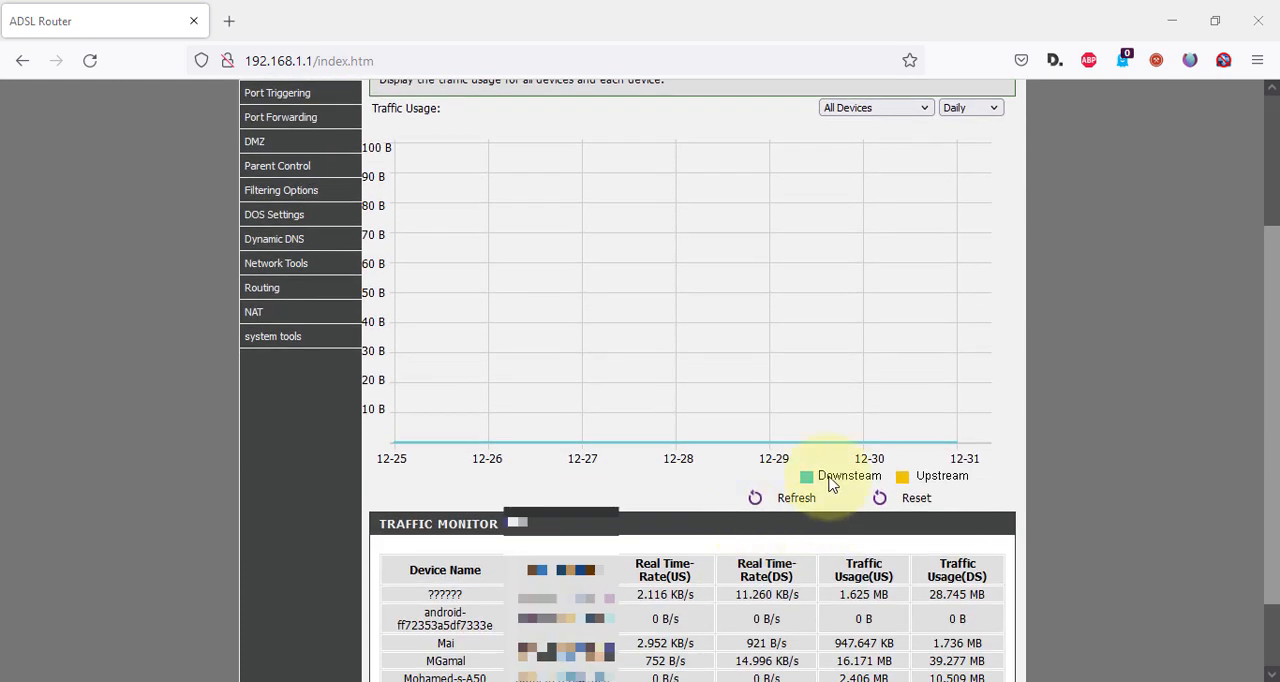
{"action": "scroll", "coordinate": [910, 345], "scroll_direction": "down", "scroll_amount": 2}
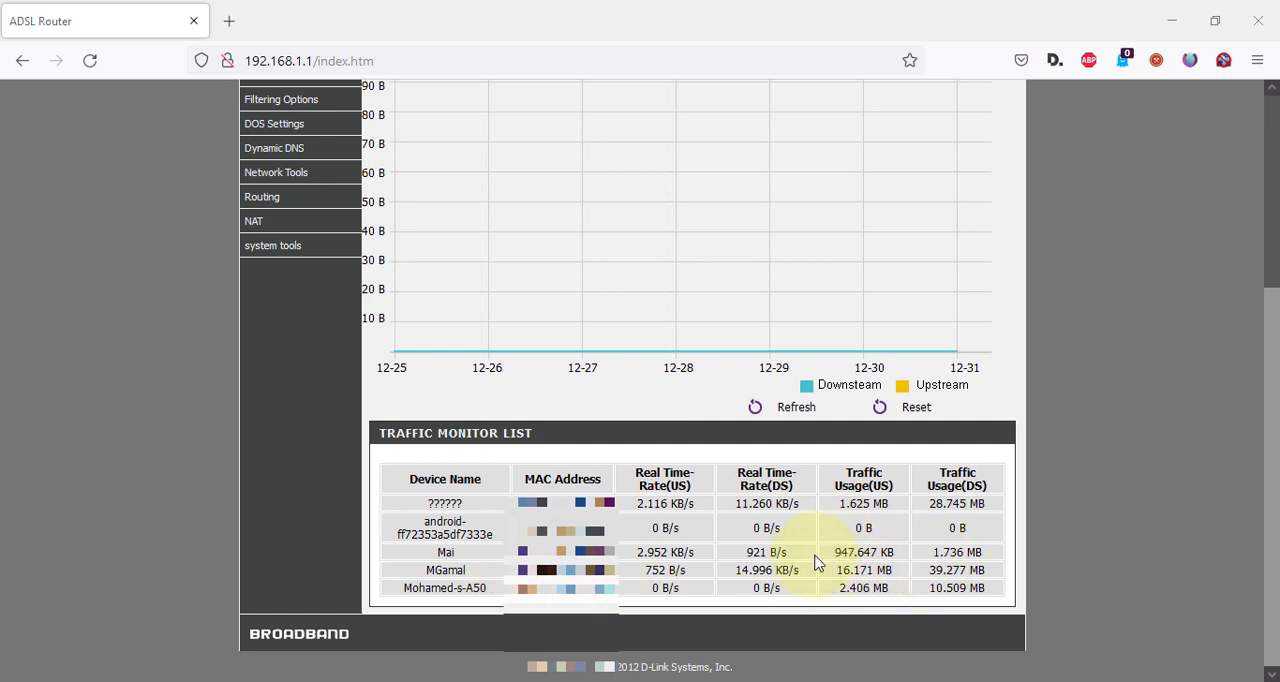
{"action": "scroll", "coordinate": [815, 563], "scroll_direction": "up", "scroll_amount": 5}
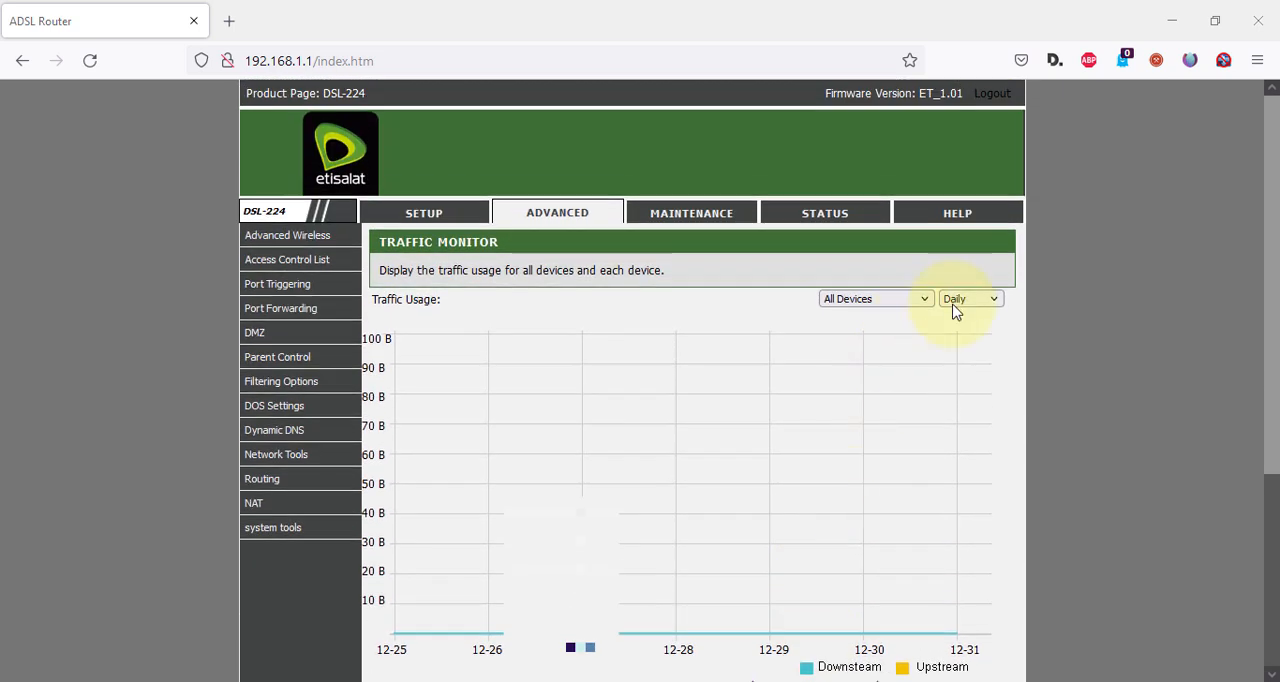
Look through the selectable devices, display the traffic usage graph for all devices as Minutely, and review the per-device list.
{"action": "left_click", "coordinate": [909, 302]}
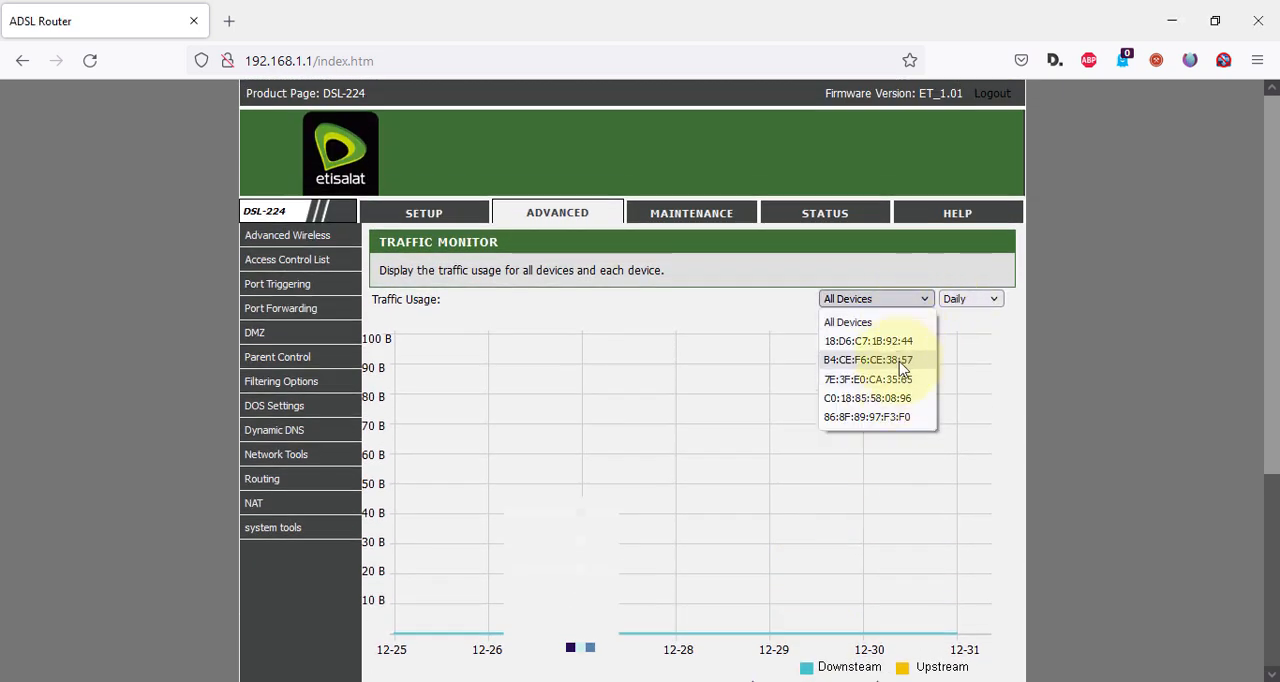
{"action": "left_click", "coordinate": [965, 299]}
{"action": "left_click", "coordinate": [965, 299]}
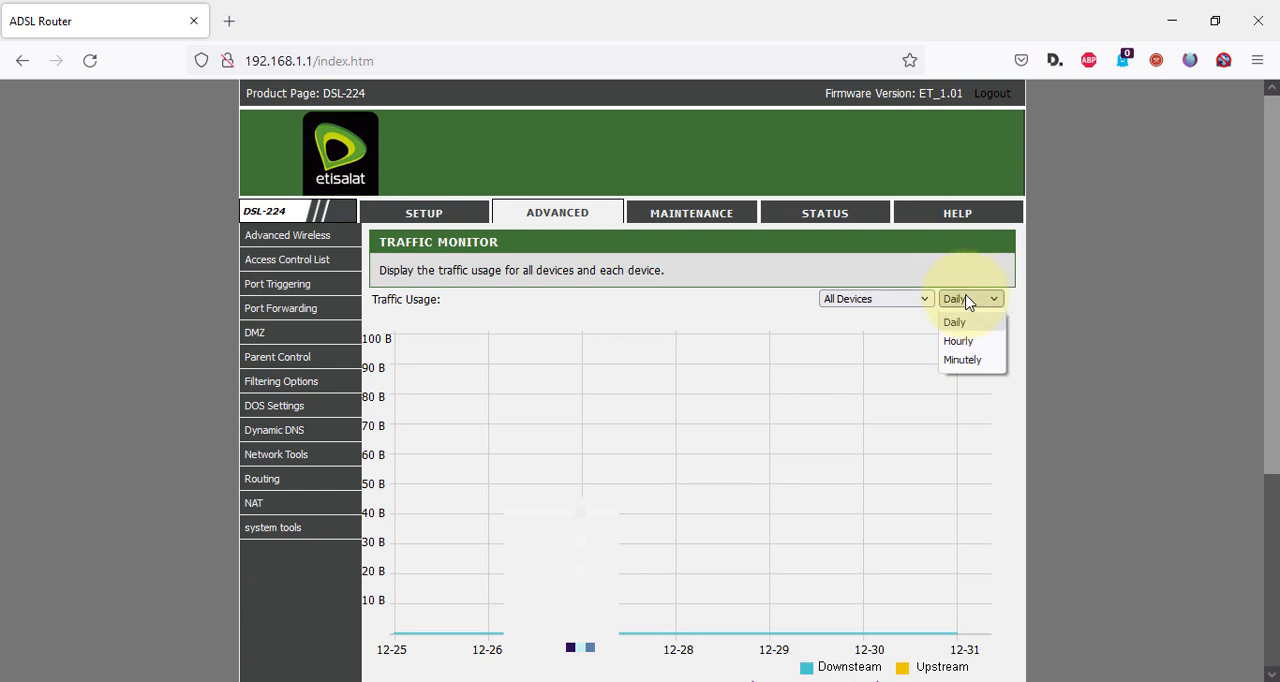
{"action": "left_click", "coordinate": [975, 360]}
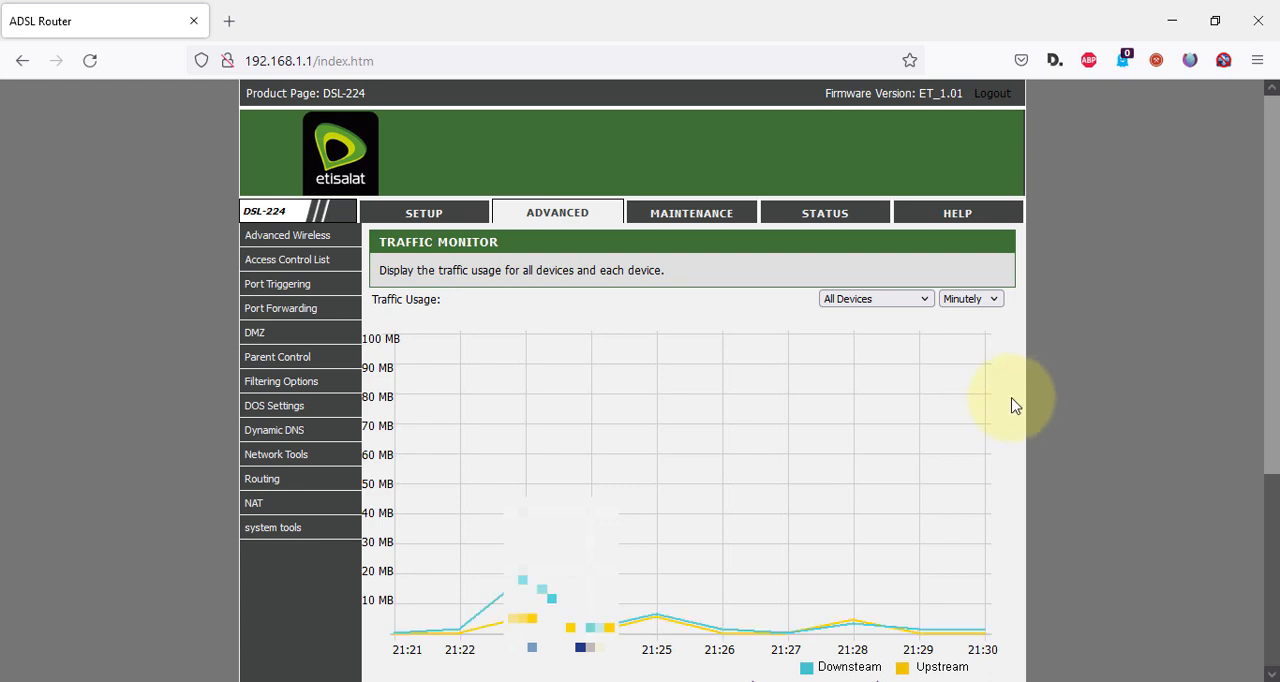
{"action": "scroll", "coordinate": [1013, 405], "scroll_direction": "down", "scroll_amount": 5}
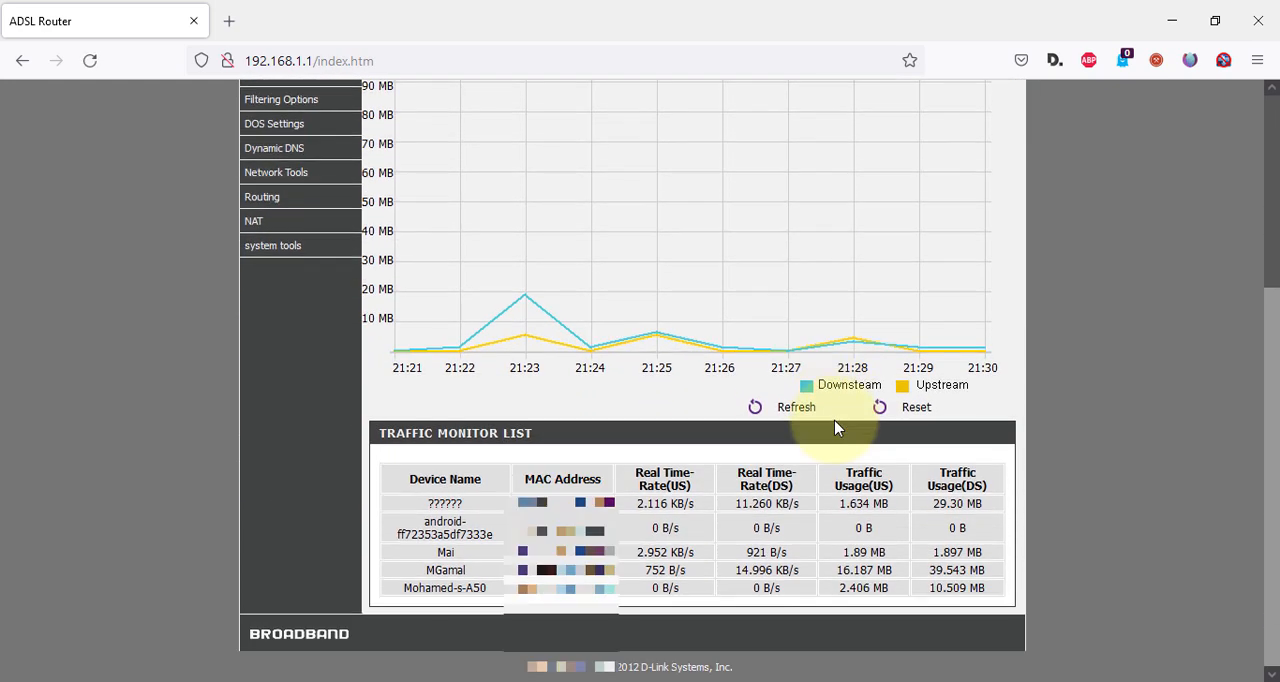
Show the Minutely traffic usage of only device 7E:3F:E0:CA:35:65 and examine its downstream and upstream graph.
{"action": "scroll", "coordinate": [838, 428], "scroll_direction": "up", "scroll_amount": 5}
{"action": "left_click", "coordinate": [888, 300]}
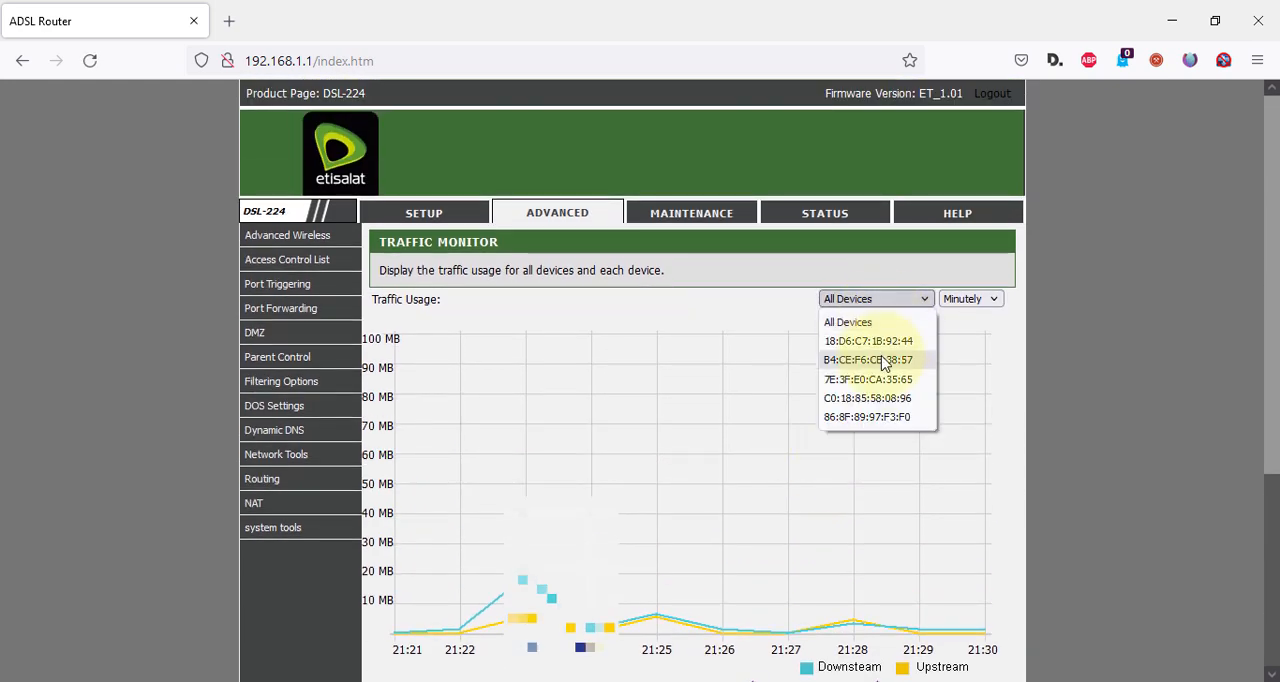
{"action": "scroll", "coordinate": [884, 364], "scroll_direction": "down", "scroll_amount": 3}
{"action": "left_click", "coordinate": [878, 170]}
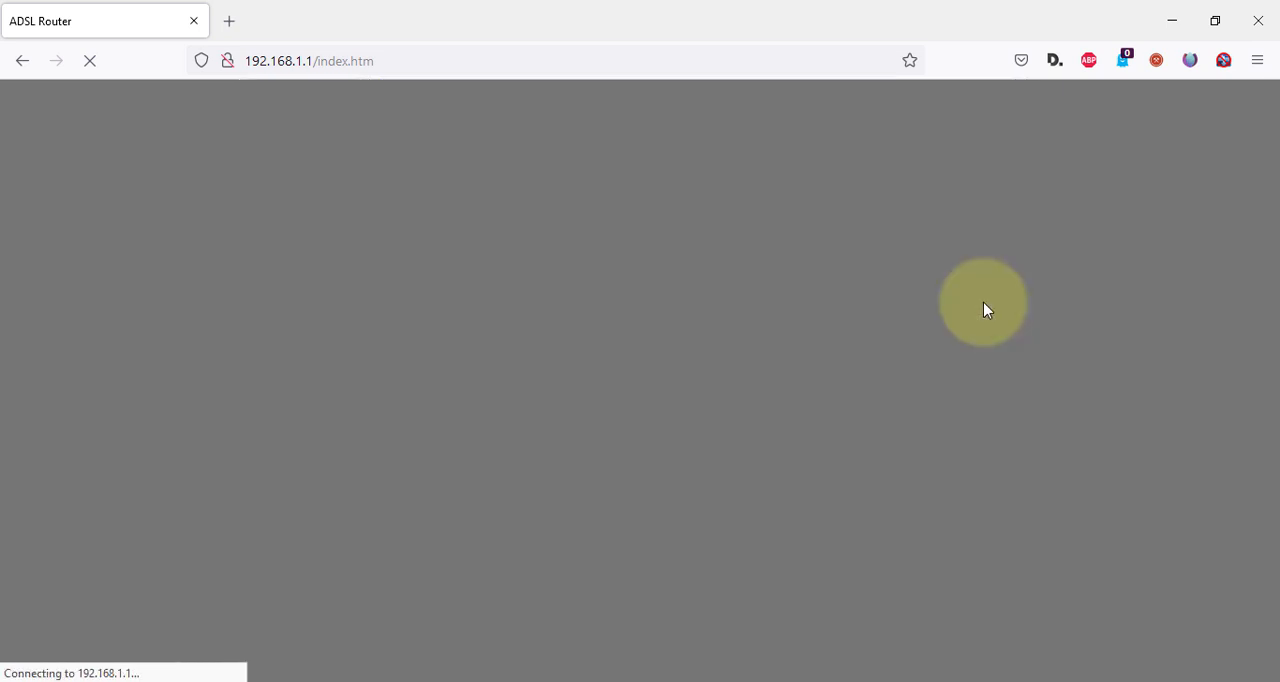
{"action": "scroll", "coordinate": [982, 296], "scroll_direction": "down", "scroll_amount": 2}
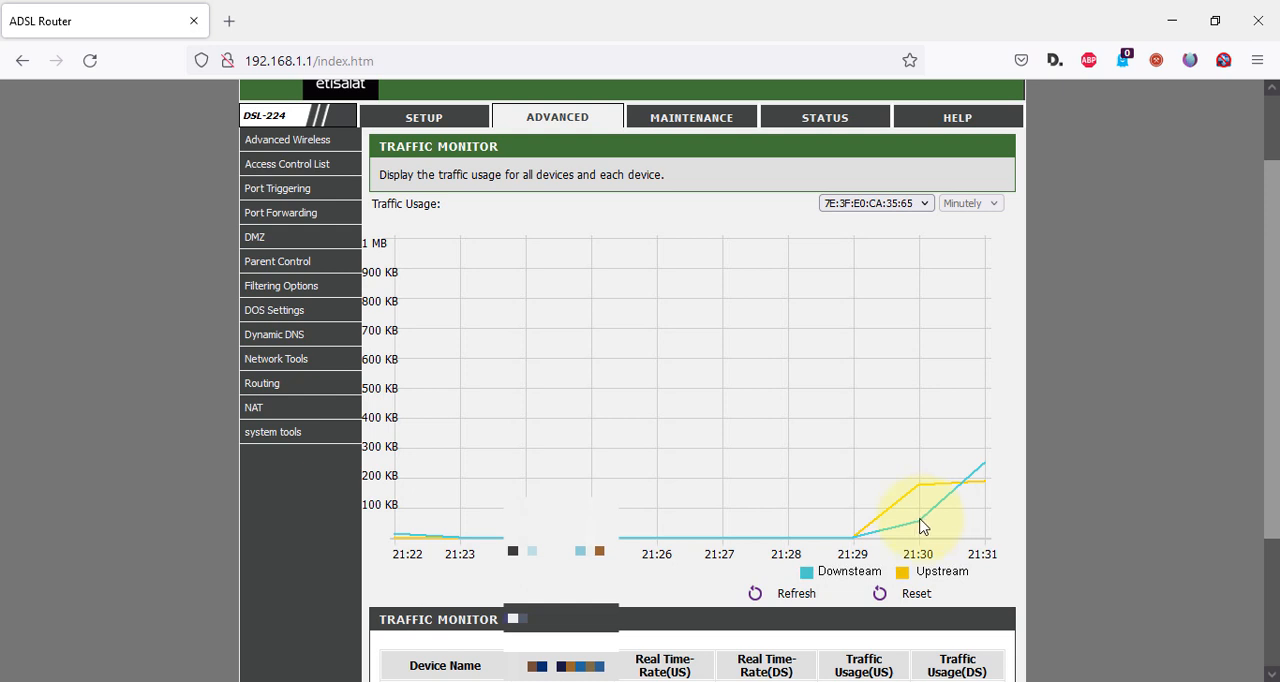
{"action": "scroll", "coordinate": [935, 500], "scroll_direction": "down", "scroll_amount": 4}
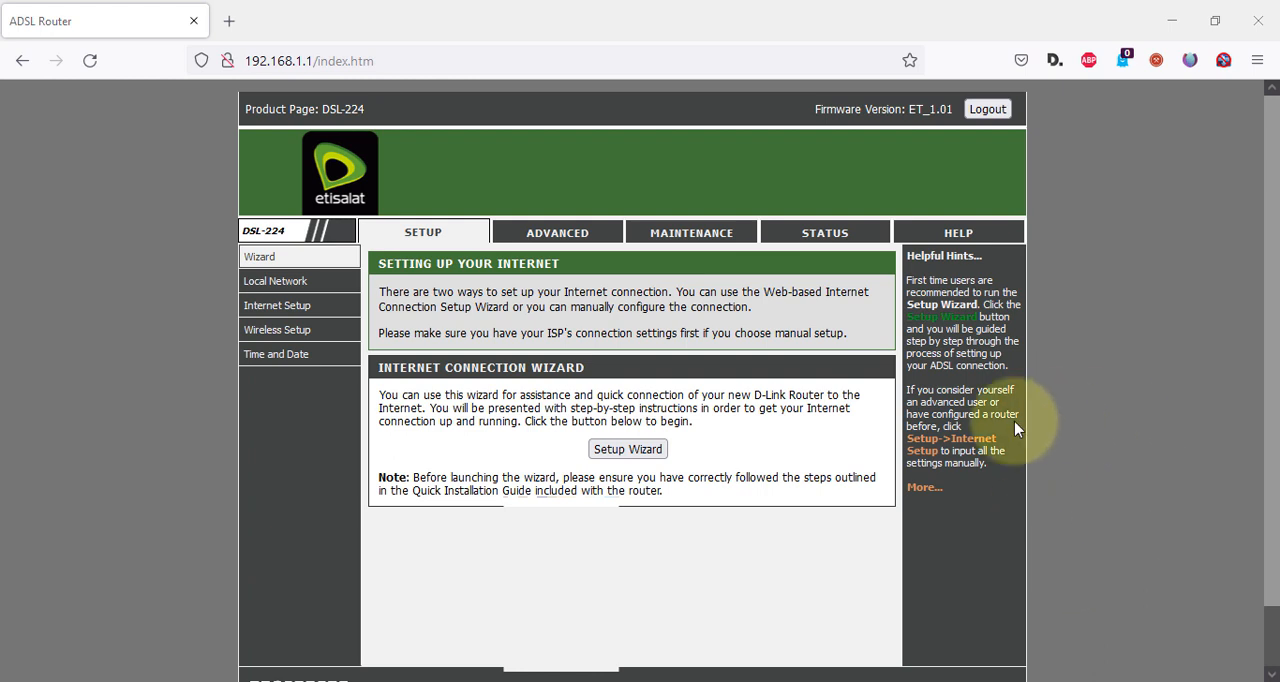
Open the router's Maintenance section.
{"action": "left_click", "coordinate": [680, 240]}
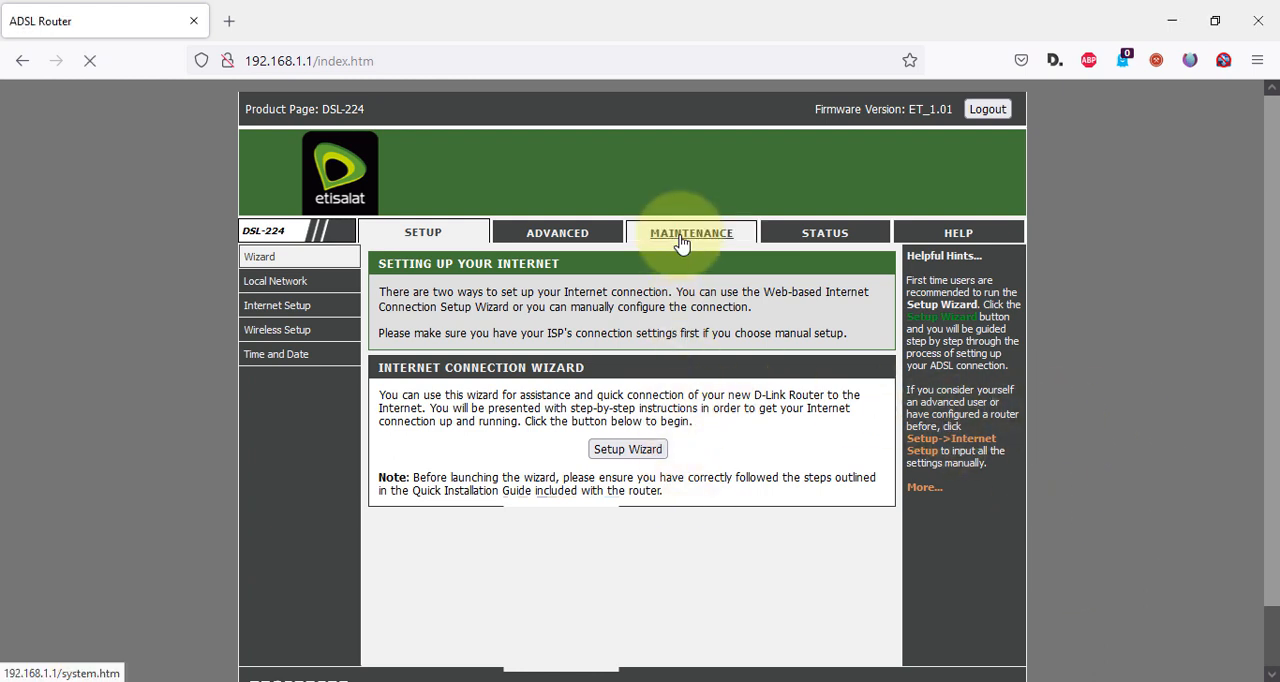